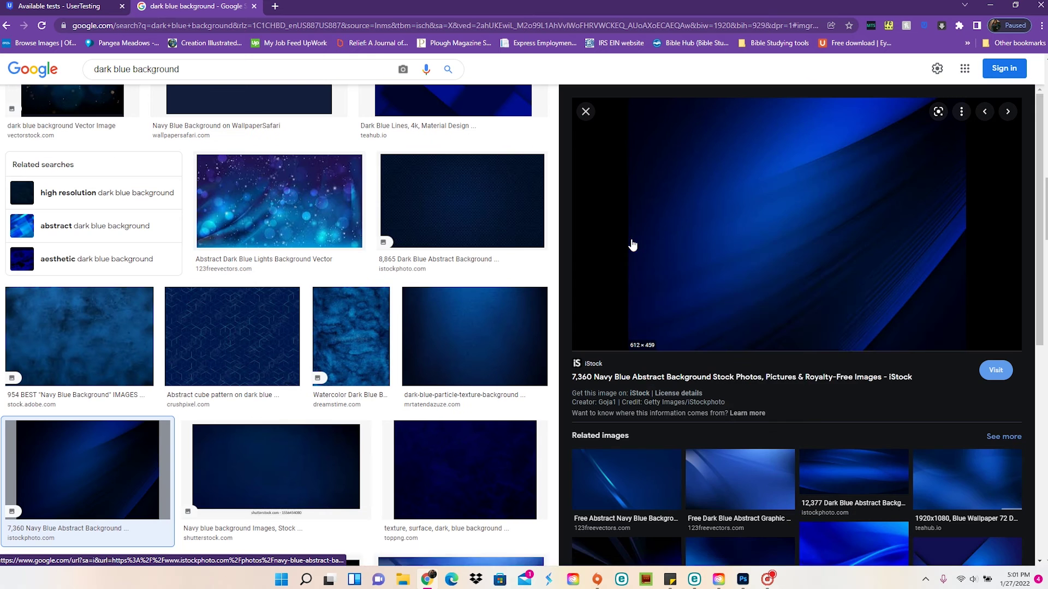
Copy the dark blue abstract background image from the Google Images preview
right_click(728, 233)
click(766, 365)
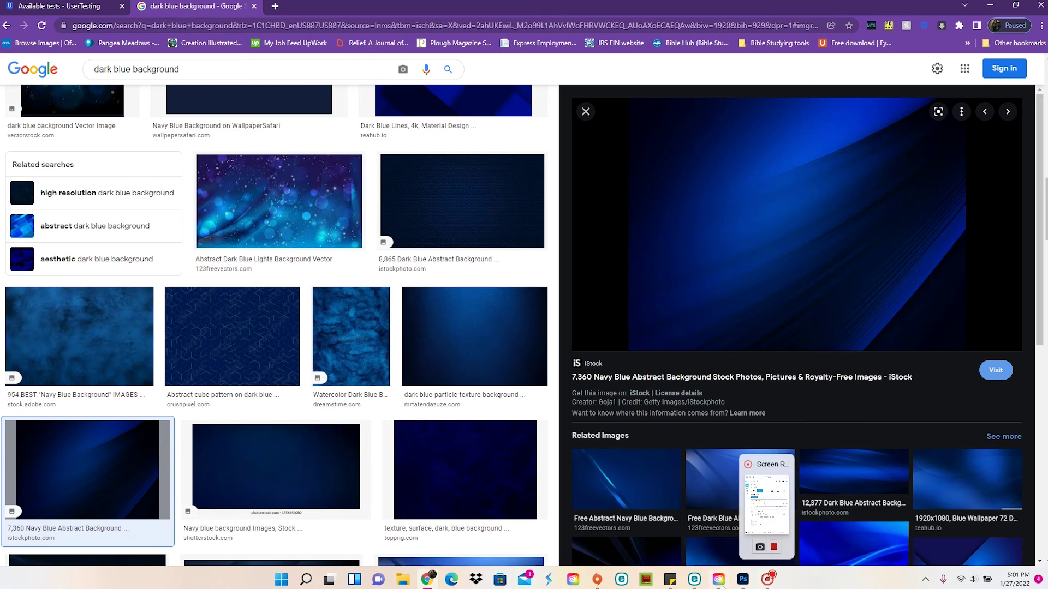
click(742, 579)
Paste the blue background and stretch it to fill the whole canvas
key(ctrl+v)
drag(606, 176, 657, 82)
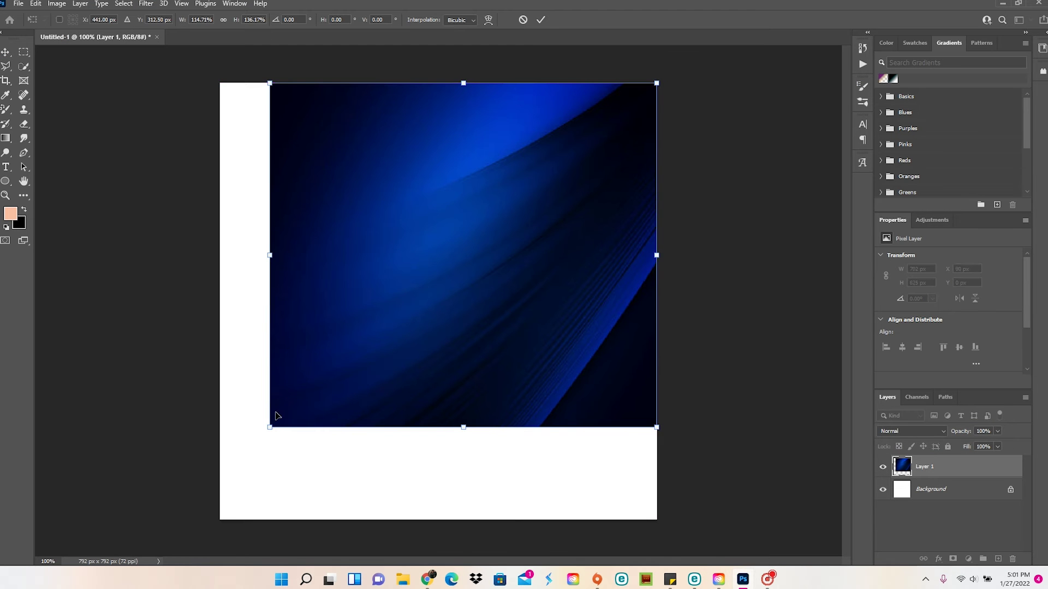
drag(270, 428, 220, 519)
key(Return)
Save the document as 'words of encouragement zoom dad'
click(18, 4)
click(66, 137)
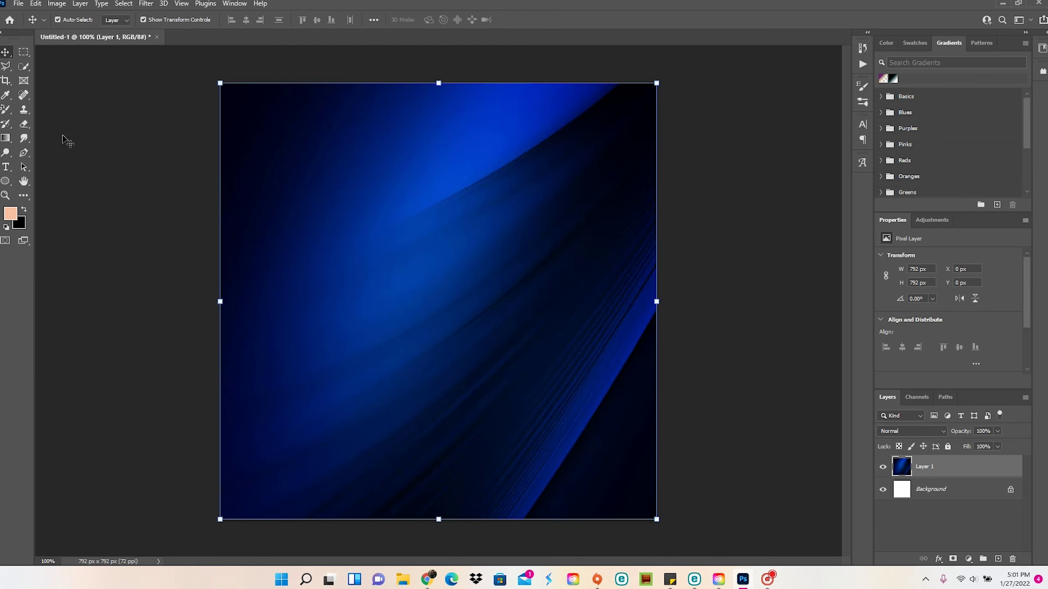
click(229, 388)
text(words of encouragement z)
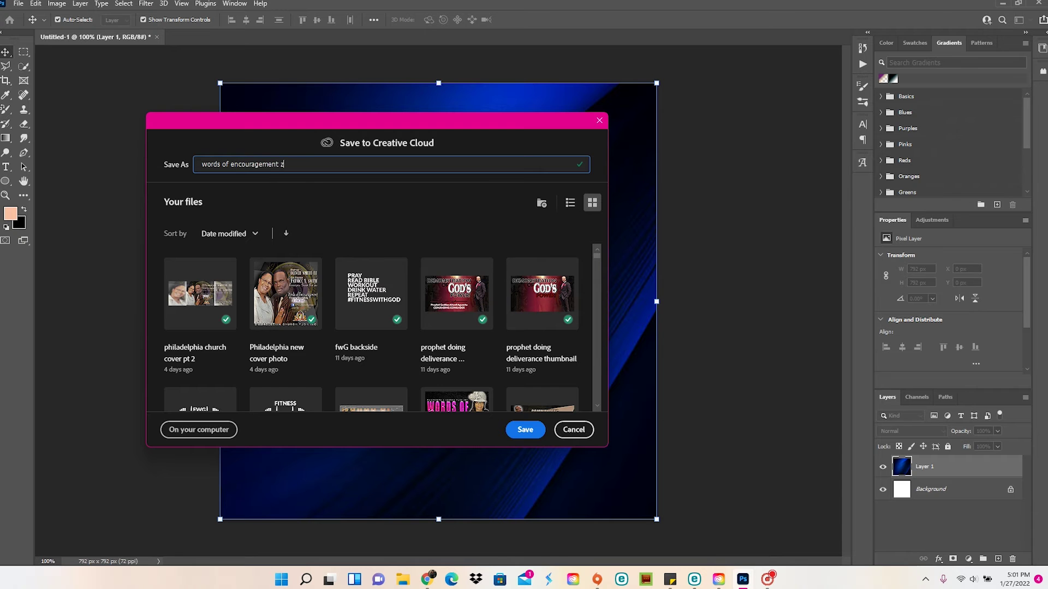
text(oom dad)
key(Return)
Apply a 9.4 px Gaussian Blur to the background
click(146, 4)
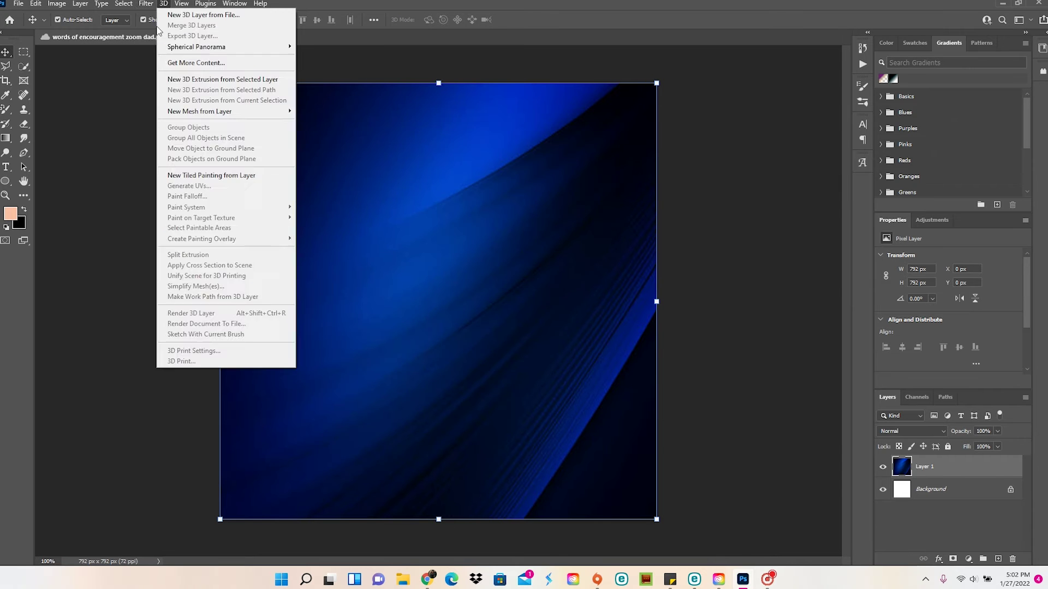
mouse_move(268, 156)
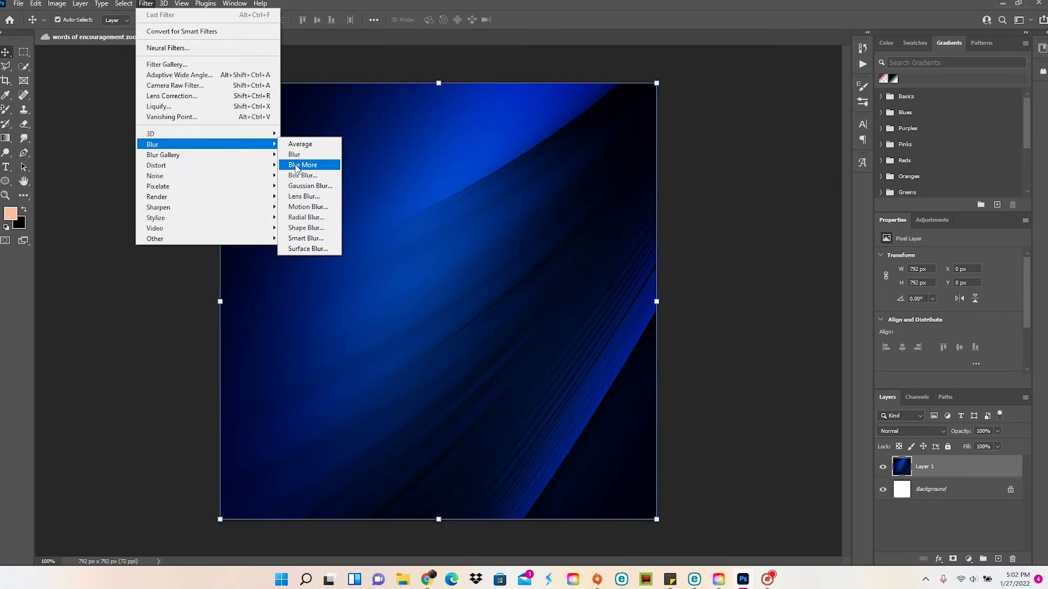
click(328, 186)
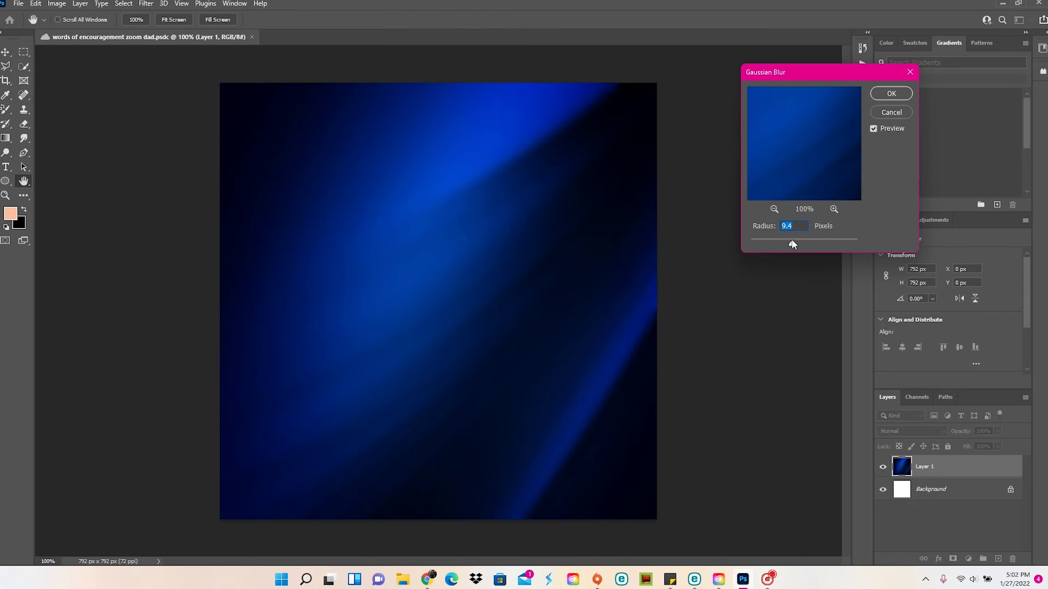
click(891, 94)
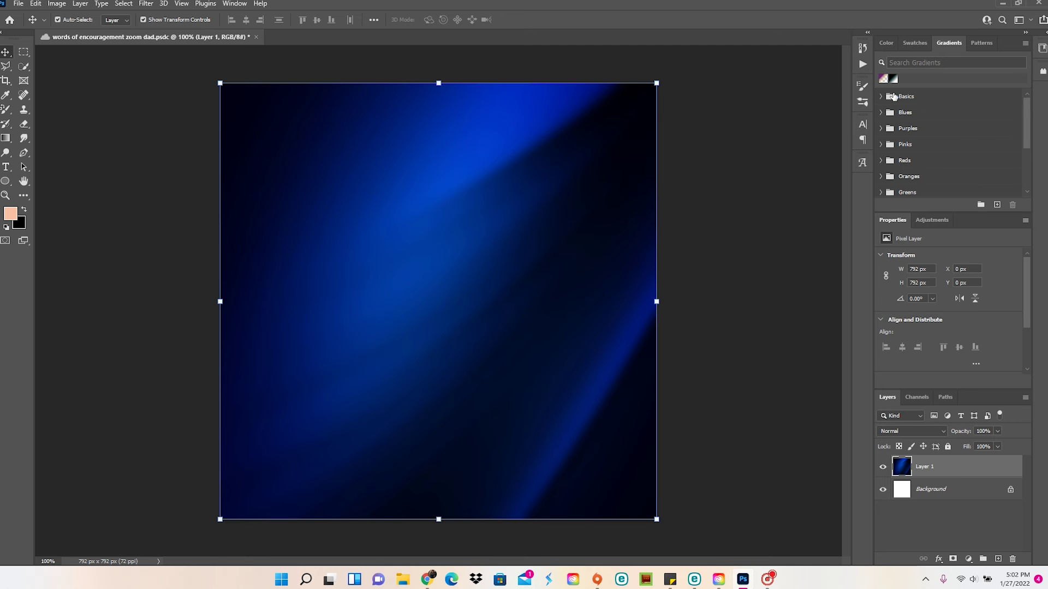
click(18, 4)
Place the portrait photo centred at about 60% scale and name its layer 'bishop pic'
click(33, 23)
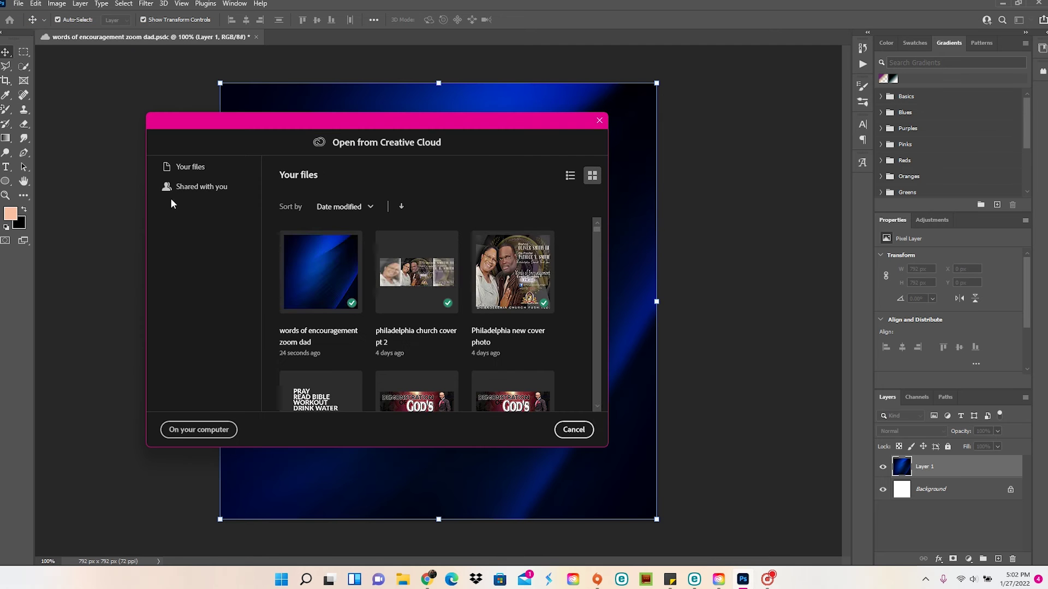
click(175, 432)
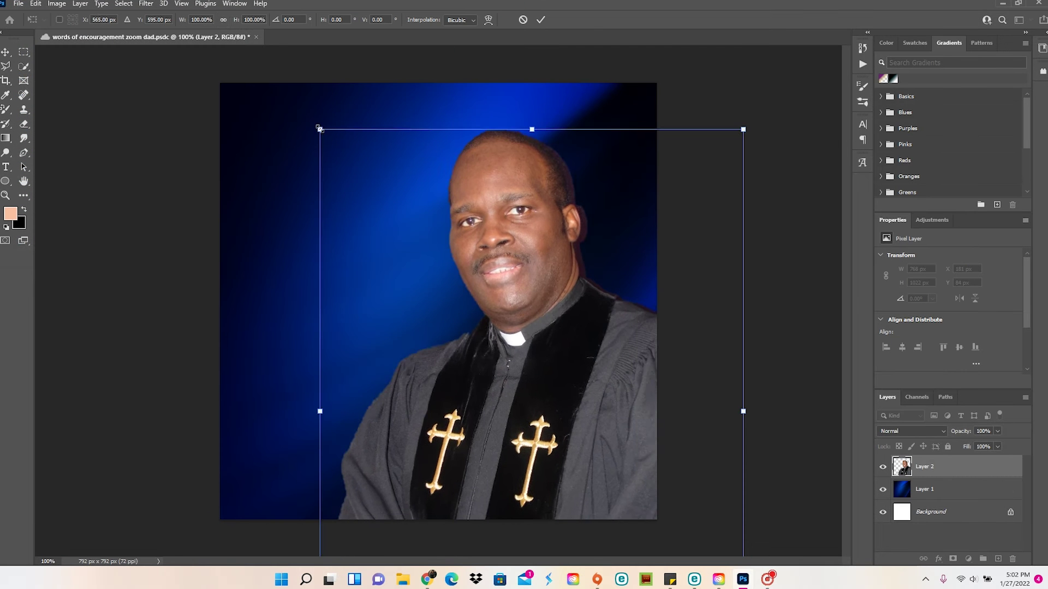
drag(319, 126, 423, 160)
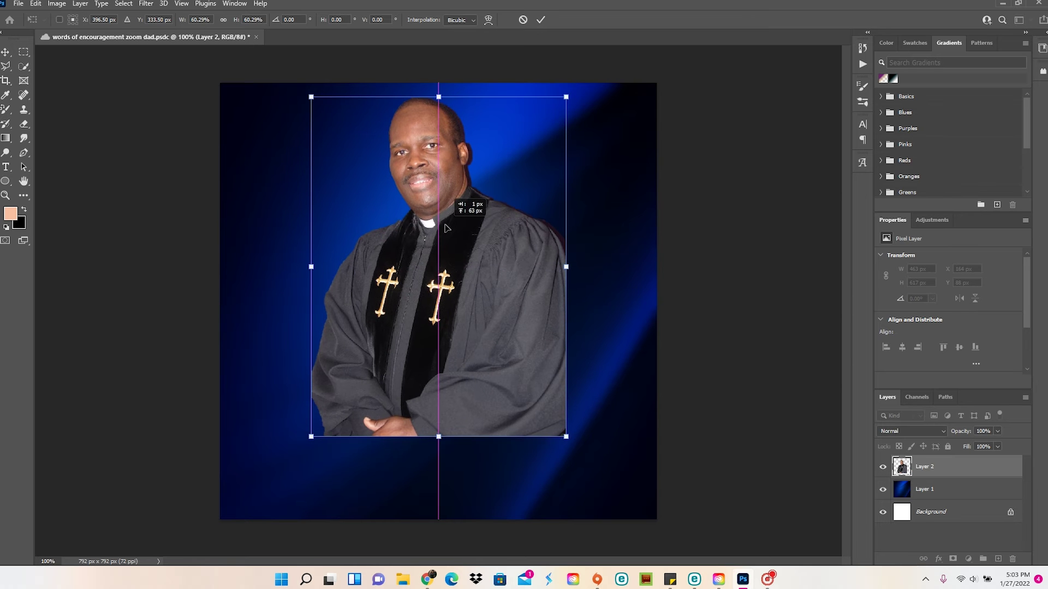
click(141, 284)
double_click(922, 468)
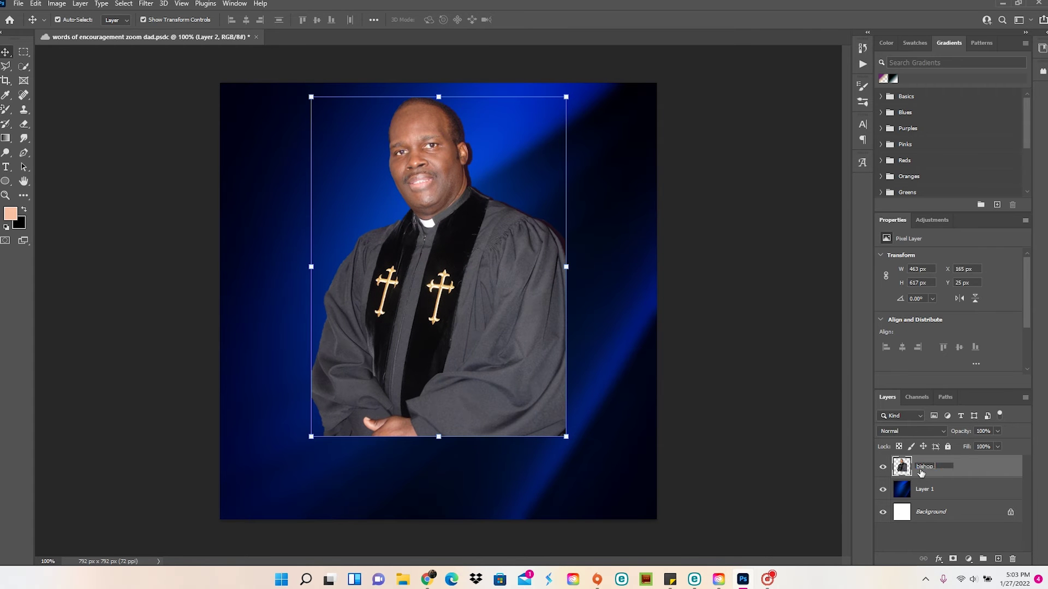
Fade the portrait's lower half with a gradient mask, then close and reopen the flyer
key(d)
key(g)
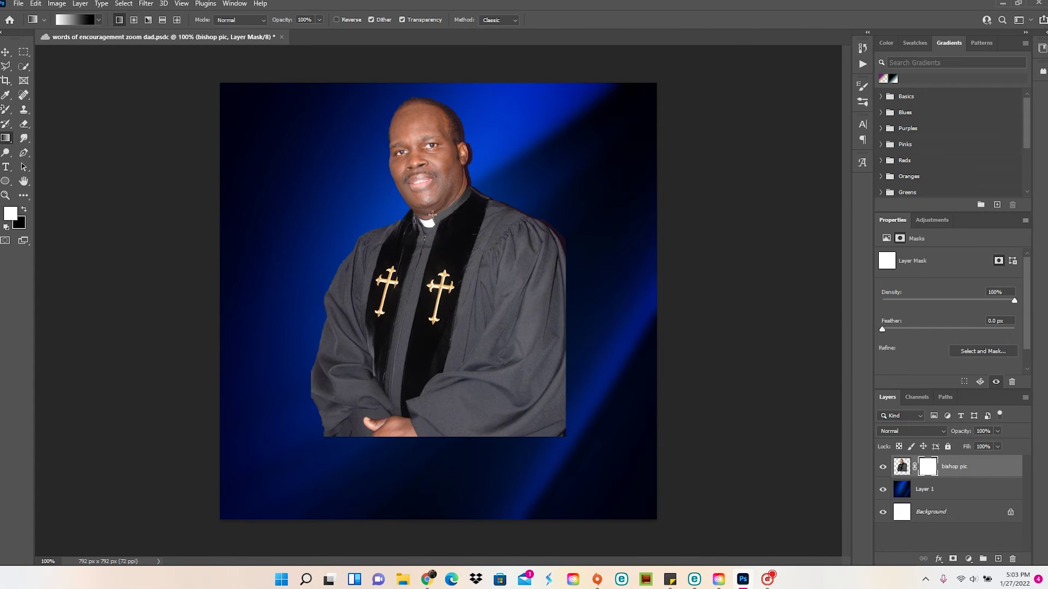
drag(432, 215, 434, 411)
click(18, 3)
click(22, 91)
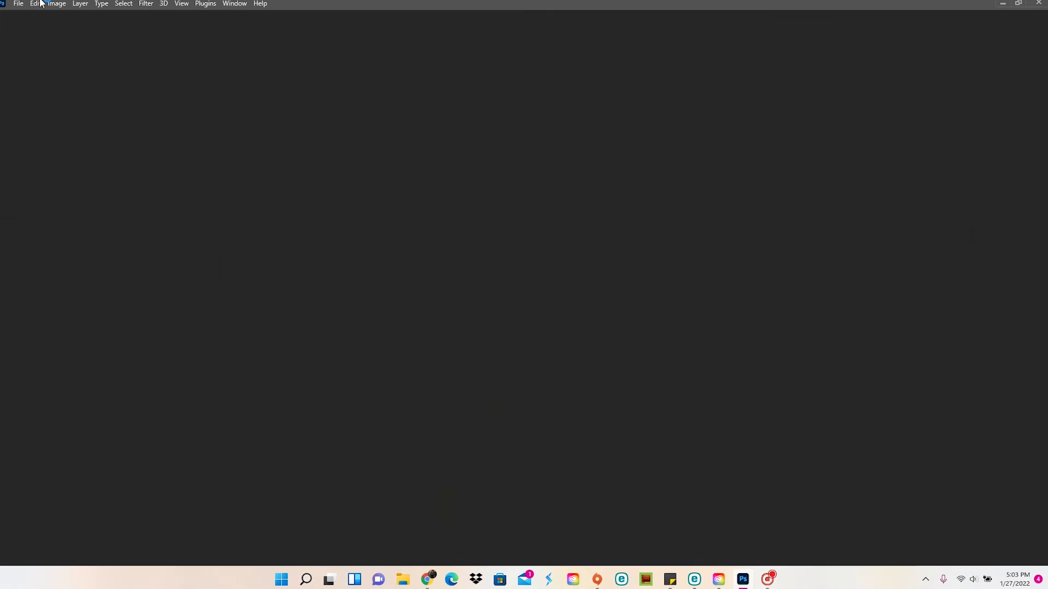
click(248, 268)
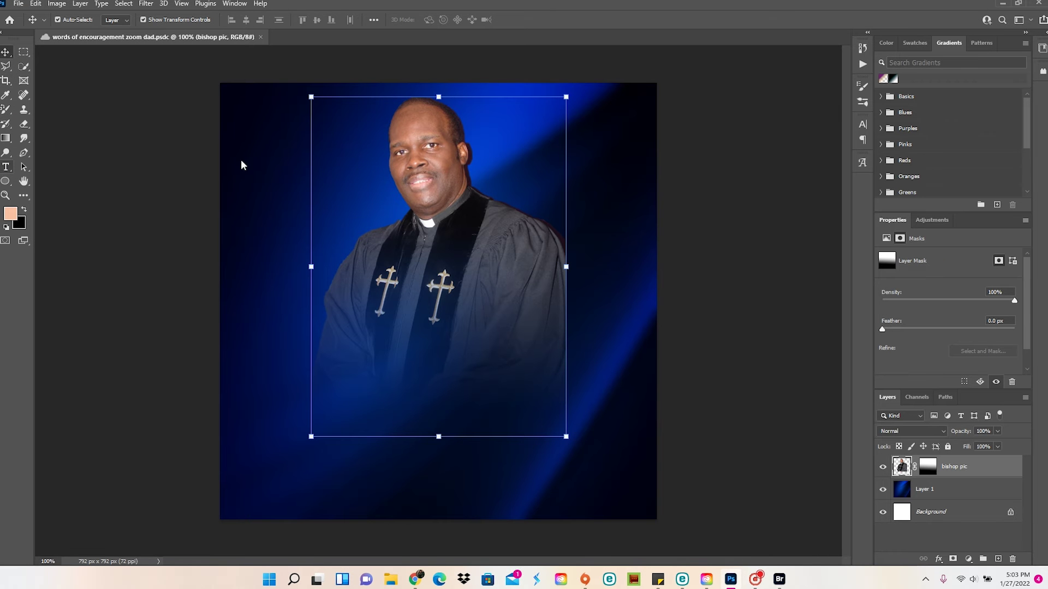
Add the word BISHOP in Baucher Gothic URW Extd at 45 pt
key(t)
drag(235, 140, 538, 225)
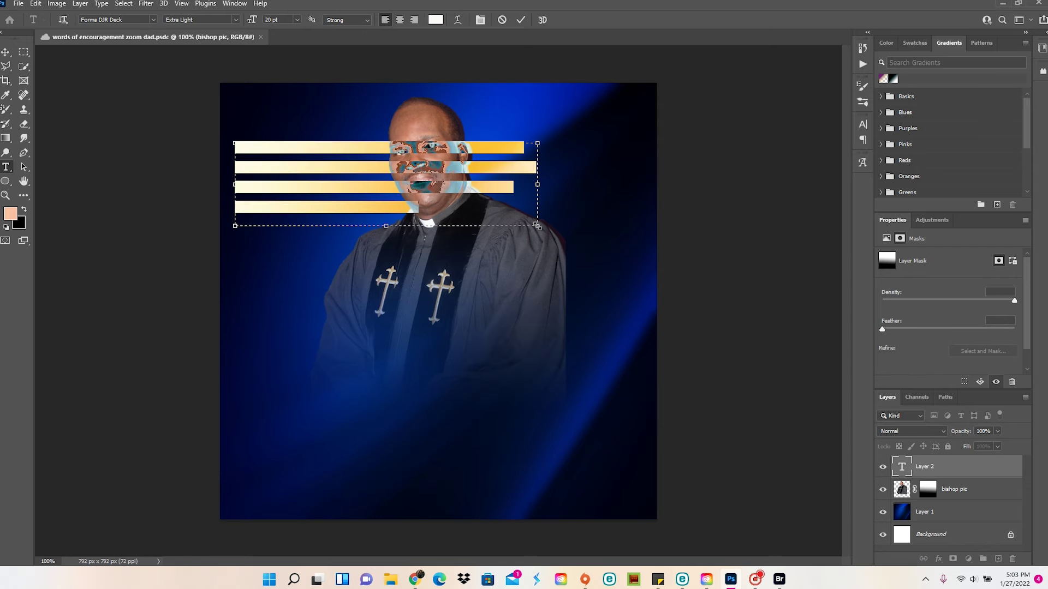
text(BISHOP)
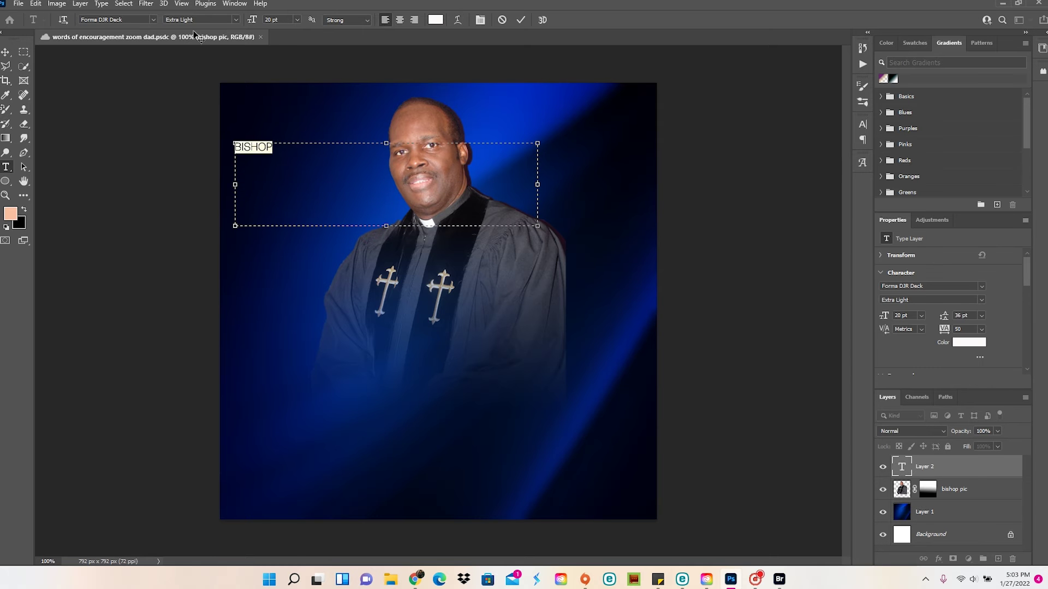
click(153, 20)
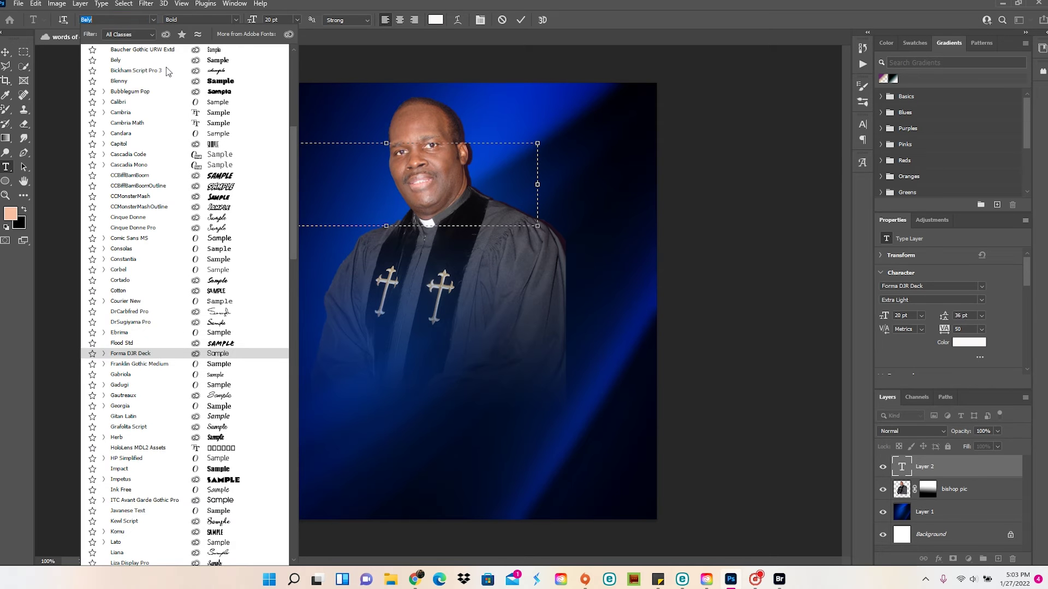
click(213, 50)
text(45)
key(Return)
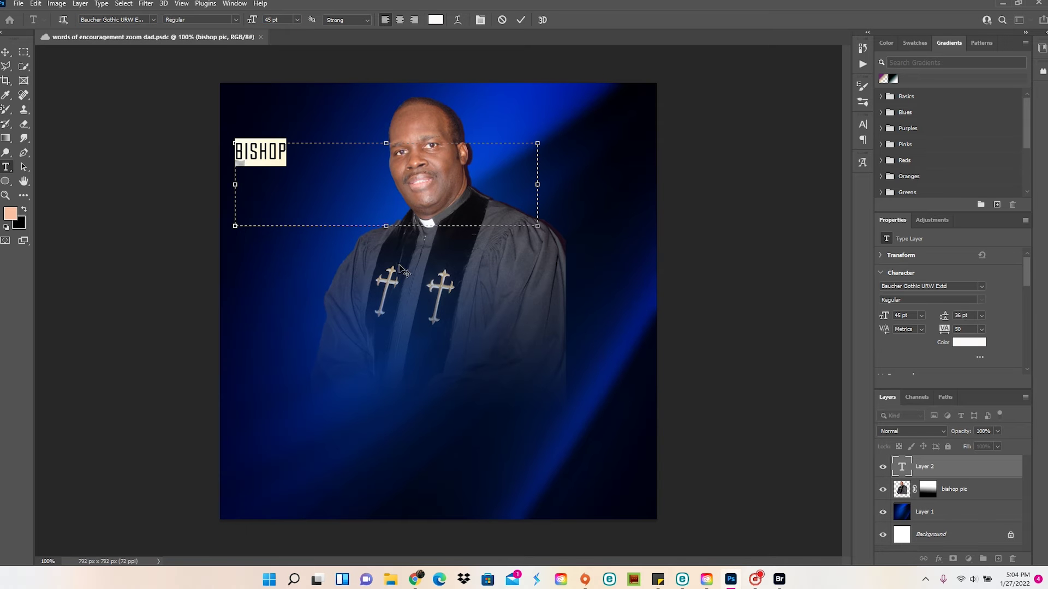
drag(538, 226, 311, 172)
Colour the BISHOP text orange
click(435, 20)
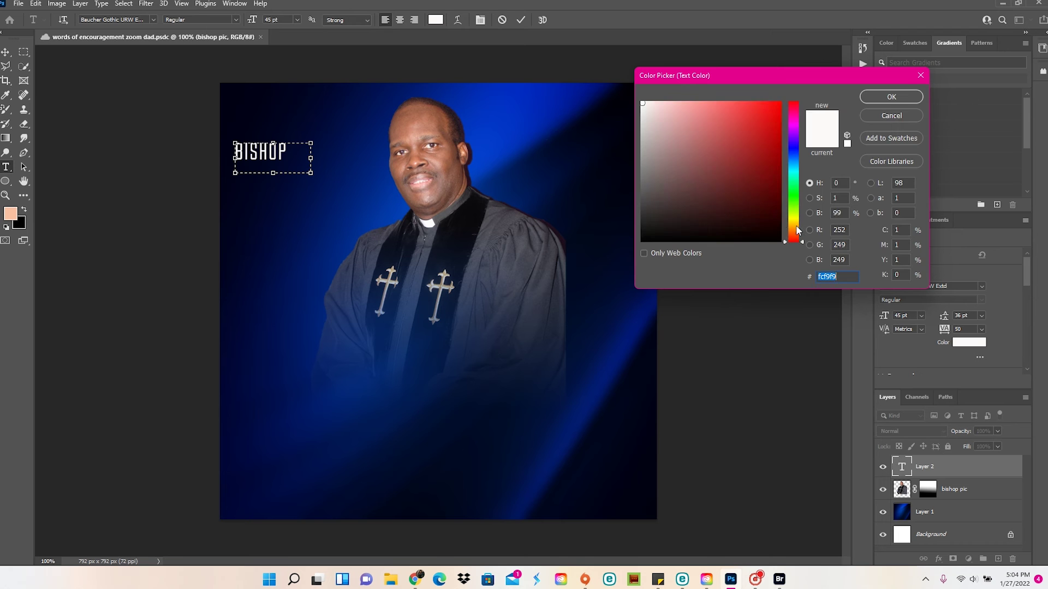
text(9f6007)
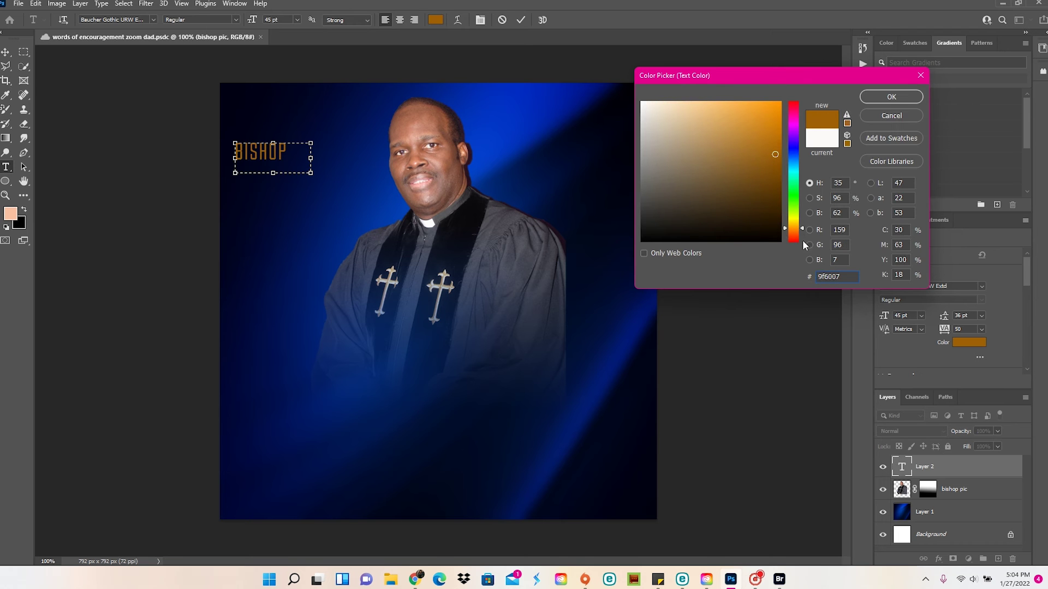
click(765, 115)
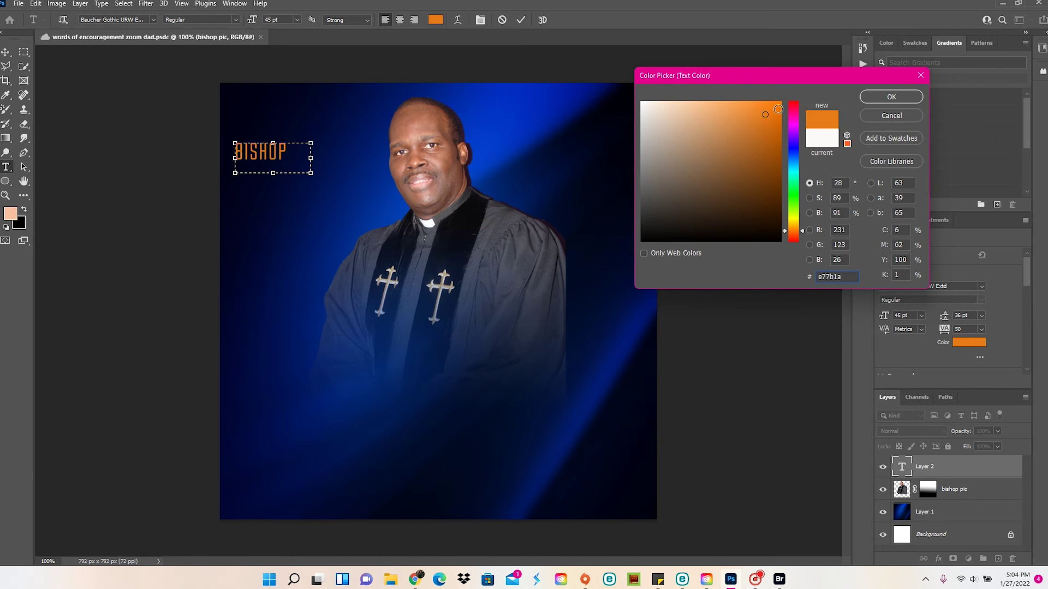
click(905, 101)
click(21, 3)
click(20, 3)
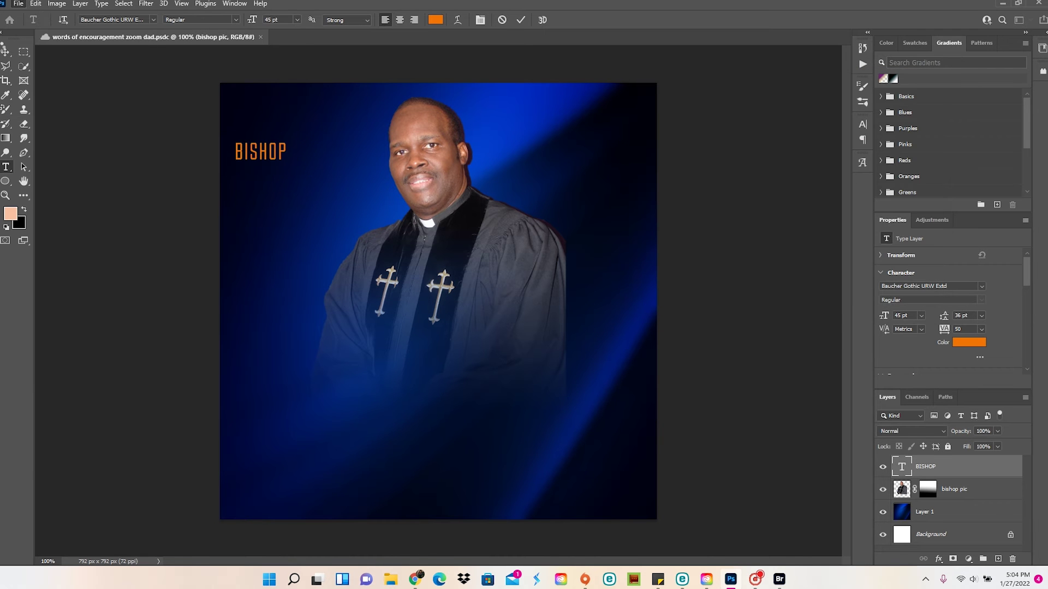
Move BISHOP beside the portrait's head and save the flyer
click(6, 52)
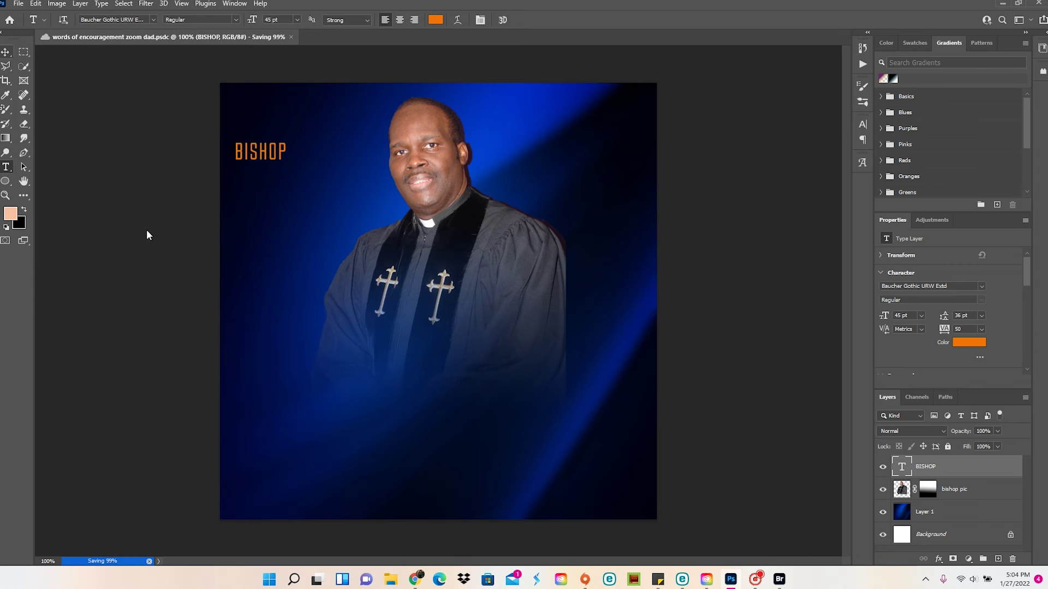
drag(273, 172, 300, 179)
double_click(295, 179)
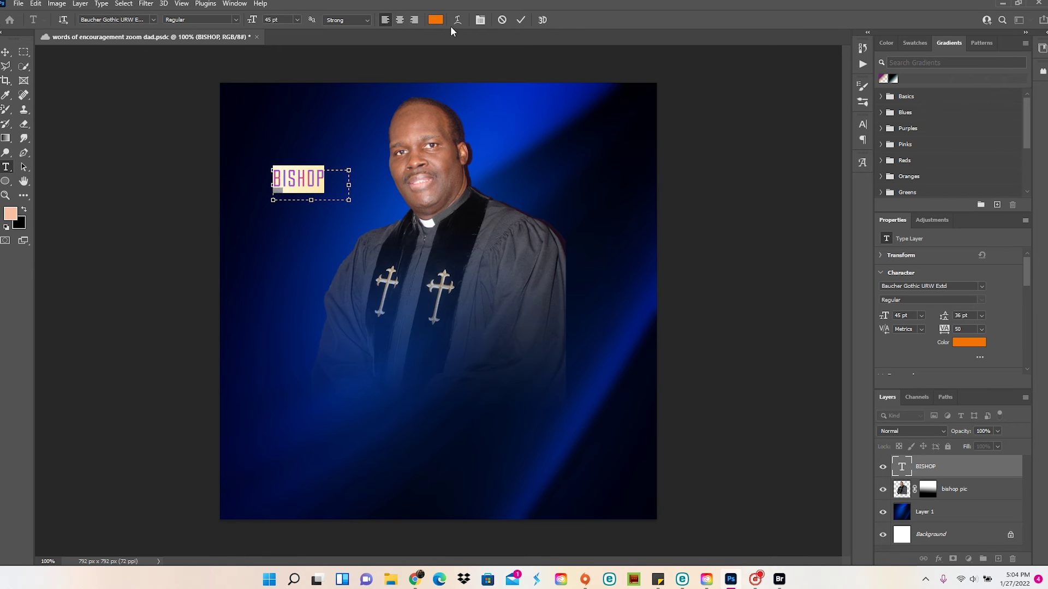
click(5, 51)
click(18, 4)
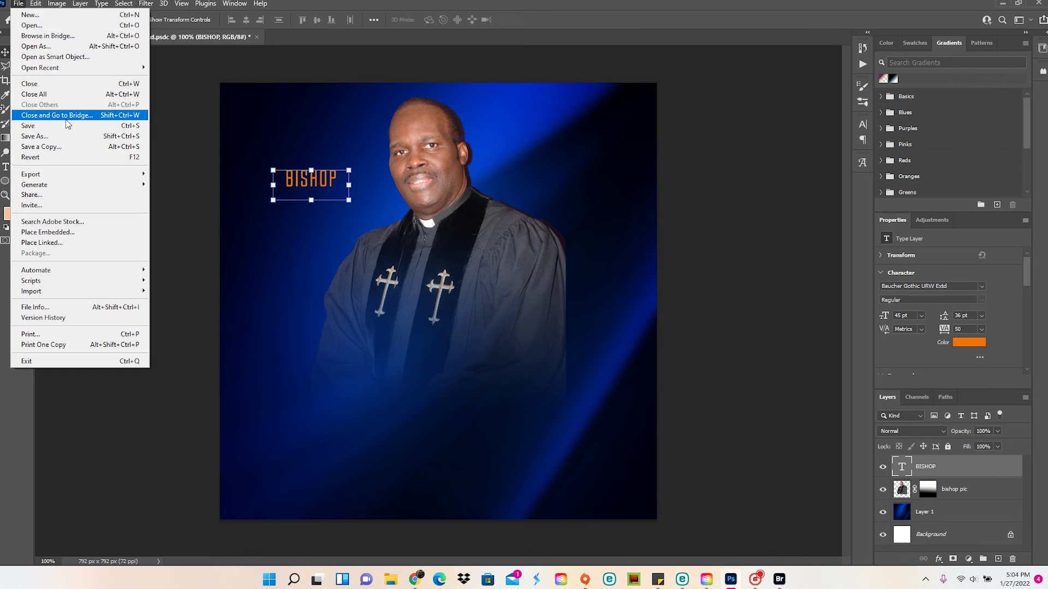
click(33, 124)
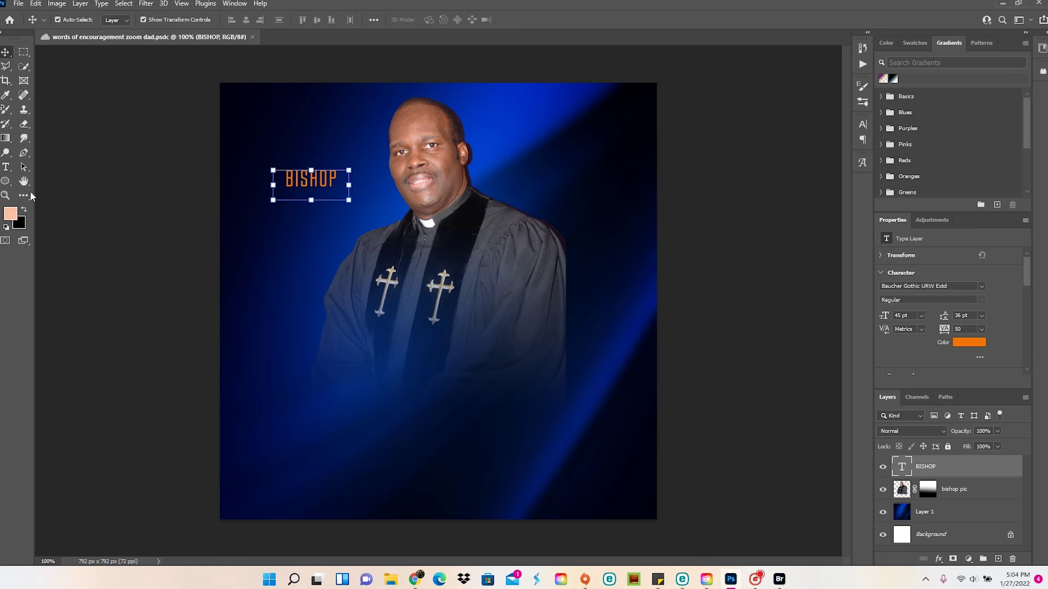
click(5, 167)
Type the bishop's name in white in a text box below BISHOP
drag(236, 200, 468, 308)
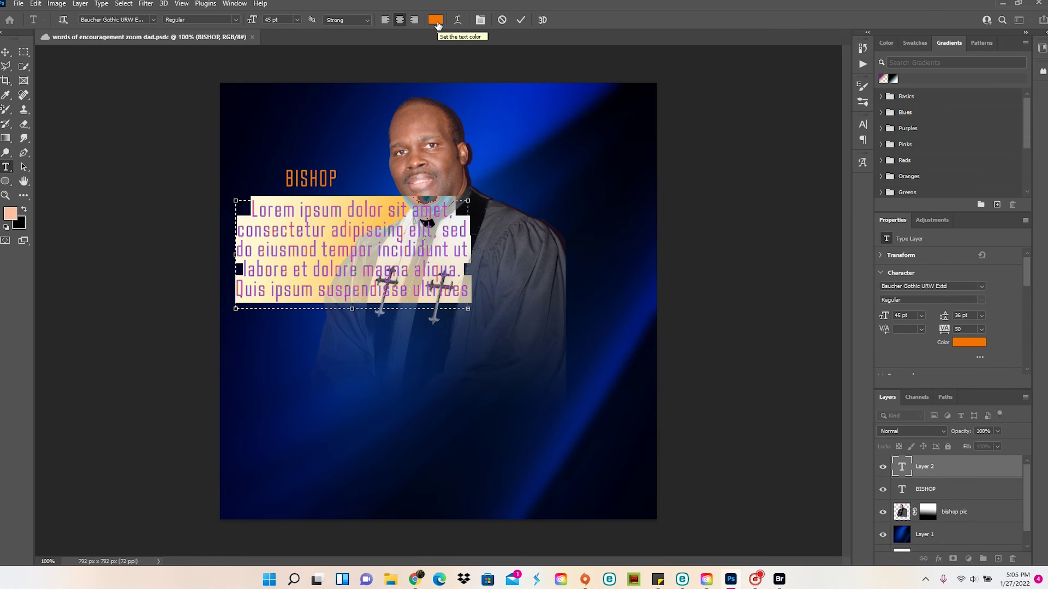
key(ctrl+a)
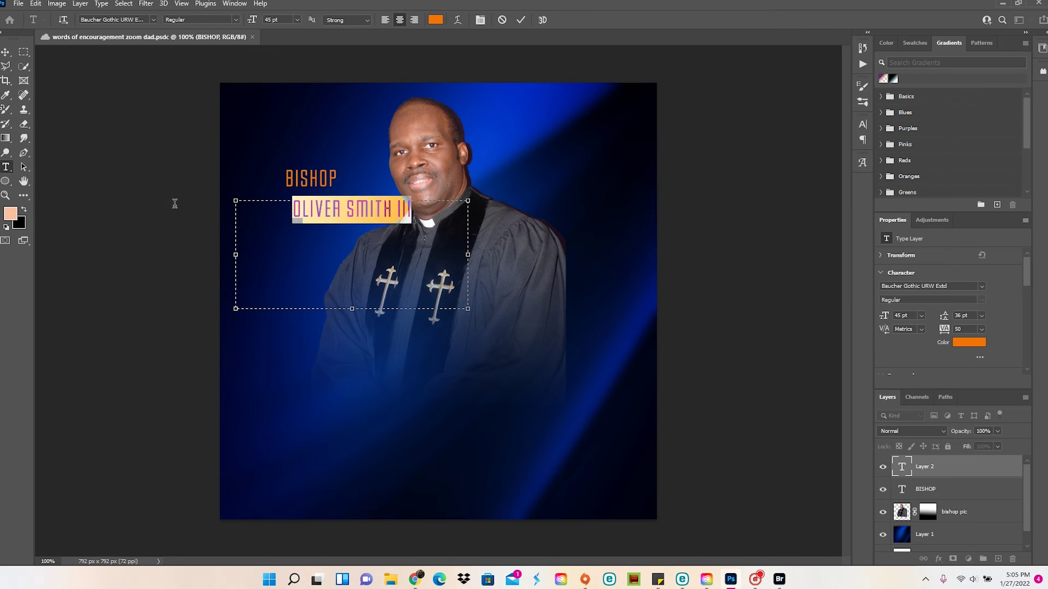
click(436, 20)
click(642, 108)
key(Return)
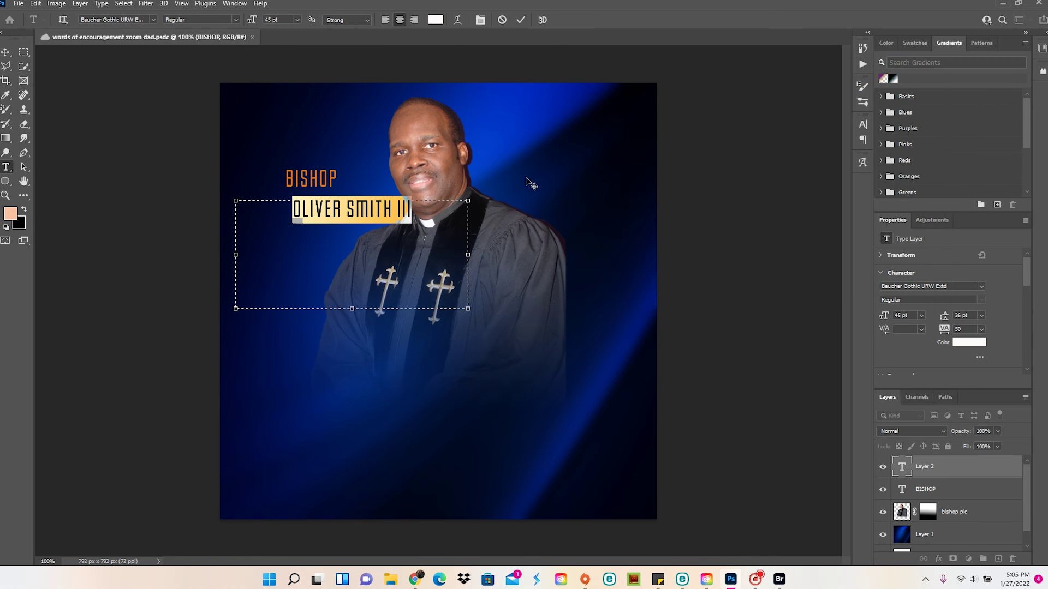
Set the name in Lato 30 pt so it fits on one line
click(153, 19)
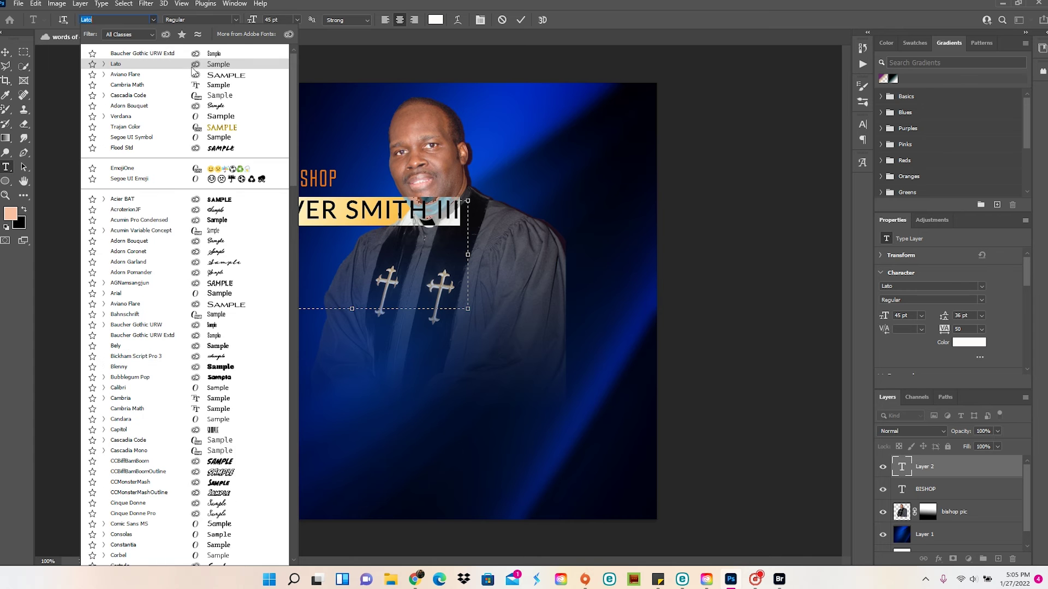
click(191, 66)
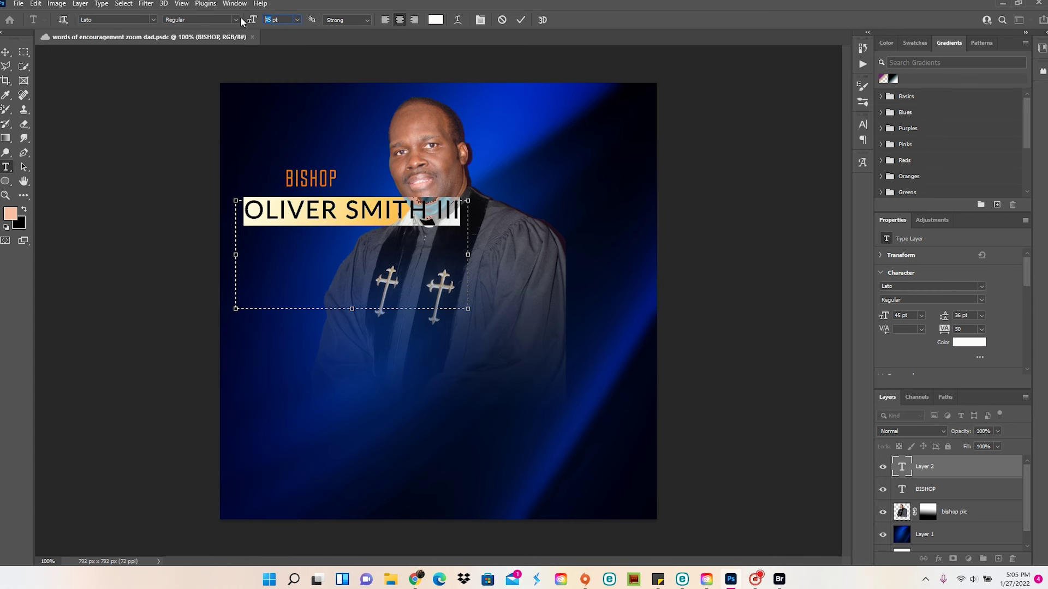
text(30)
key(Return)
drag(375, 273, 341, 244)
click(6, 52)
Shift the name under BISHOP, stretch BISHOP wider, and draw a text box below the portrait
key(ctrl+t)
drag(289, 218, 312, 214)
click(313, 180)
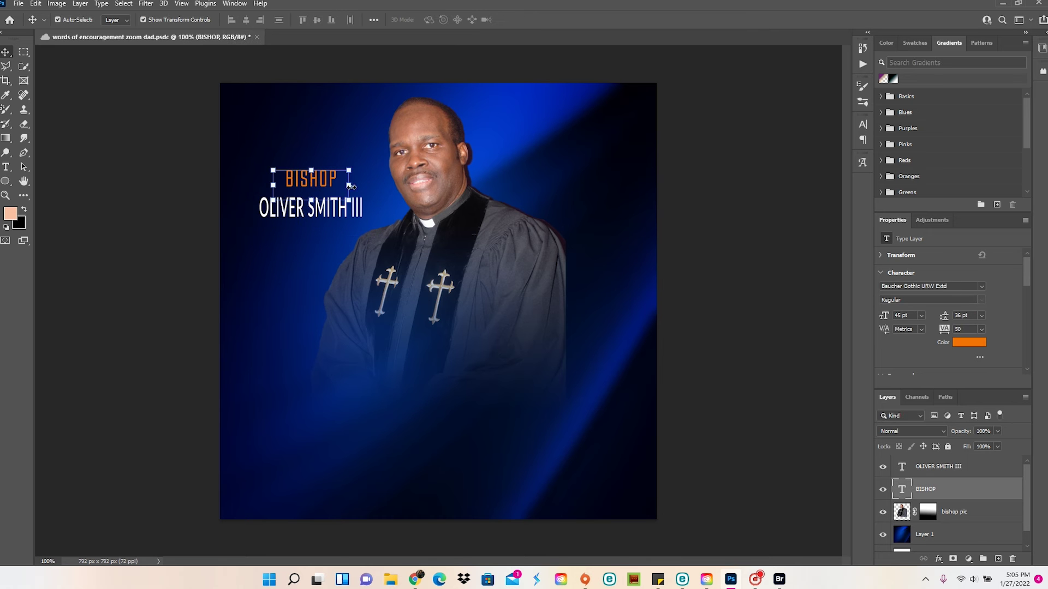
key(ctrl+t)
drag(337, 181, 370, 182)
drag(273, 183, 242, 182)
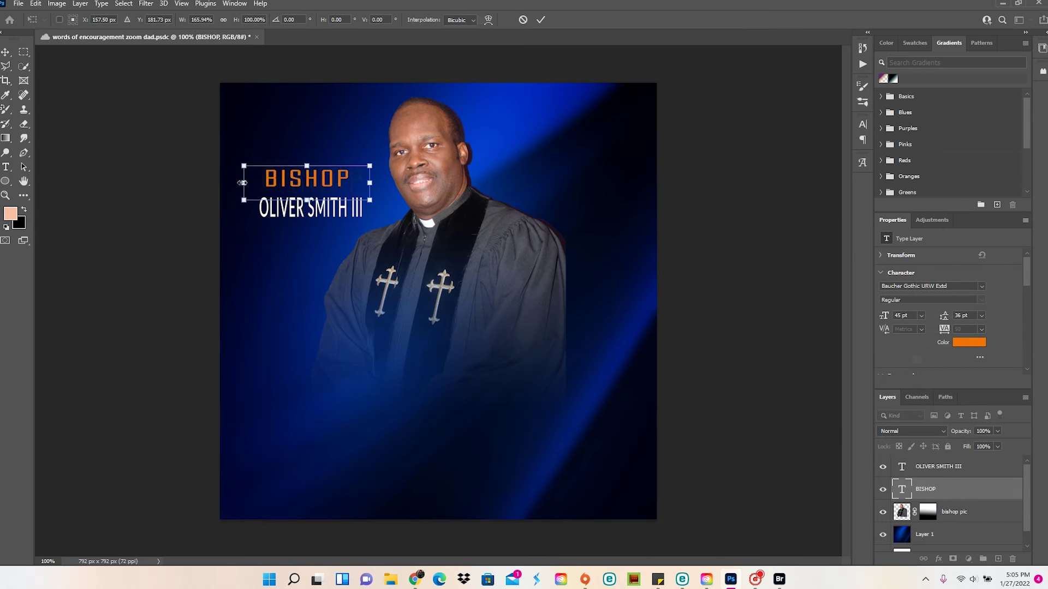
drag(305, 336, 756, 407)
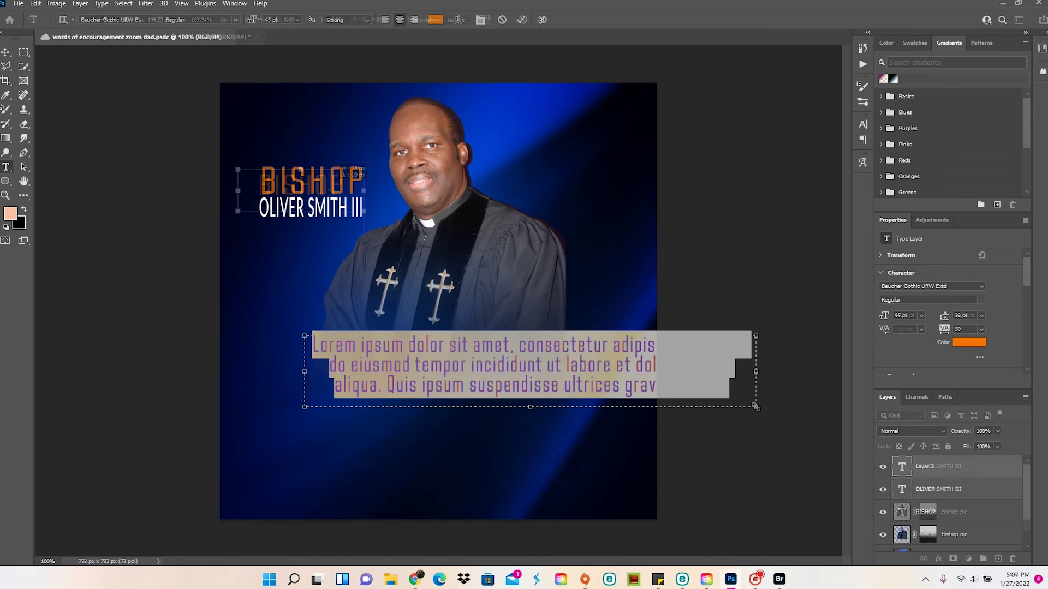
Type WORDS OF as a trial title, then delete that text layer
text(WORDS OF)
key(ctrl+a)
click(154, 19)
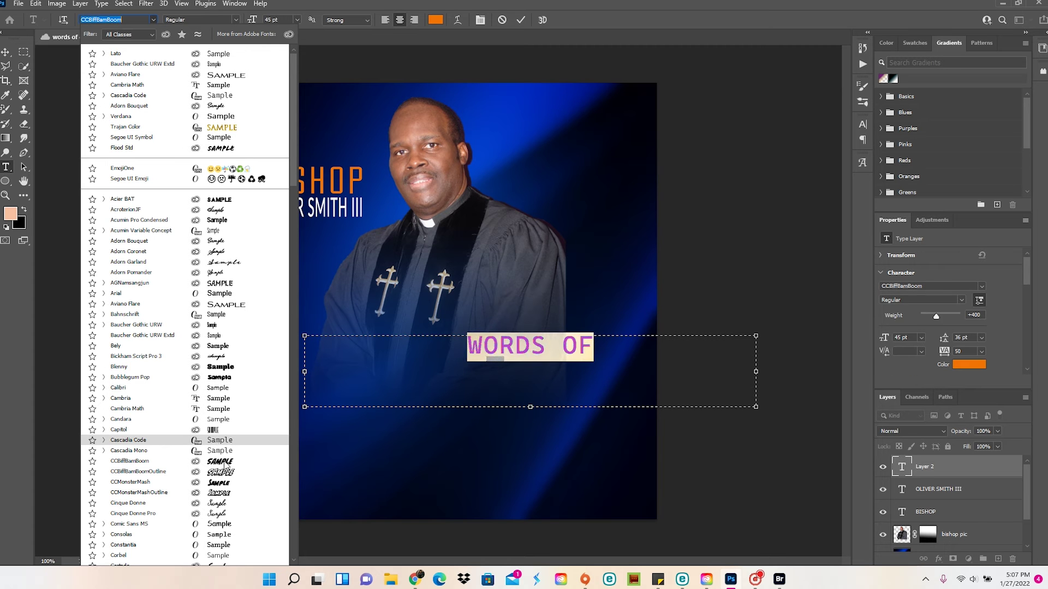
key(Escape)
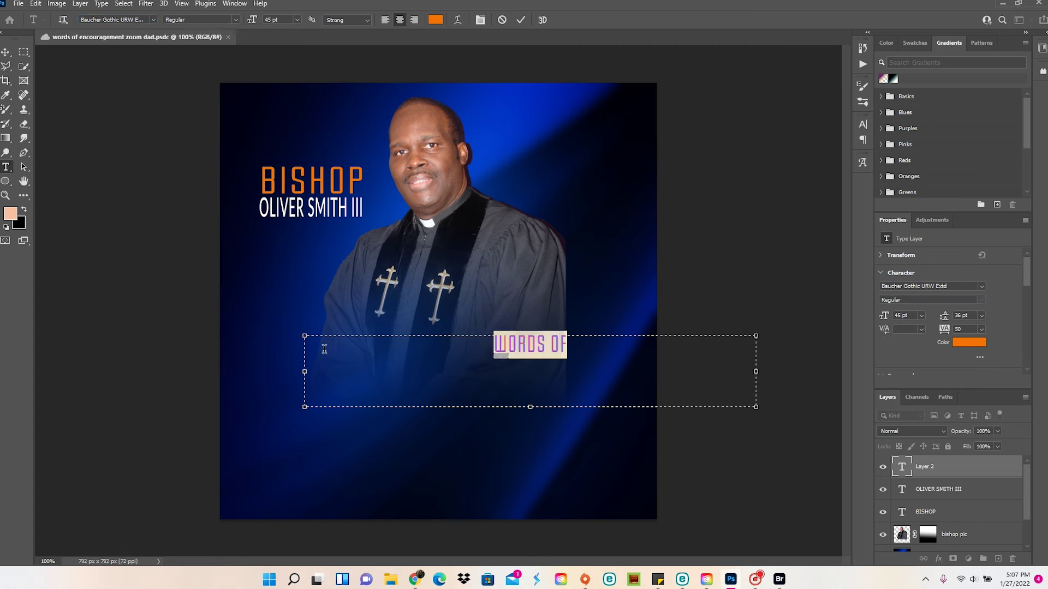
key(Escape)
key(v)
key(Delete)
Open the earlier flyer from the cloud documents
click(19, 3)
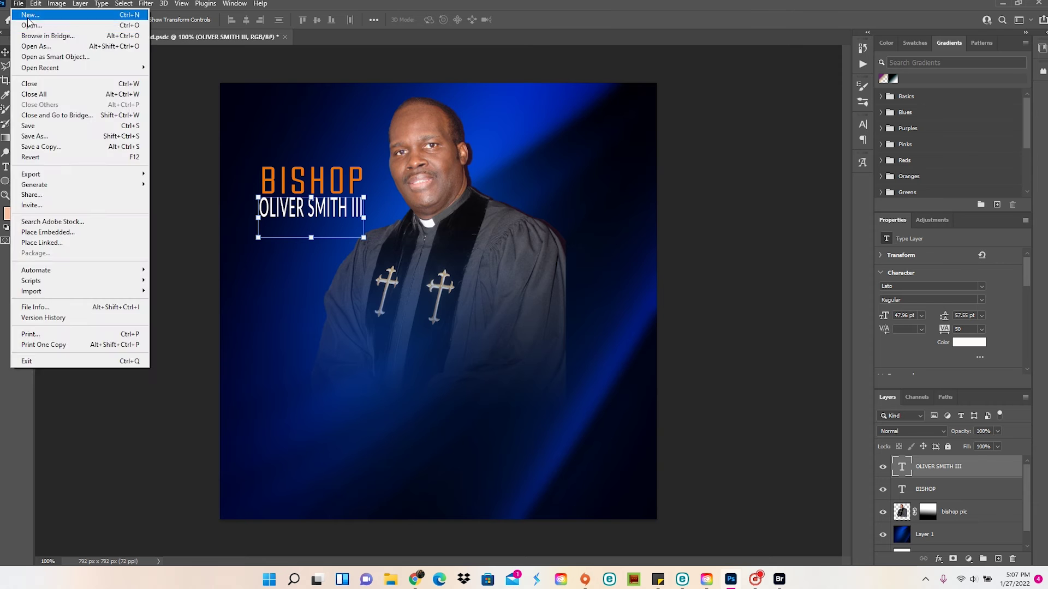
click(38, 26)
click(99, 258)
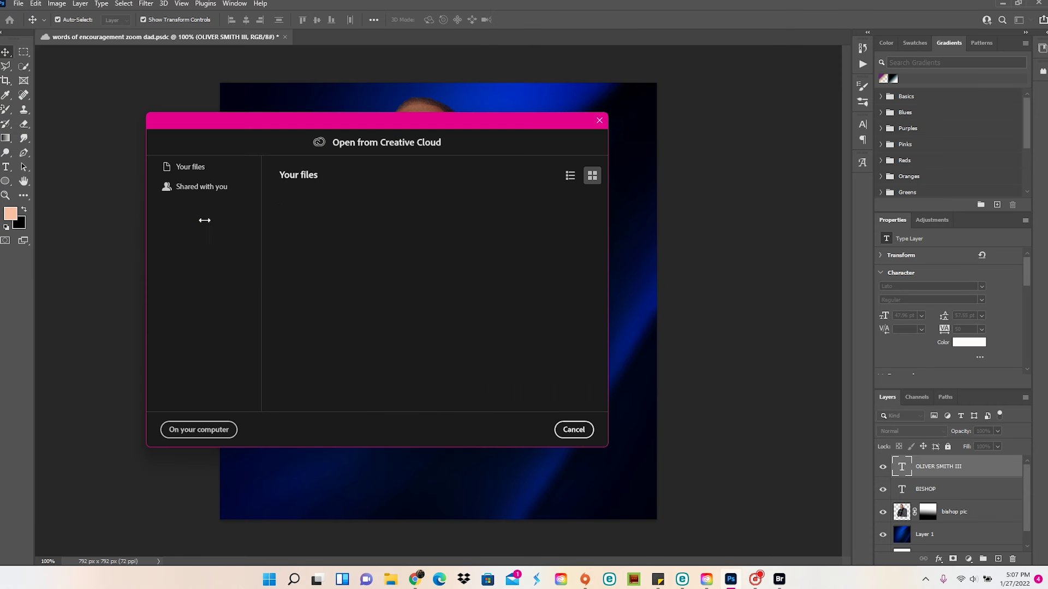
scroll(417, 308, down, 3)
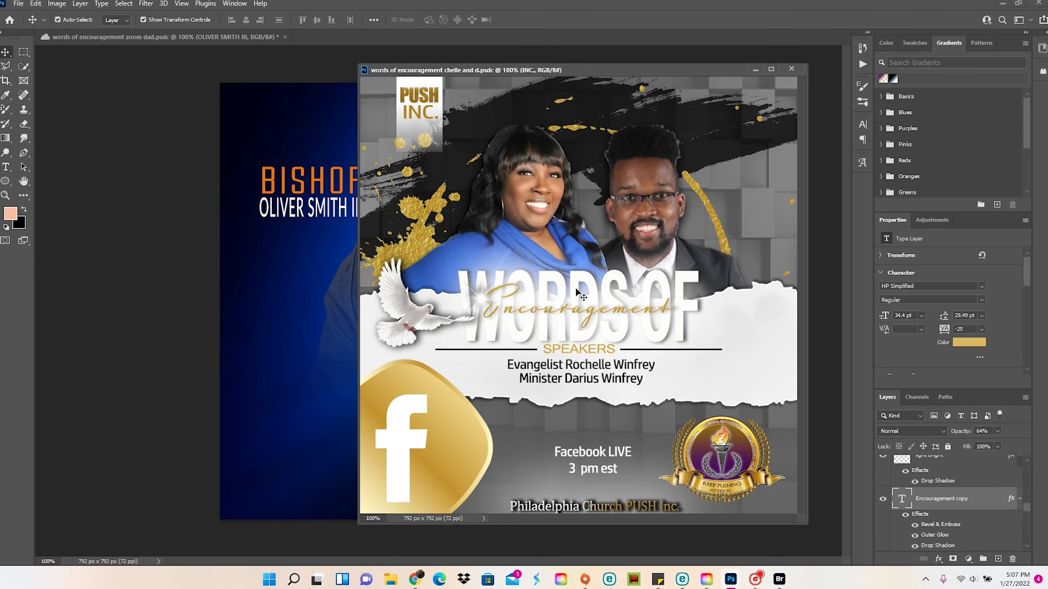
scroll(1030, 494, down, 3)
drag(1030, 494, 1025, 522)
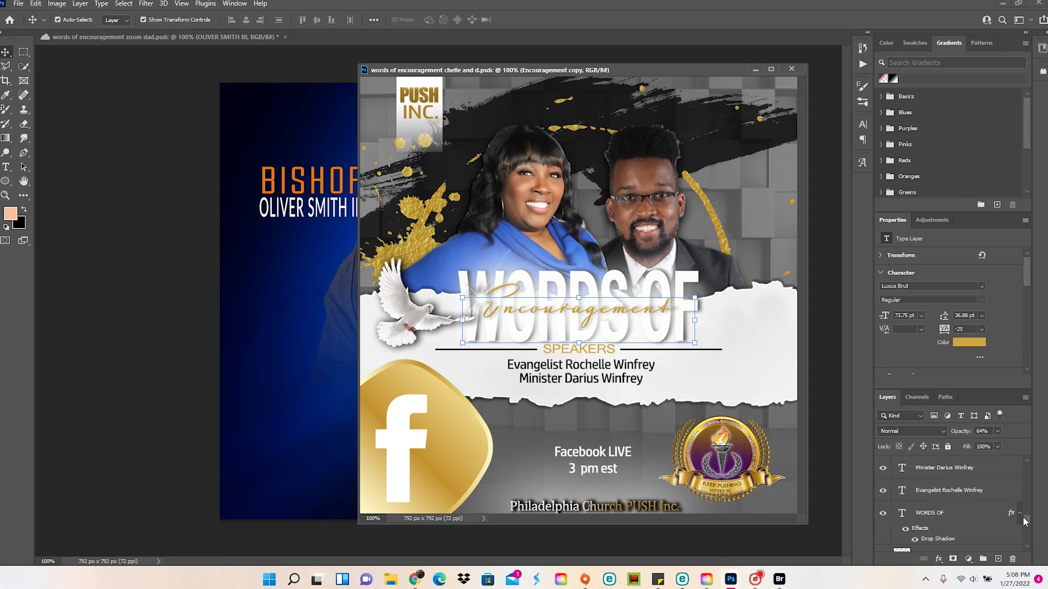
Copy the WORDS OF Encouragement title layers into the bishop flyer and centre them below the portrait
ctrl+click(926, 515)
drag(926, 515, 285, 331)
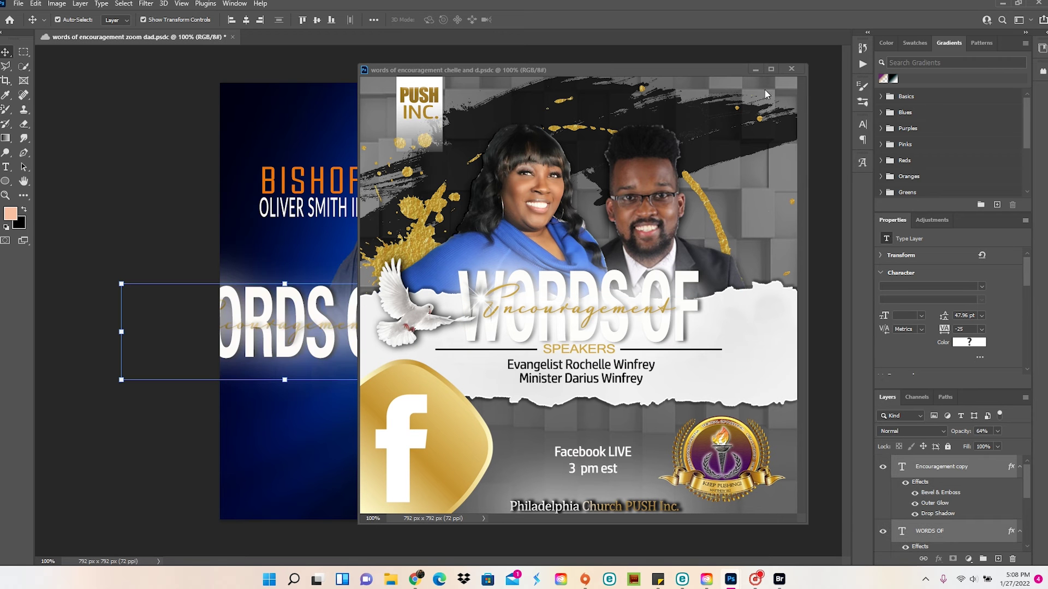
key(ctrl+z)
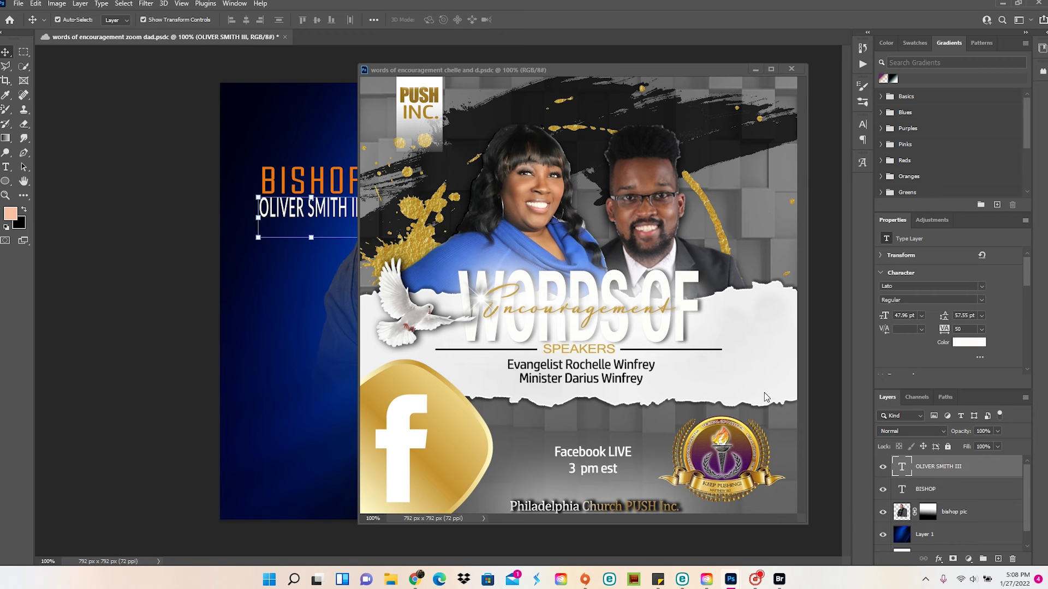
click(743, 349)
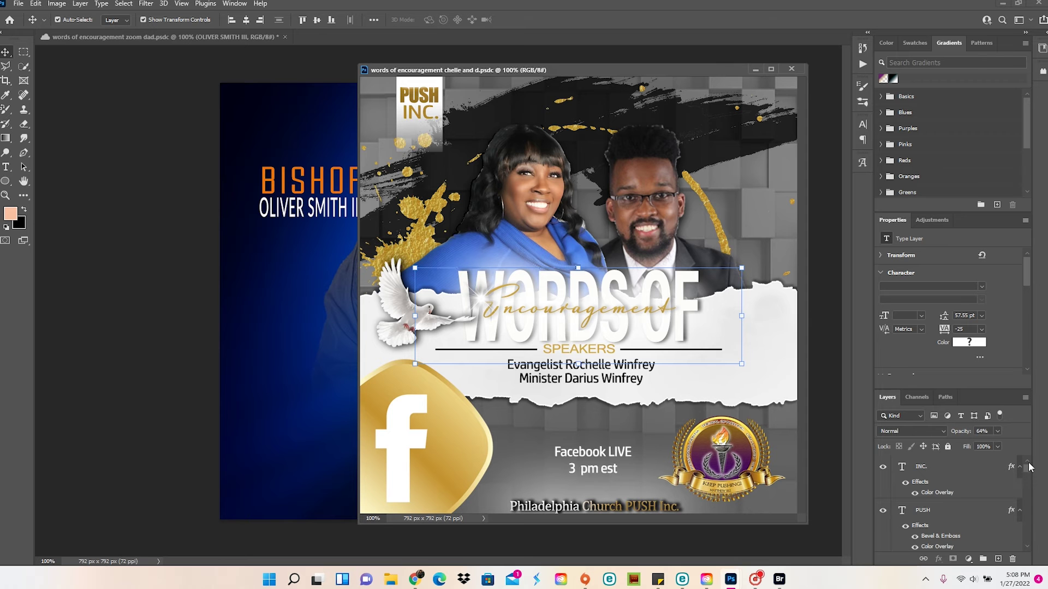
drag(1029, 467, 1040, 511)
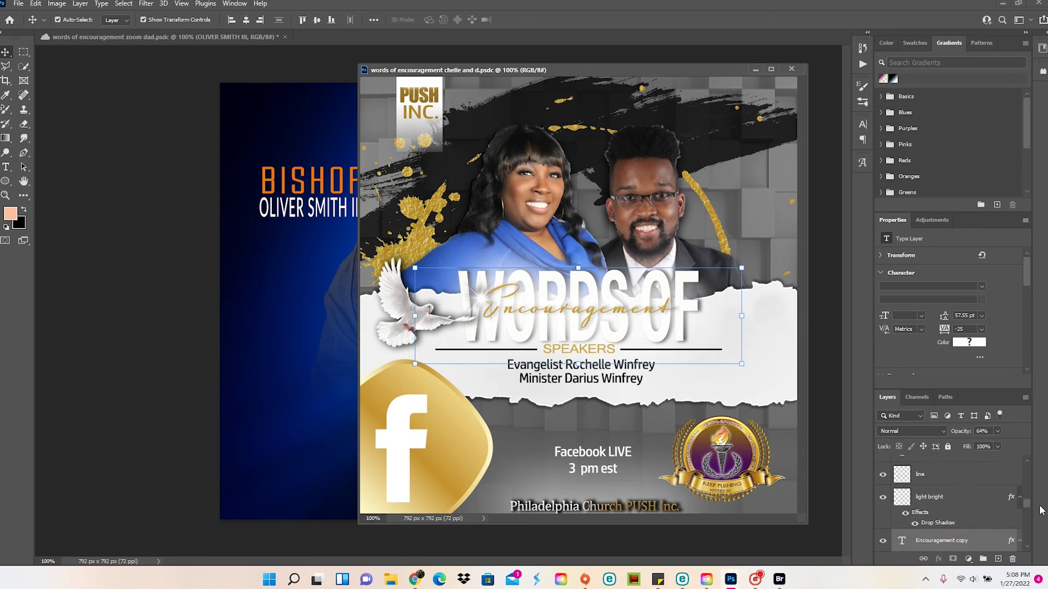
drag(546, 306, 295, 390)
drag(627, 70, 327, 37)
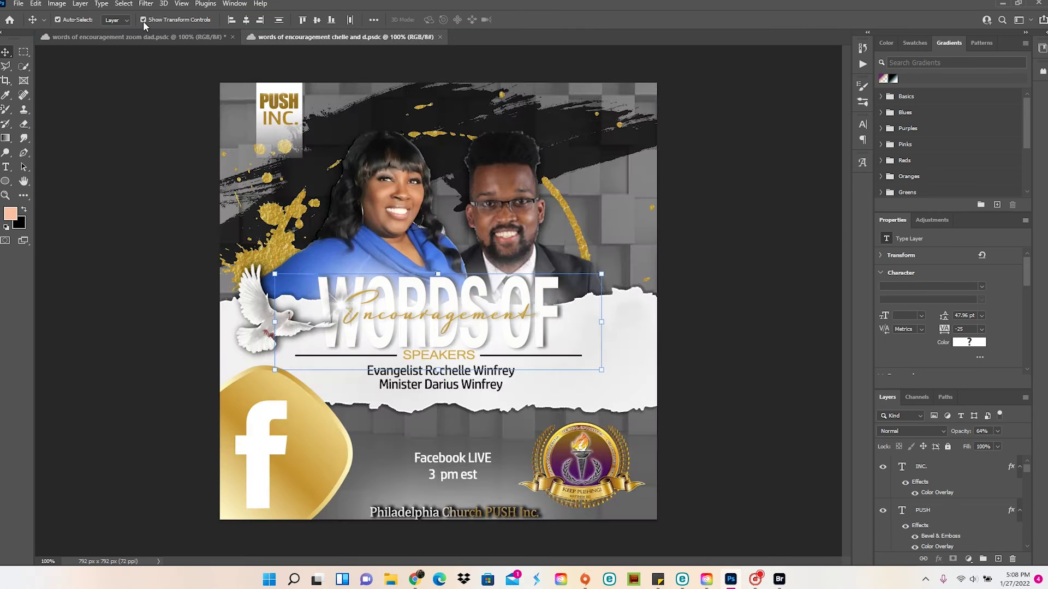
click(145, 37)
drag(349, 393, 496, 367)
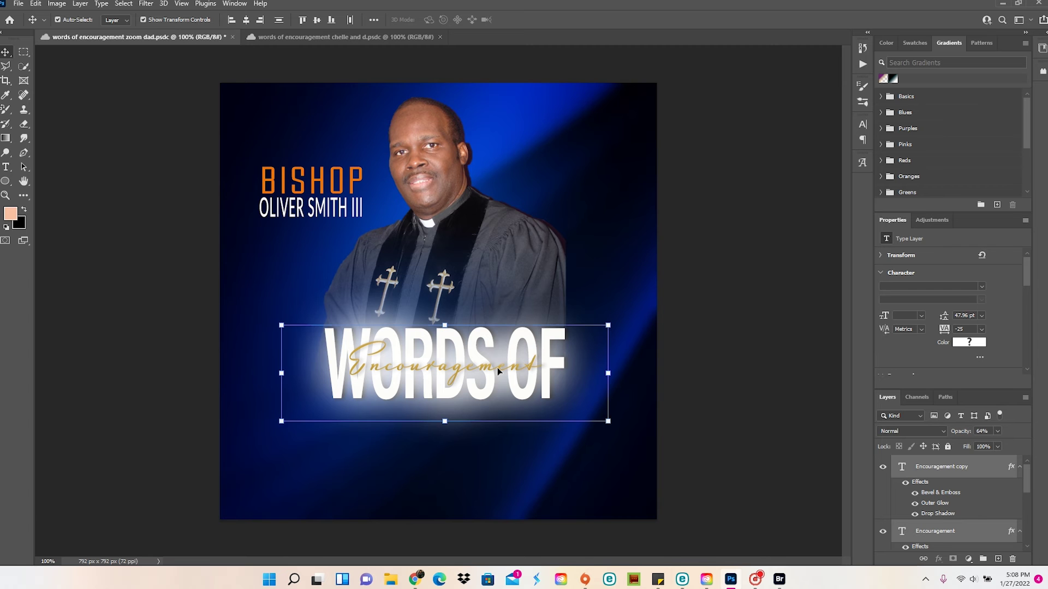
Scale the title block to about 112.7% and shift it 43 px left
click(608, 422)
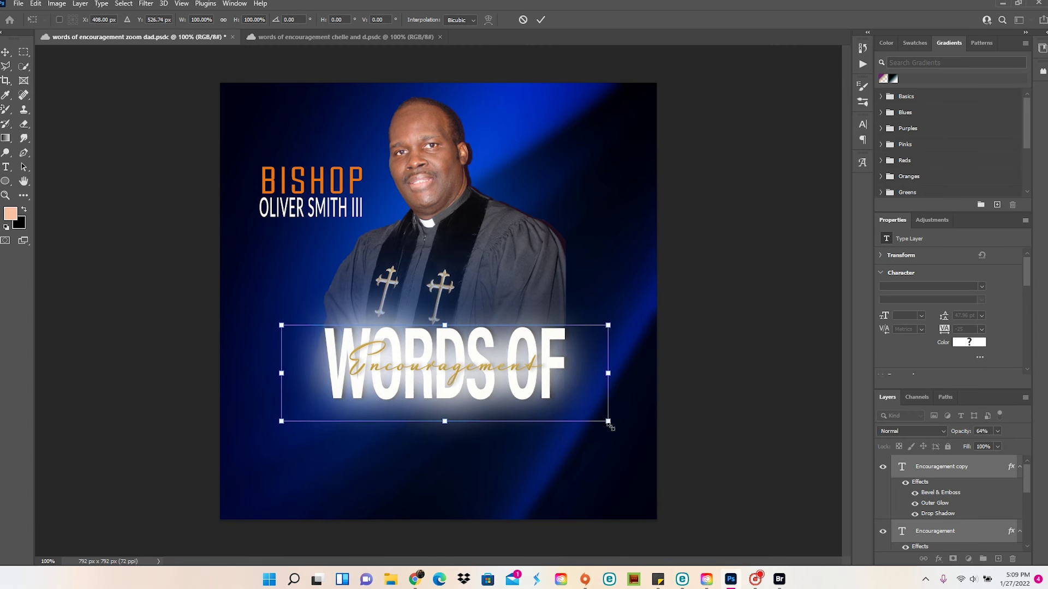
drag(608, 421, 649, 434)
drag(613, 377, 588, 378)
click(5, 55)
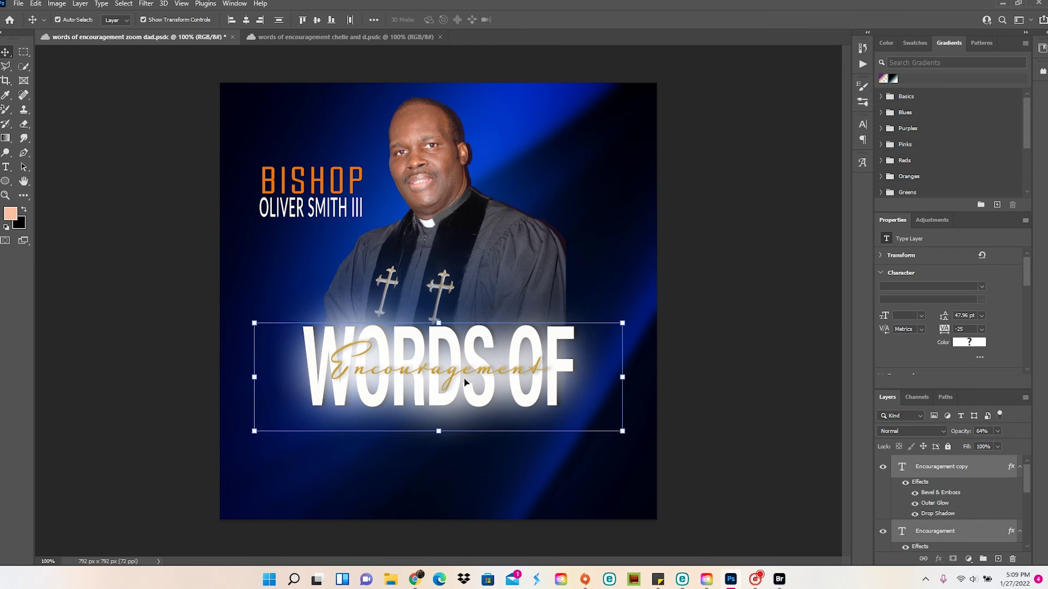
Give the Encouragement copy layer an orange Color Overlay
click(949, 471)
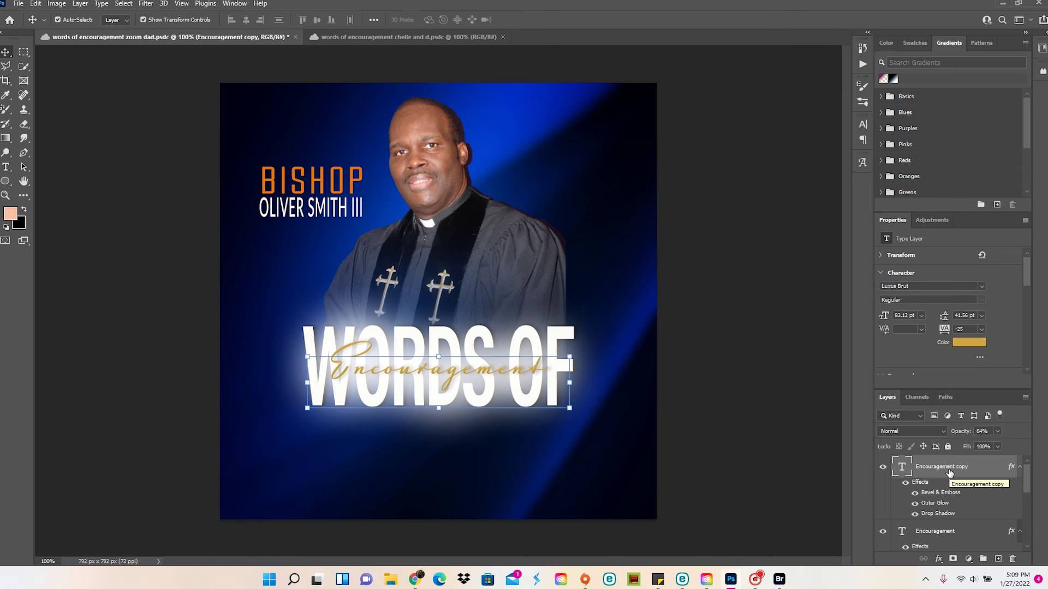
right_click(949, 472)
click(840, 63)
click(637, 211)
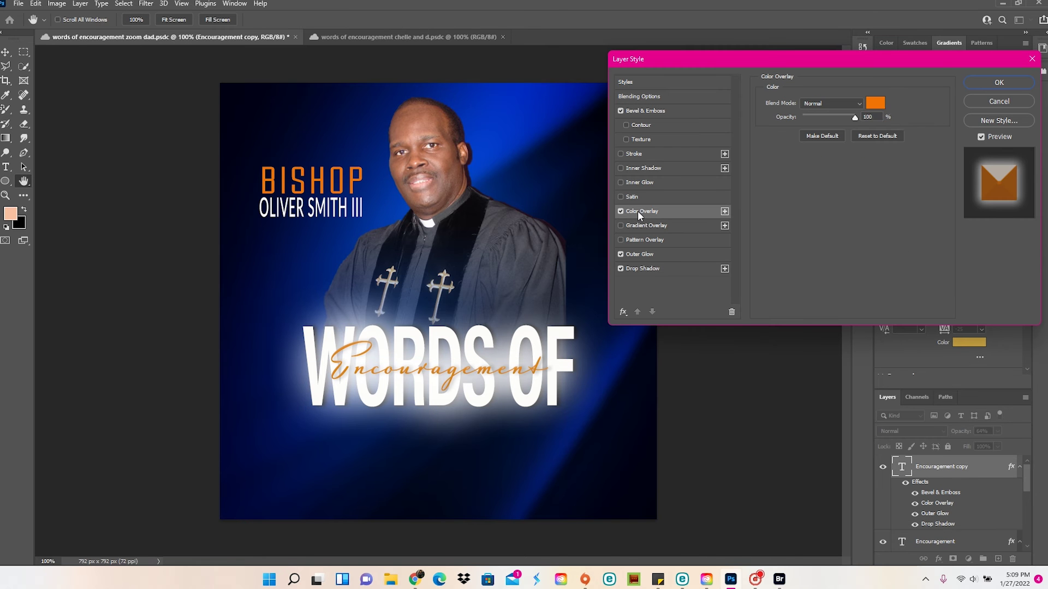
click(884, 105)
click(895, 97)
click(992, 86)
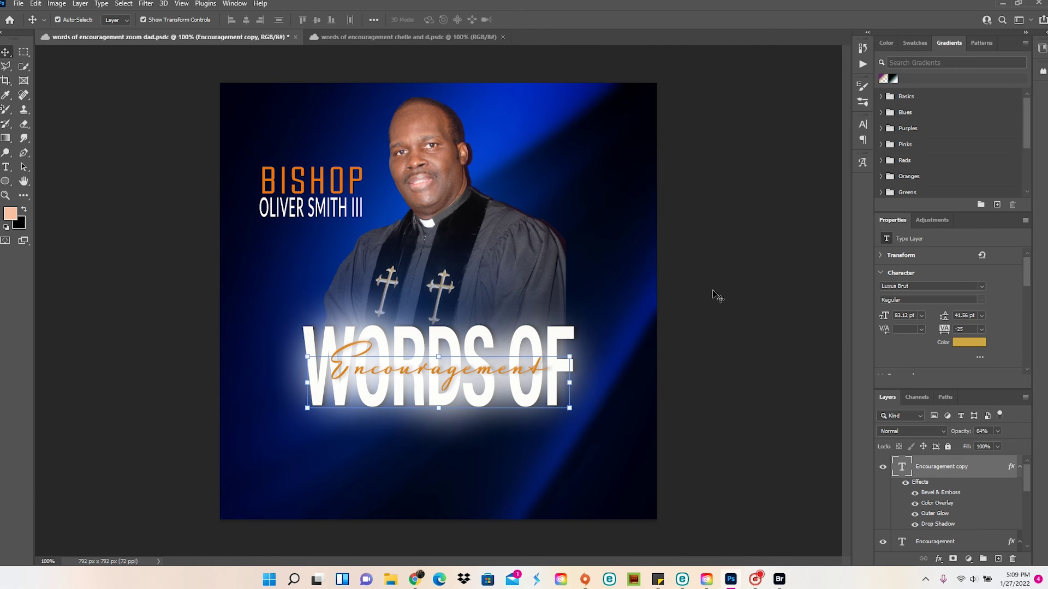
click(629, 295)
click(18, 3)
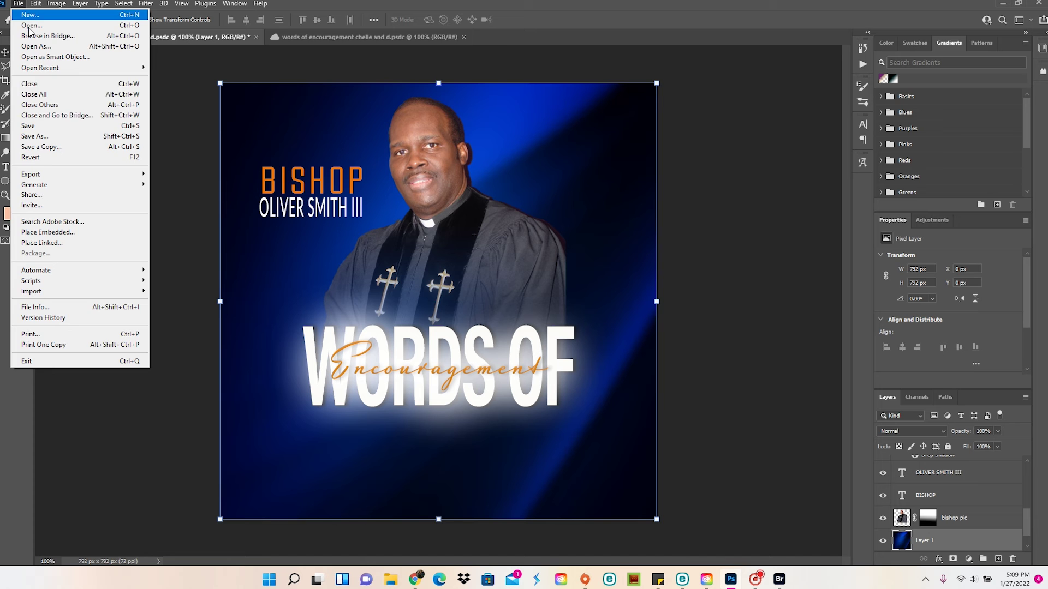
Save the flyer, then change BISHOP to PHILADELPHIA at 50 pt
click(38, 124)
double_click(295, 180)
text(PHILADELP)
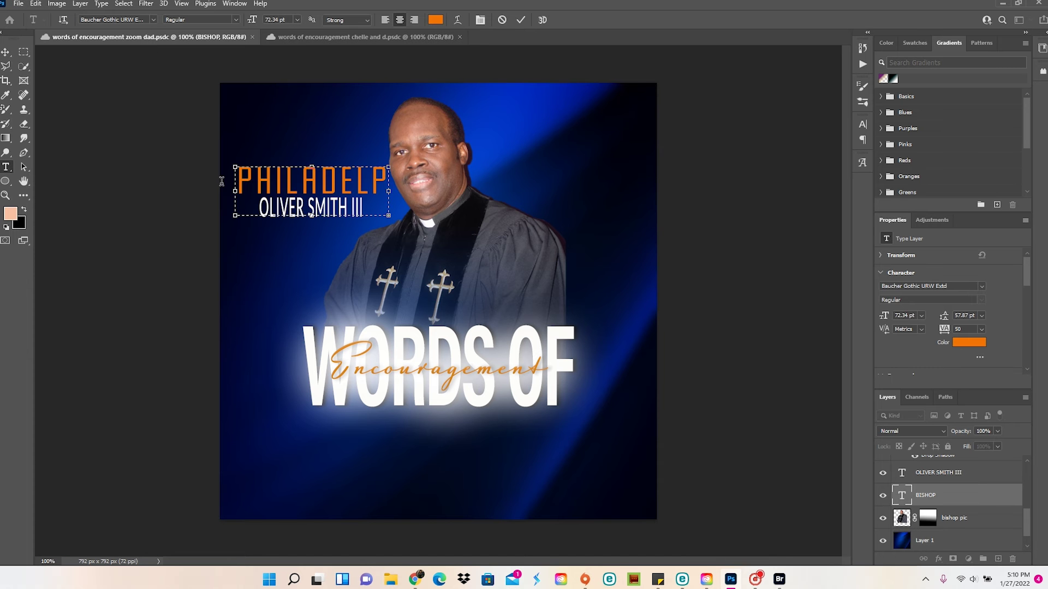
drag(388, 196, 416, 197)
key(ctrl+a)
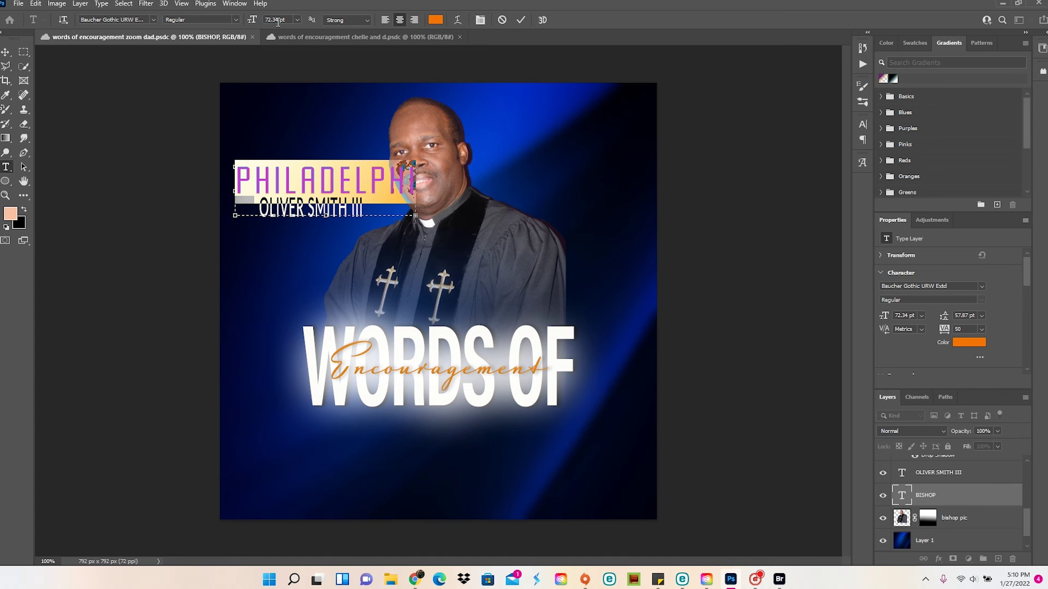
text(50)
key(Return)
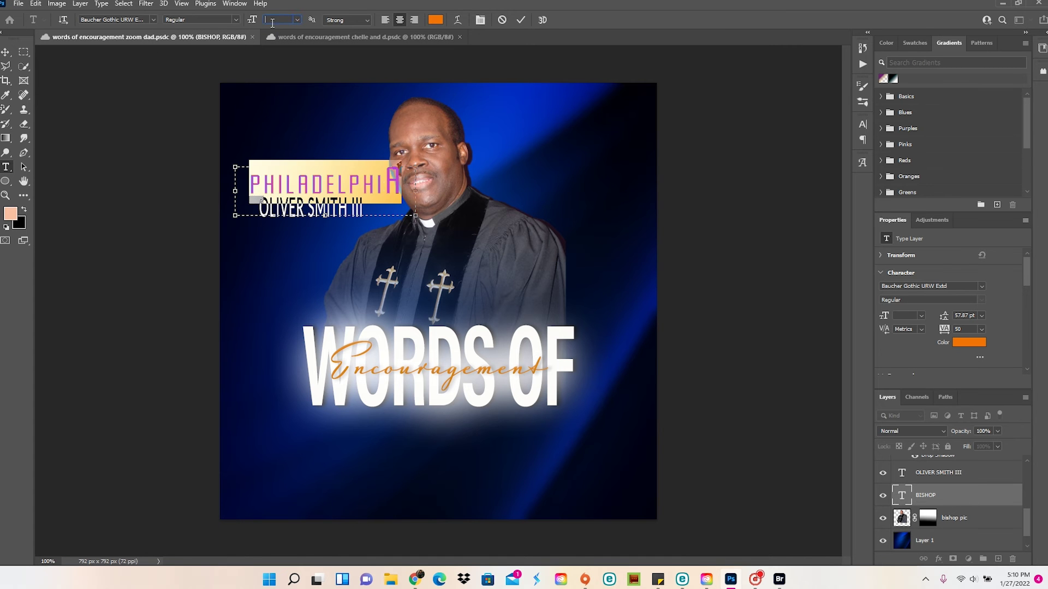
click(419, 197)
drag(401, 190, 398, 190)
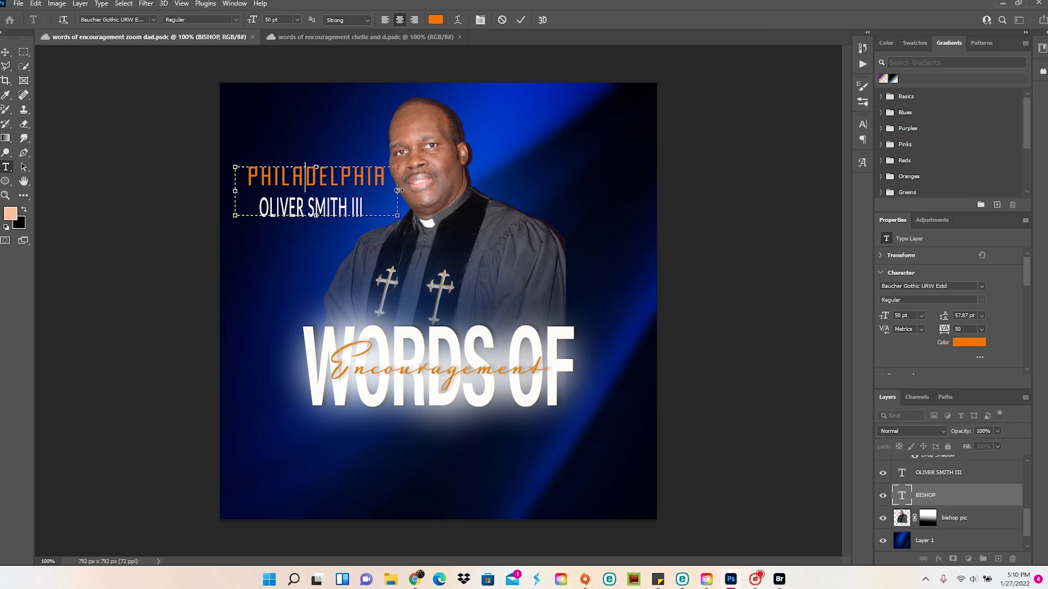
click(5, 52)
Replace the name line with CHURCH PUSH INC. at 35 pt
click(296, 214)
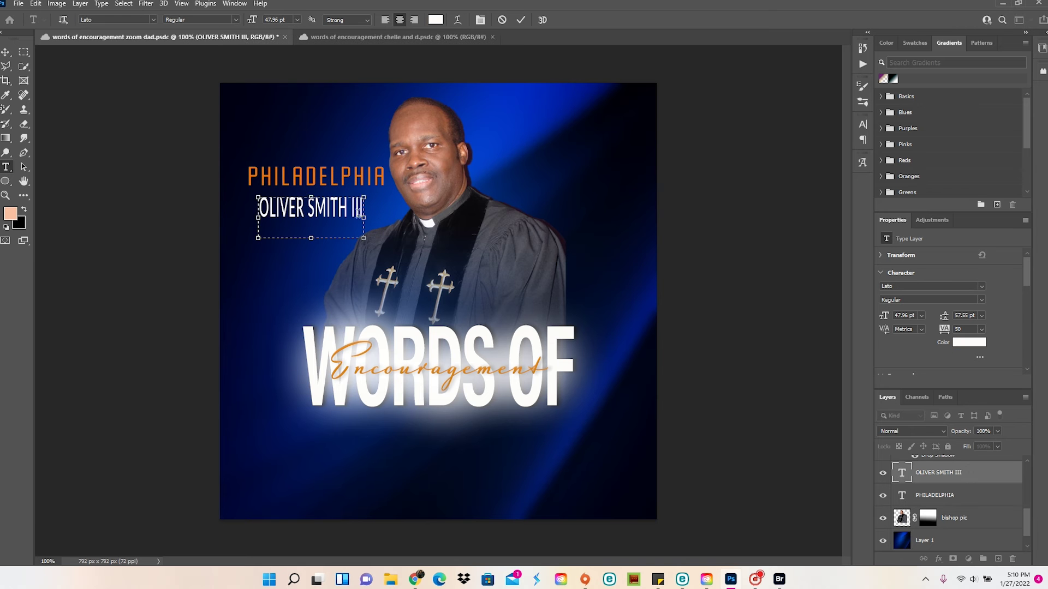
double_click(356, 211)
text(CHURCH PUSH)
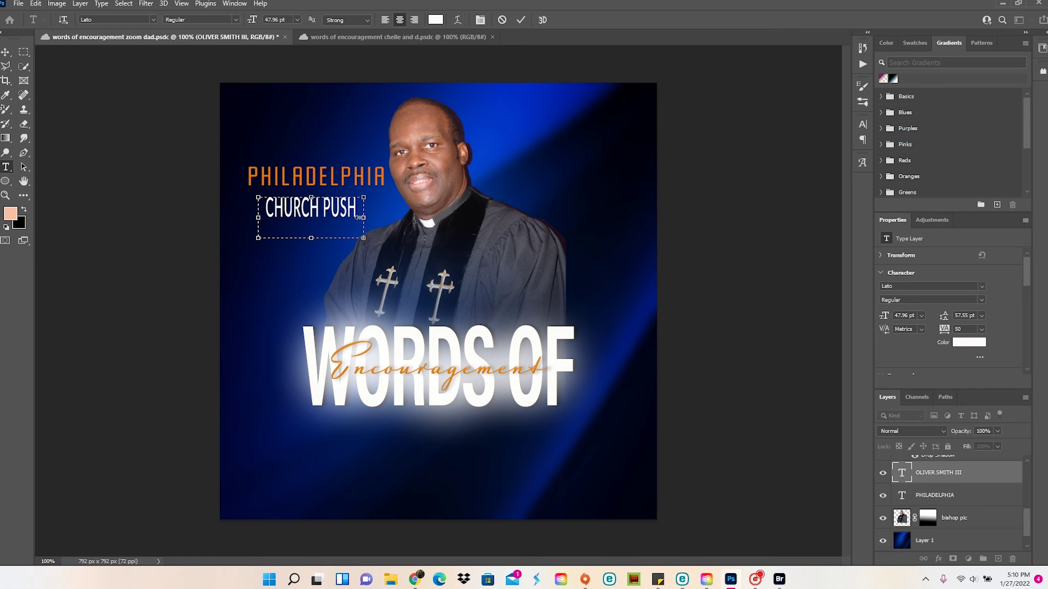
text( INC.)
key(ctrl+a)
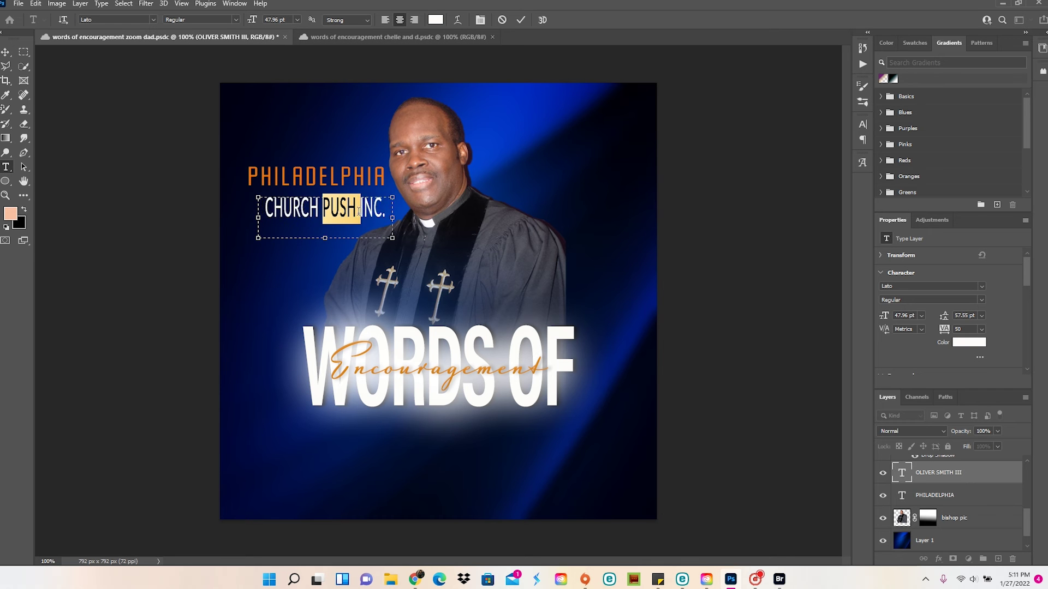
text(35)
key(Return)
click(326, 222)
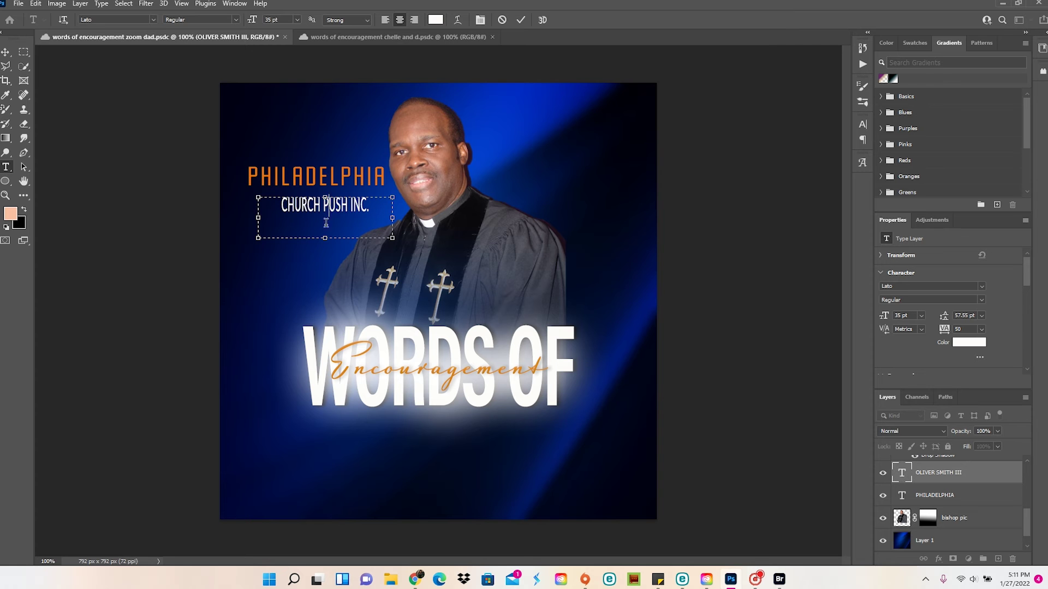
key(ctrl+t)
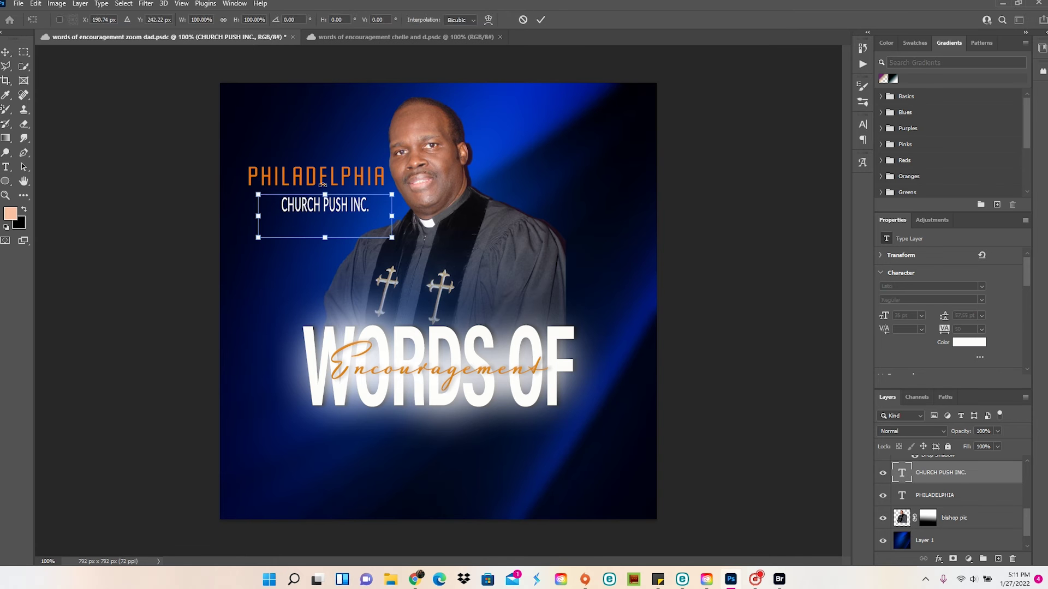
Scale PHILADELPHIA down, then shift CHURCH PUSH INC. 55 px left and stretch it to match
click(317, 176)
drag(393, 217, 349, 218)
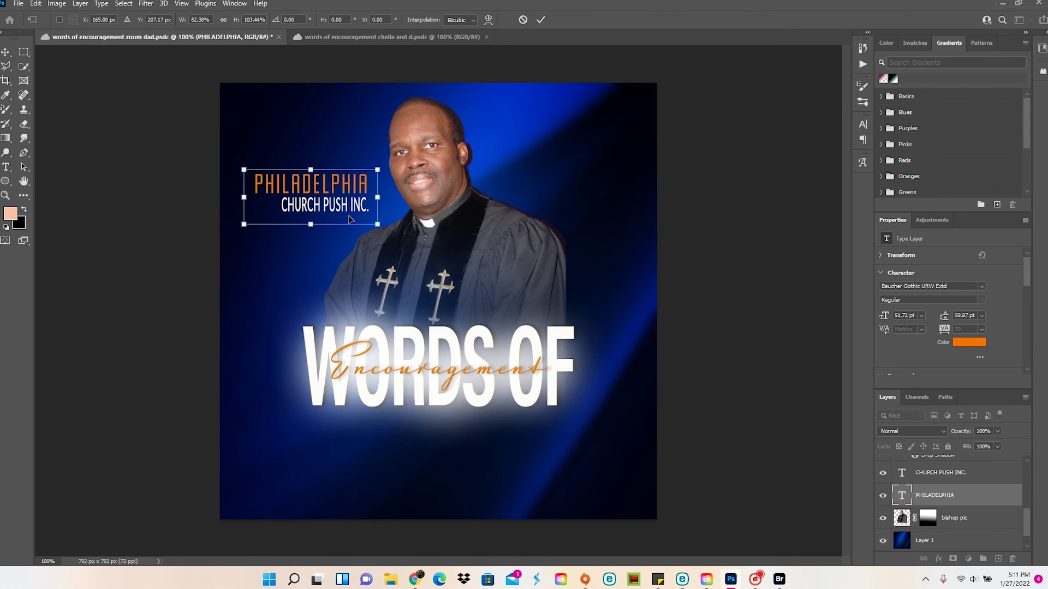
click(269, 234)
click(308, 218)
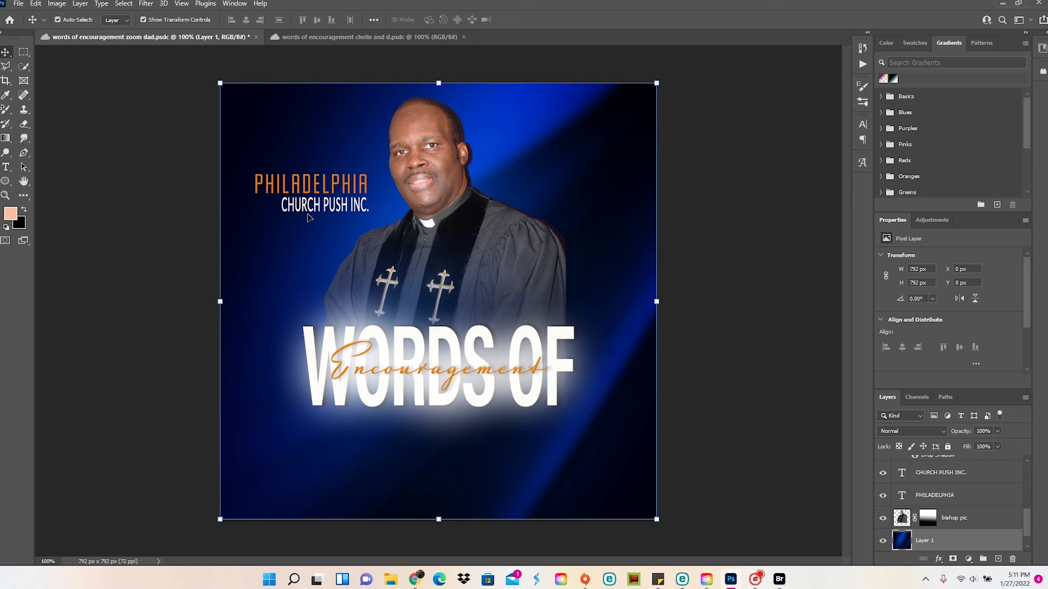
click(943, 475)
key(ctrl+t)
drag(312, 219, 281, 217)
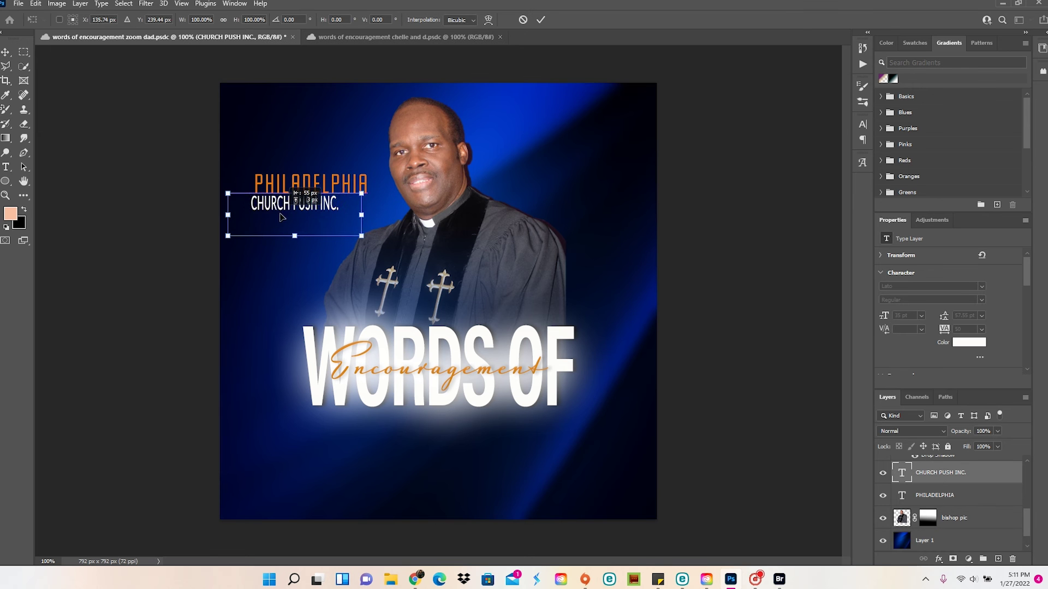
drag(361, 215, 401, 217)
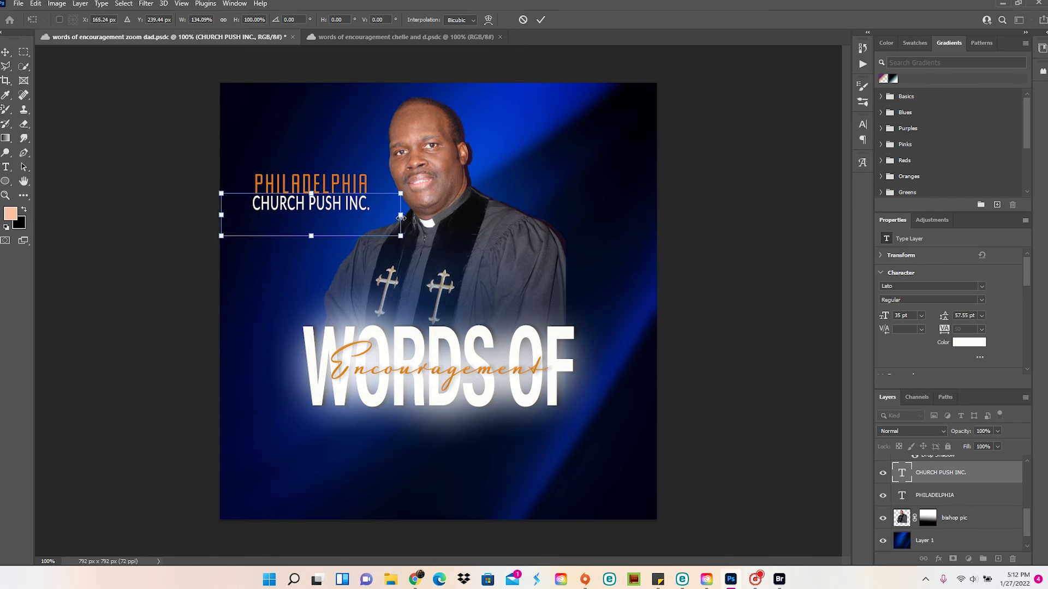
click(172, 303)
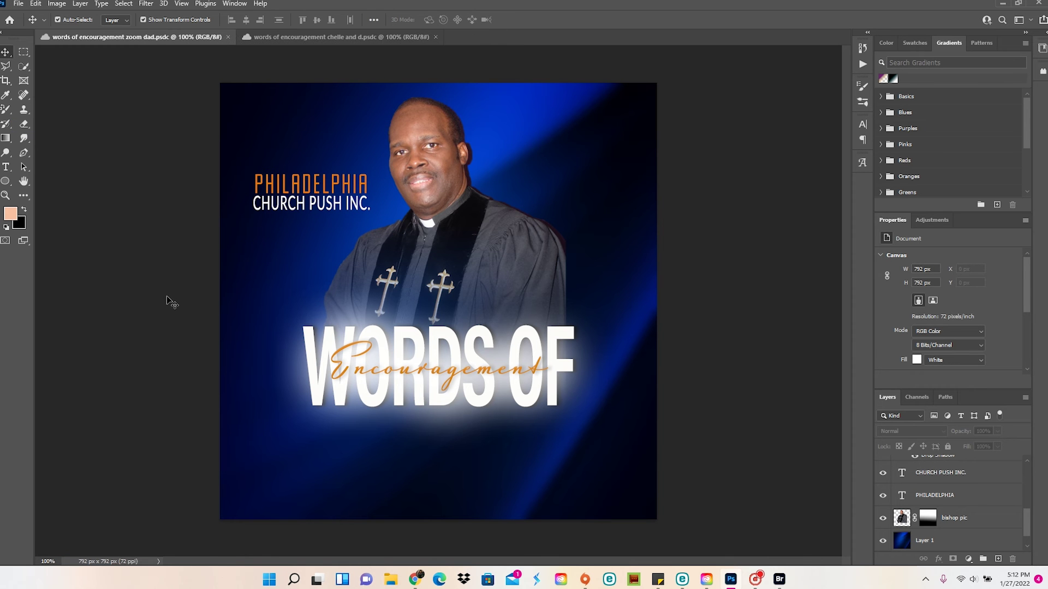
Add SPEAKER text below the title in Segoe UI Symbol 25 pt and tighten its box
key(t)
drag(279, 432, 477, 502)
text(SPEAKER)
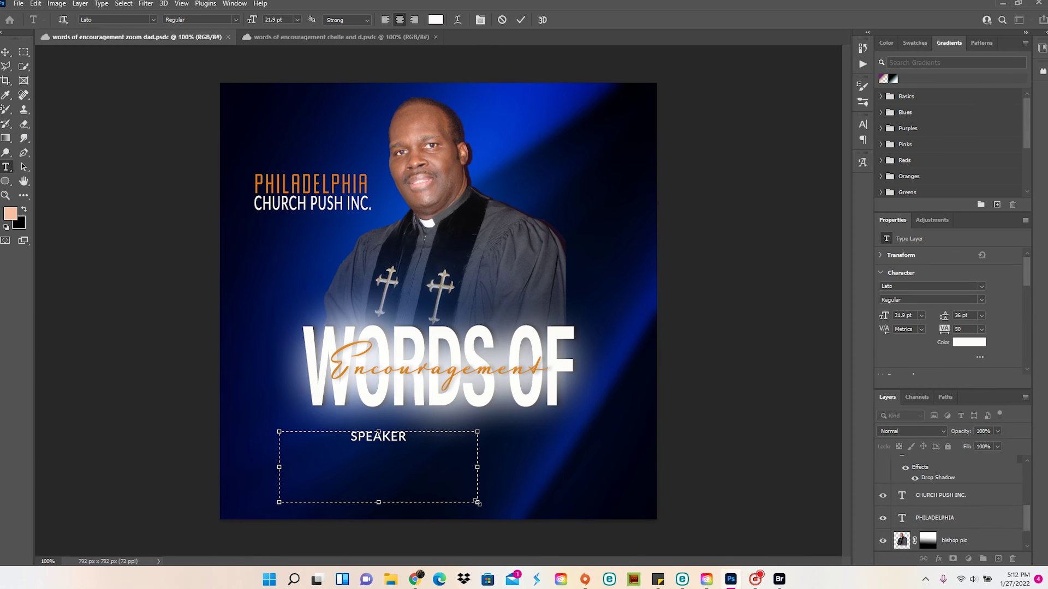
click(154, 19)
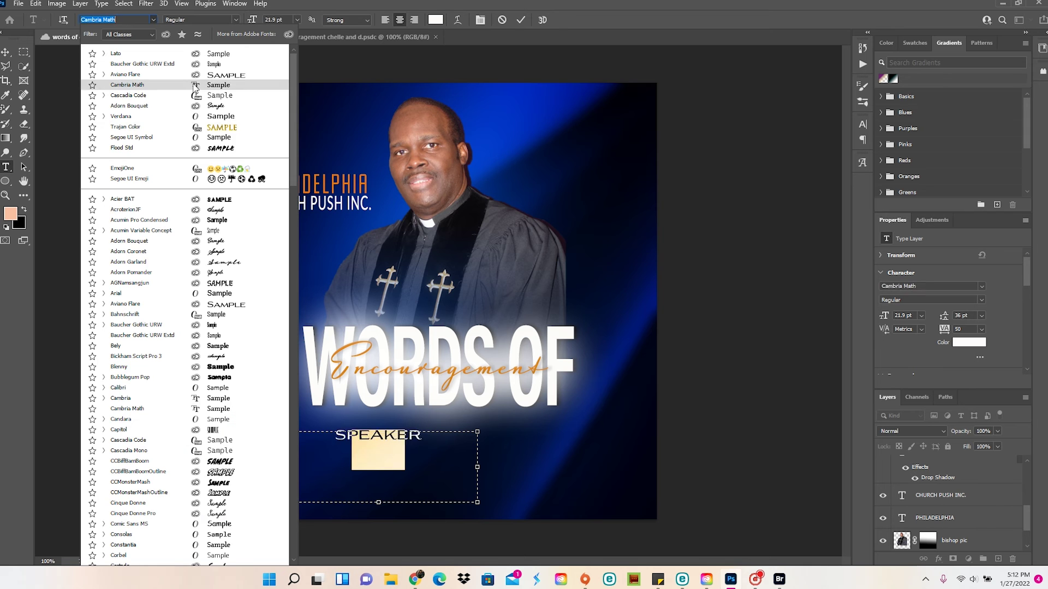
click(223, 137)
click(257, 18)
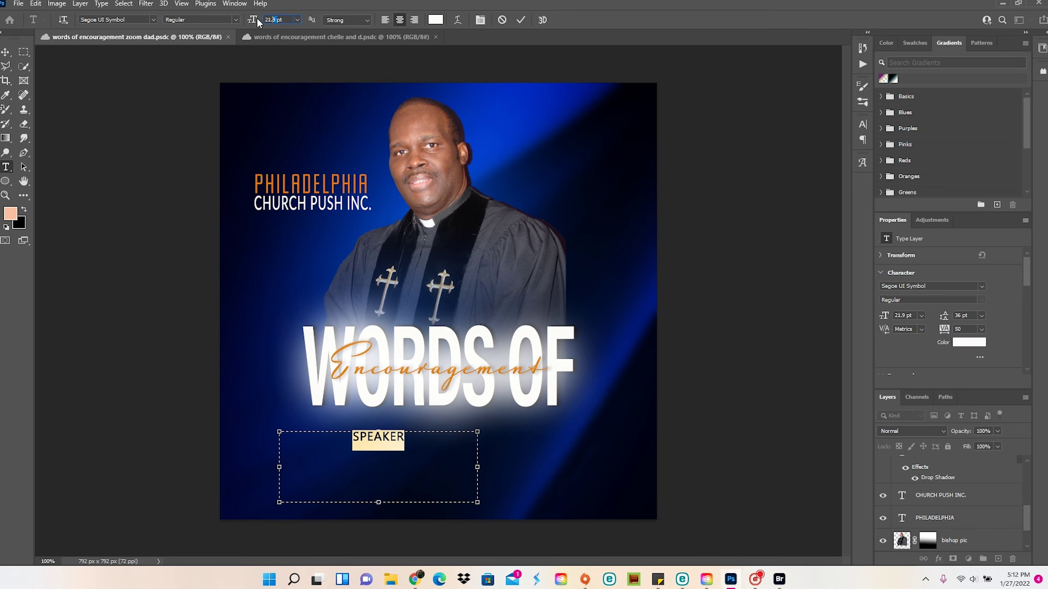
drag(378, 501, 379, 464)
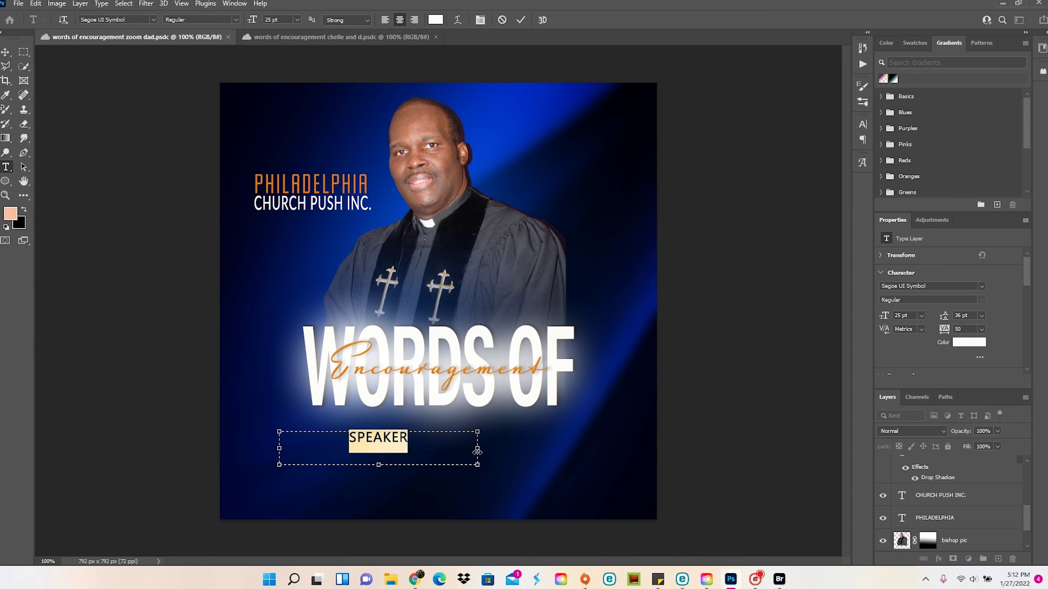
drag(478, 448, 419, 448)
click(369, 454)
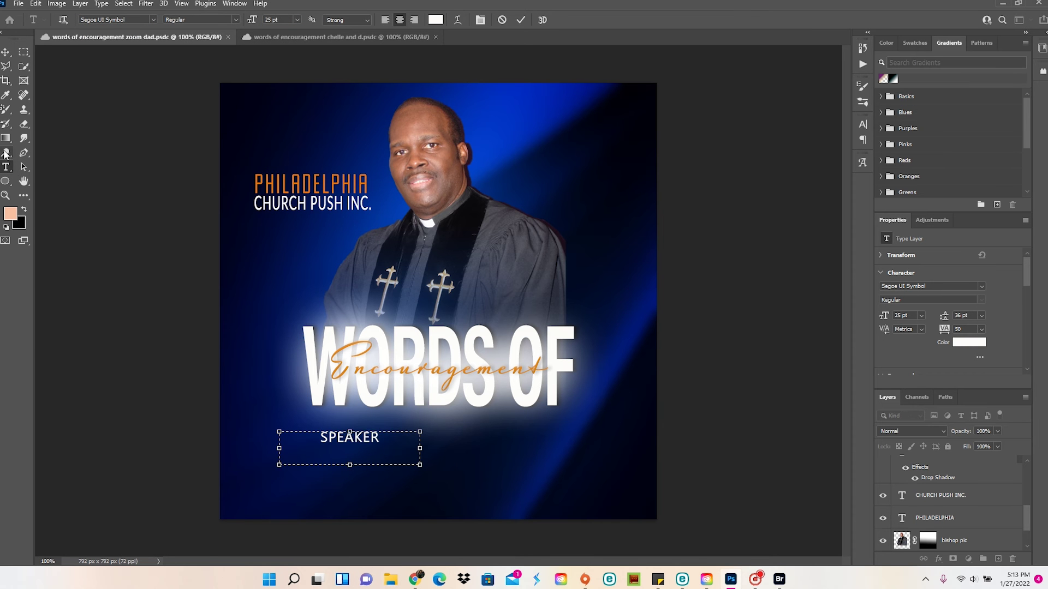
key(alt+bracketleft)
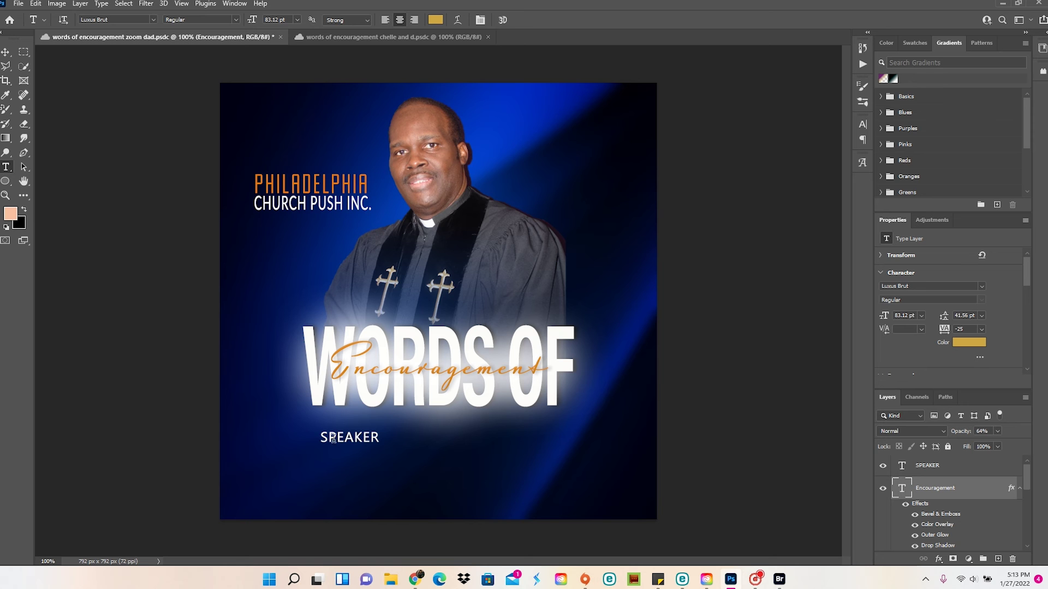
Move the SPEAKER text up so it sits just under WORDS OF
key(v)
click(339, 445)
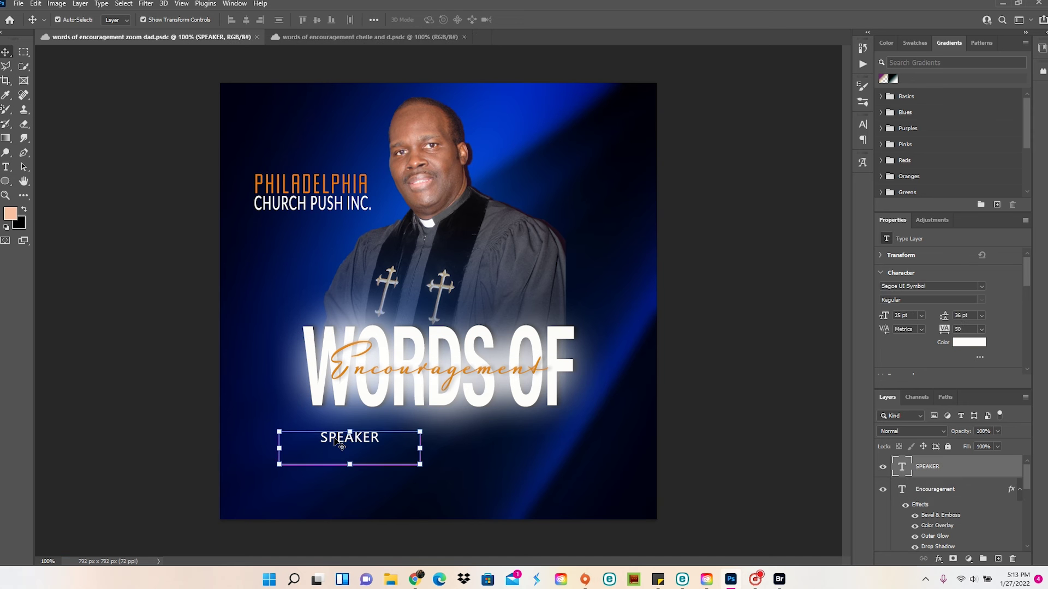
key(ctrl+t)
drag(352, 447, 391, 431)
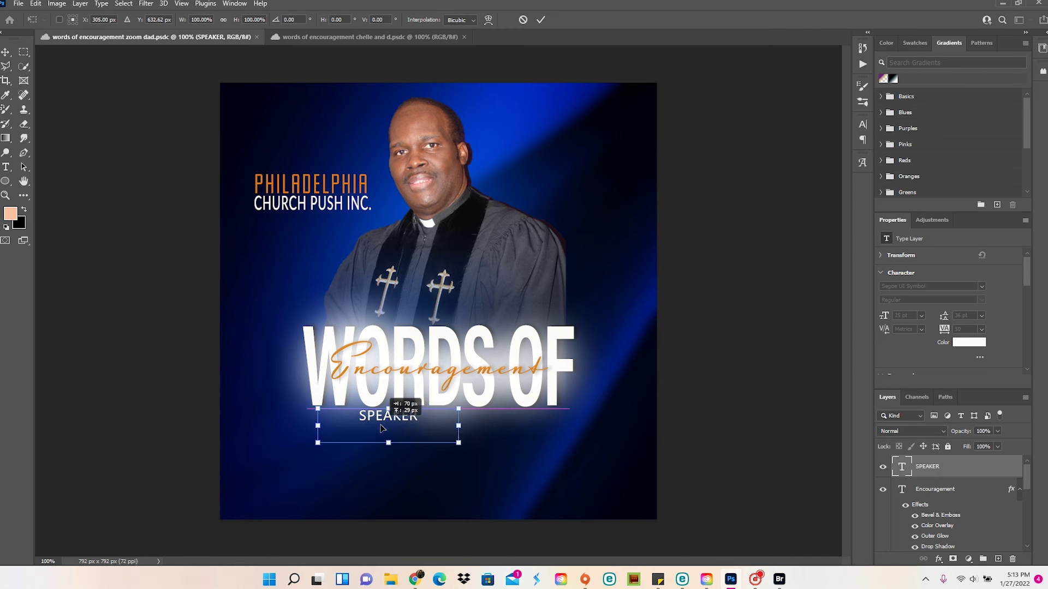
click(117, 316)
click(18, 5)
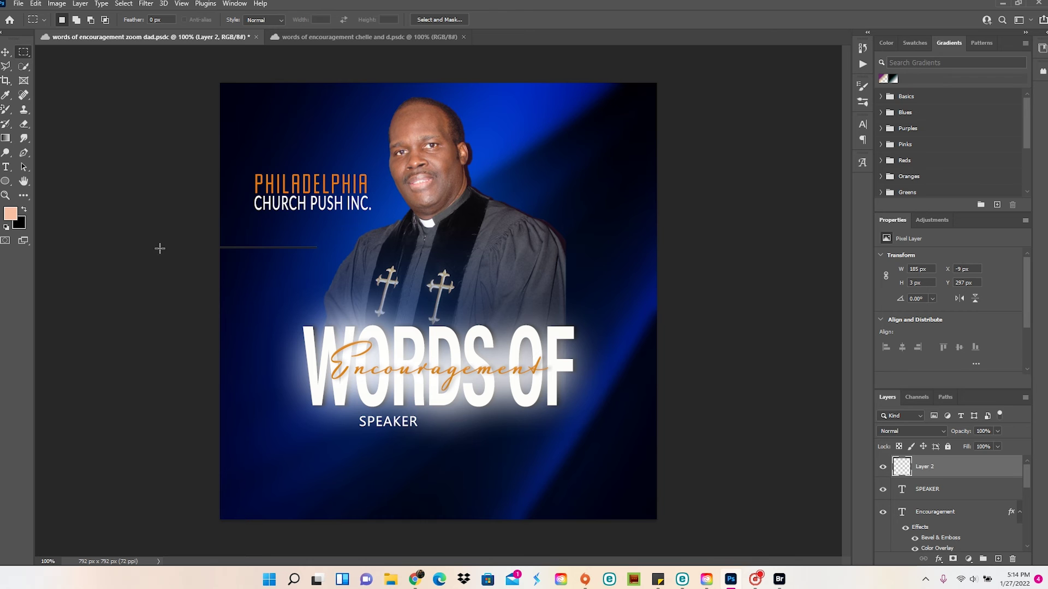
Move the thin line beside SPEAKER, rotate it vertical, and nudge SPEAKER down slightly
key(ctrl+t)
drag(291, 249, 464, 464)
drag(379, 471, 439, 438)
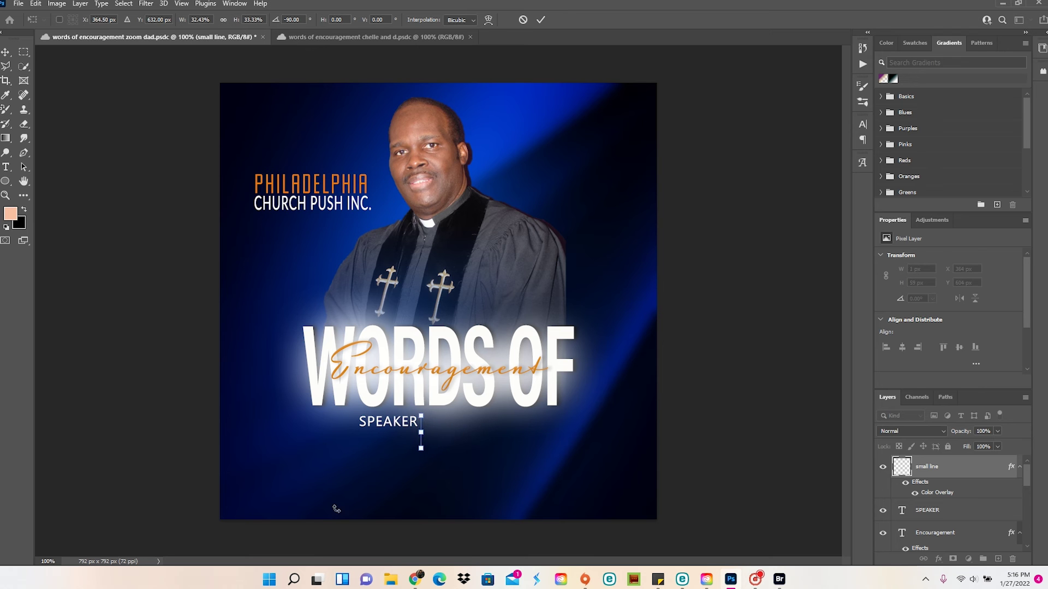
key(Return)
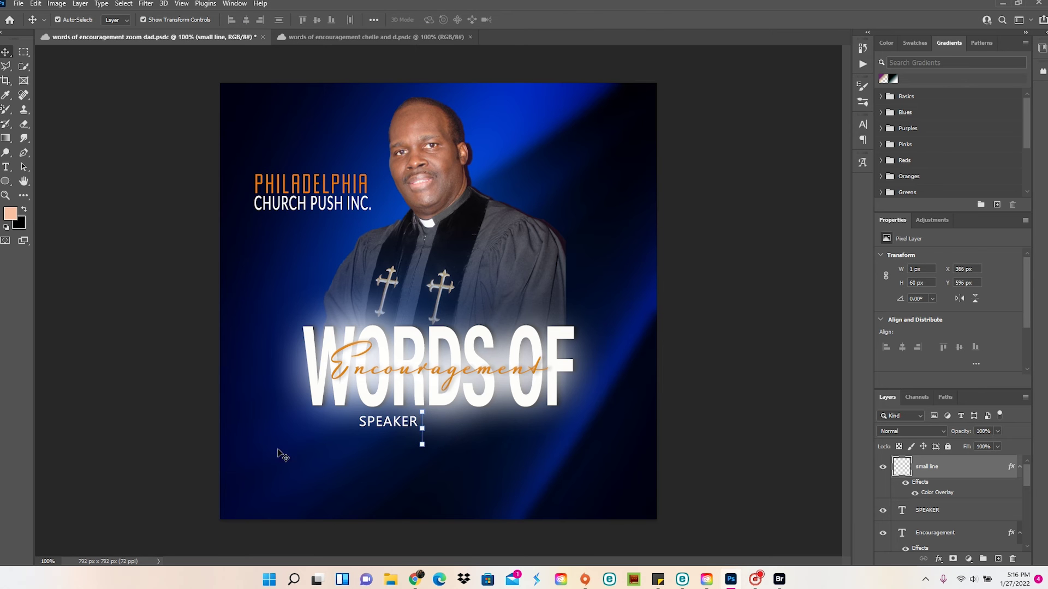
click(280, 456)
drag(409, 423, 410, 427)
Trim the lower end off the vertical line to shorten it to 44 px
click(24, 53)
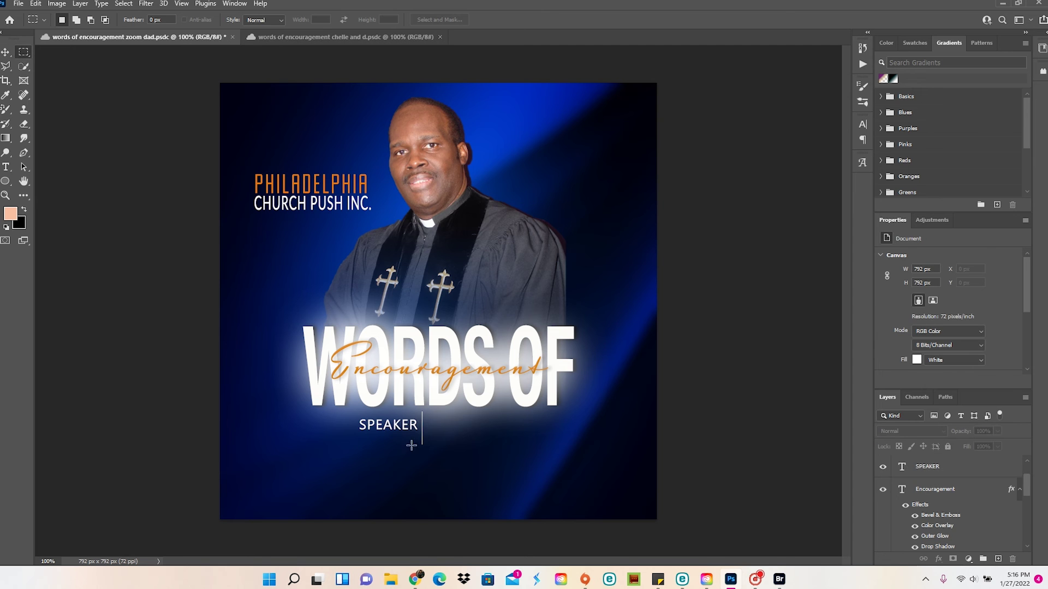
scroll(947, 525, up, 2)
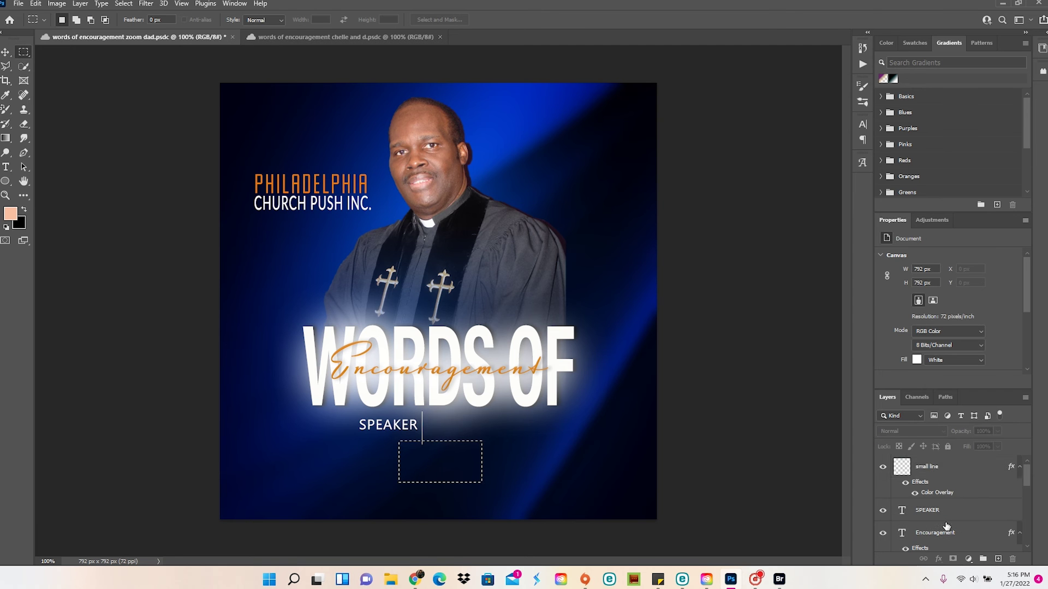
click(927, 467)
drag(411, 489, 349, 472)
click(146, 440)
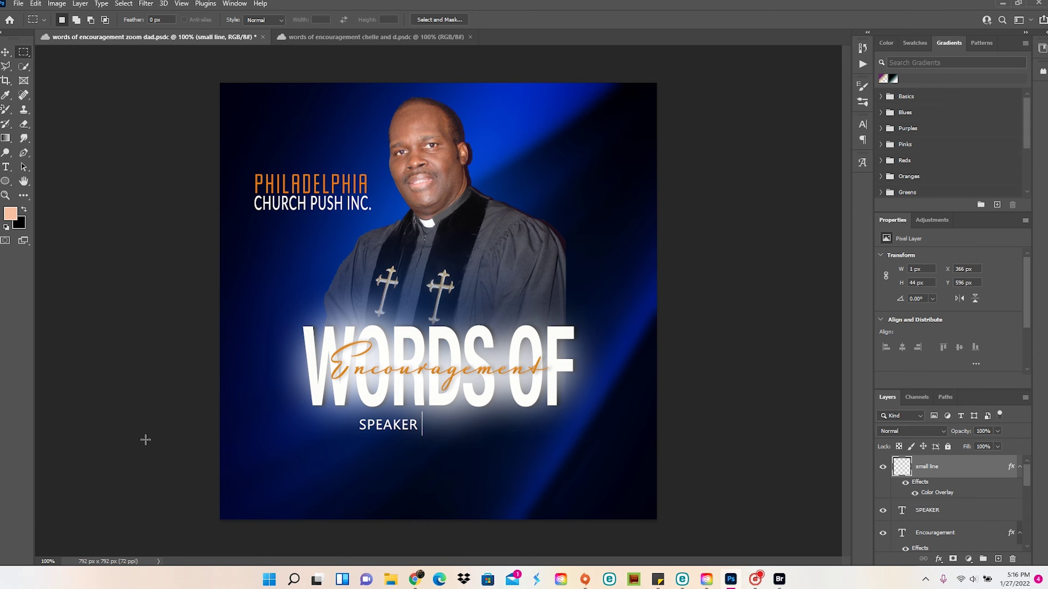
key(t)
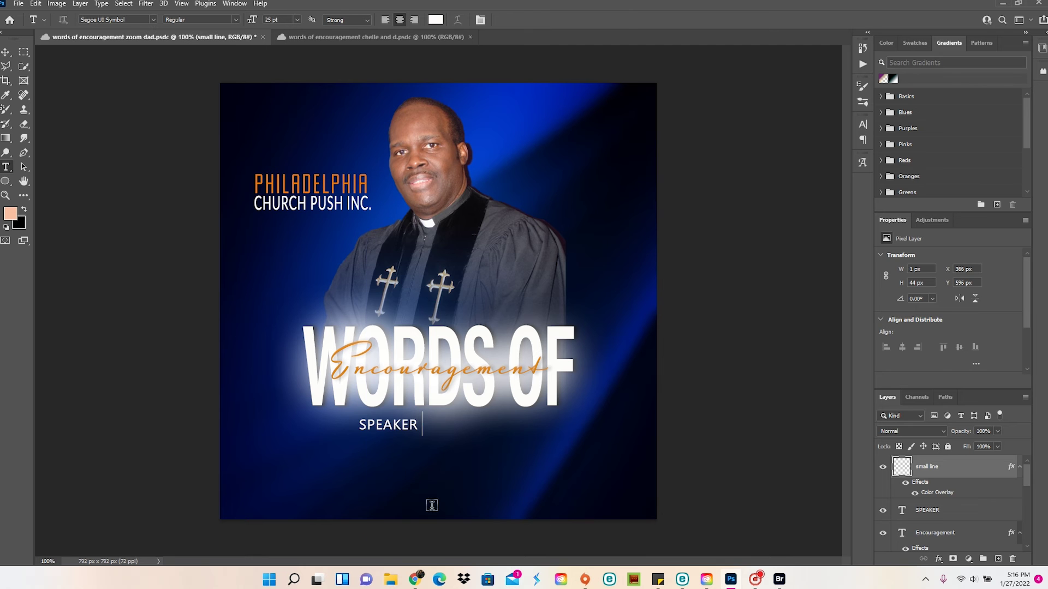
drag(367, 486, 598, 529)
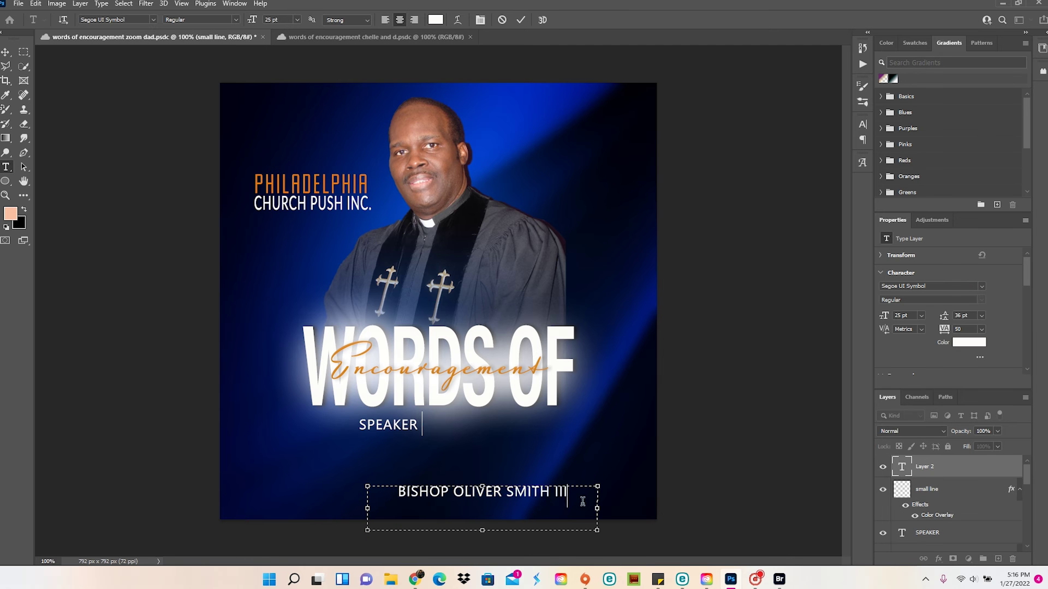
key(ctrl+a)
click(436, 19)
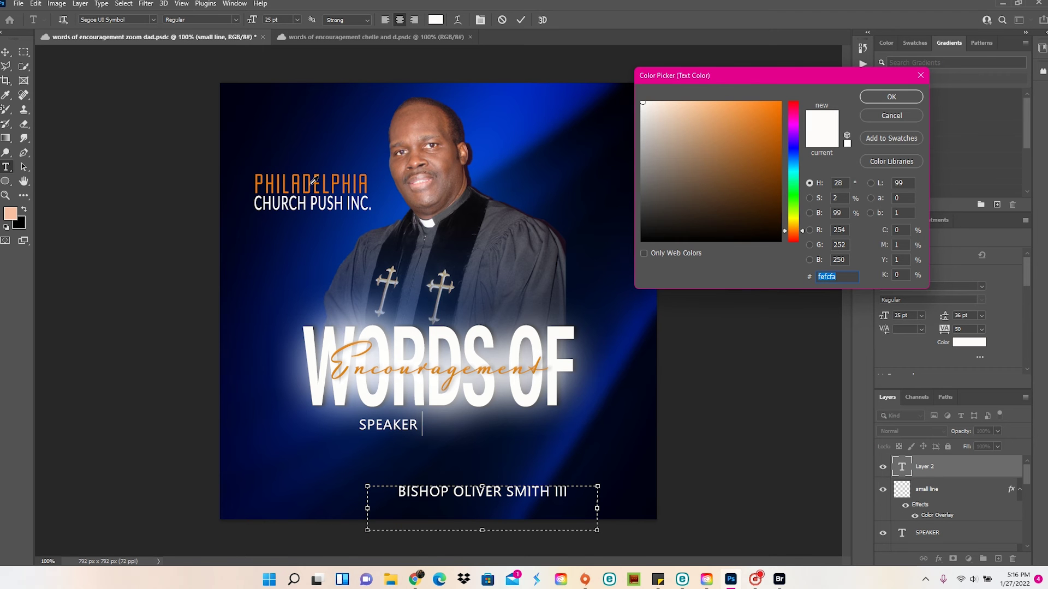
click(315, 181)
click(314, 180)
click(891, 97)
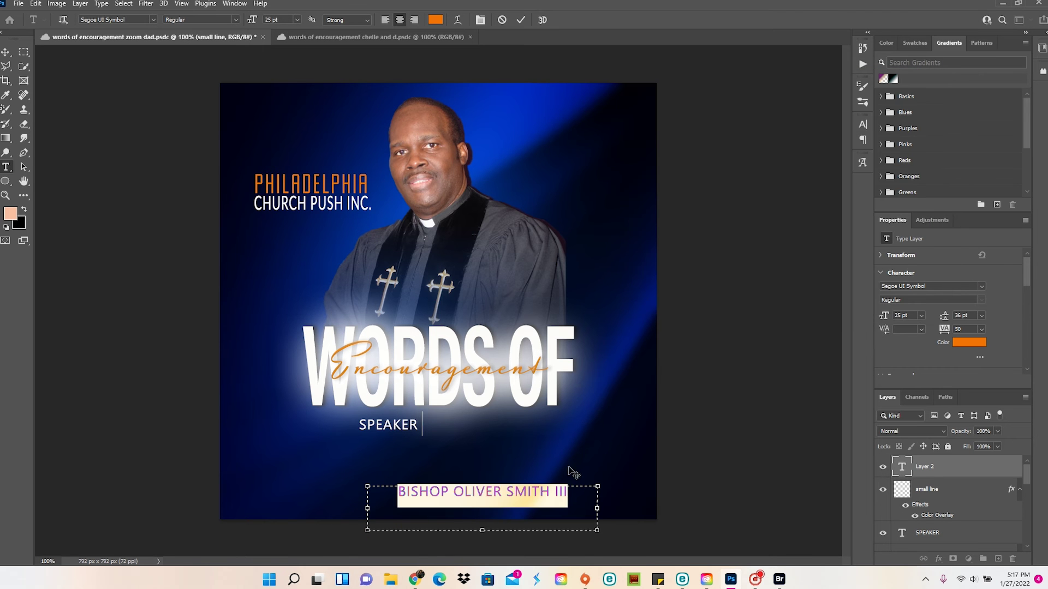
click(4, 53)
Move the name up beside SPEAKER and select it together with the SPEAKER layer
key(ctrl+t)
drag(491, 498, 527, 430)
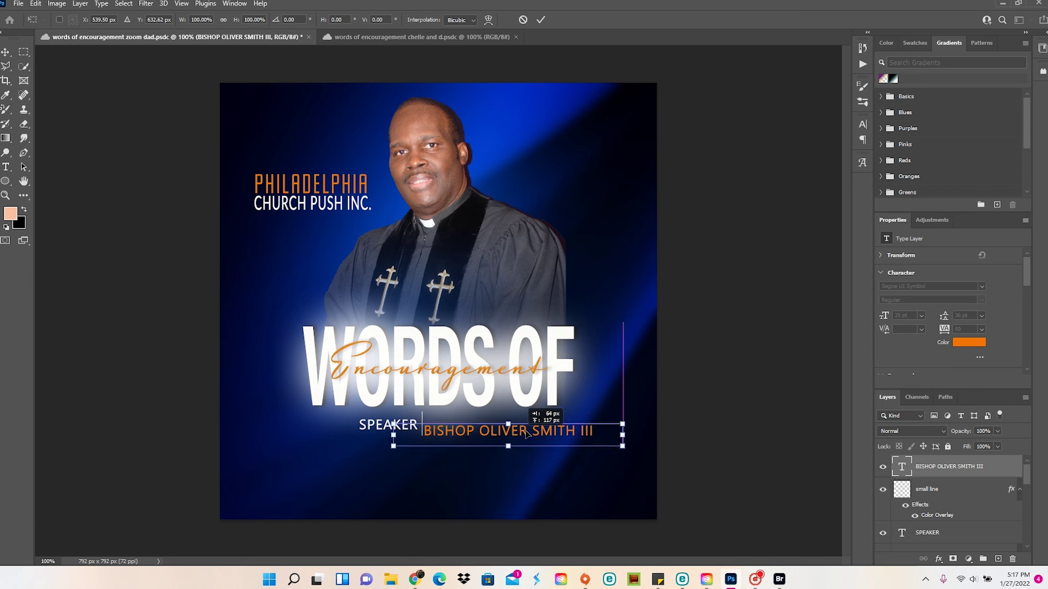
key(Left)
key(Left)
key(Left)
key(Left)
key(Left)
key(Left)
key(Left)
key(Left)
key(Left)
key(Left)
key(Left)
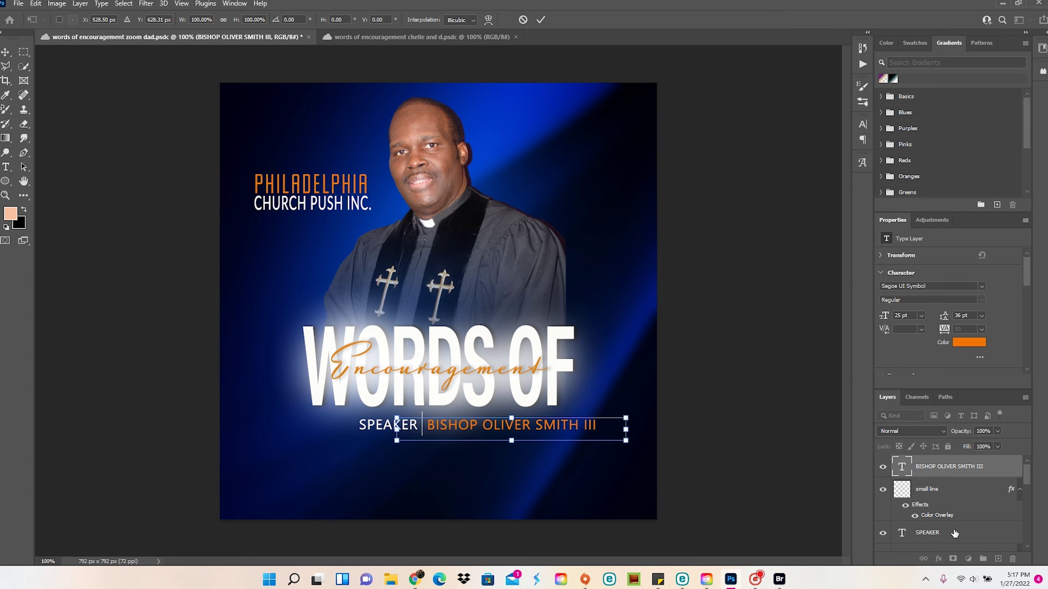
ctrl+click(934, 534)
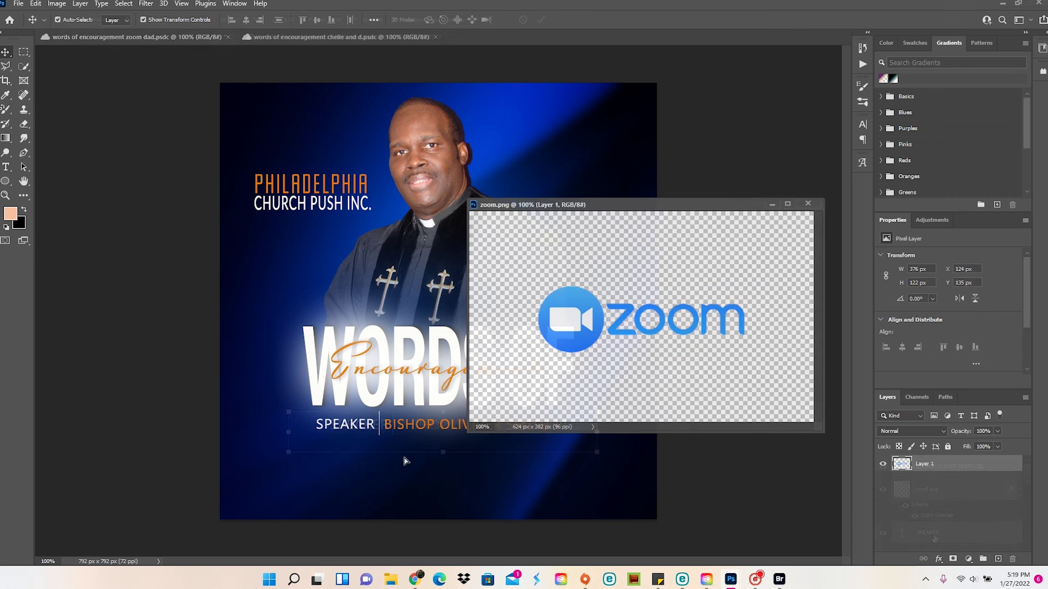
Copy the Zoom logo onto the flyer and shrink it under the speaker line
drag(643, 316, 444, 458)
click(788, 230)
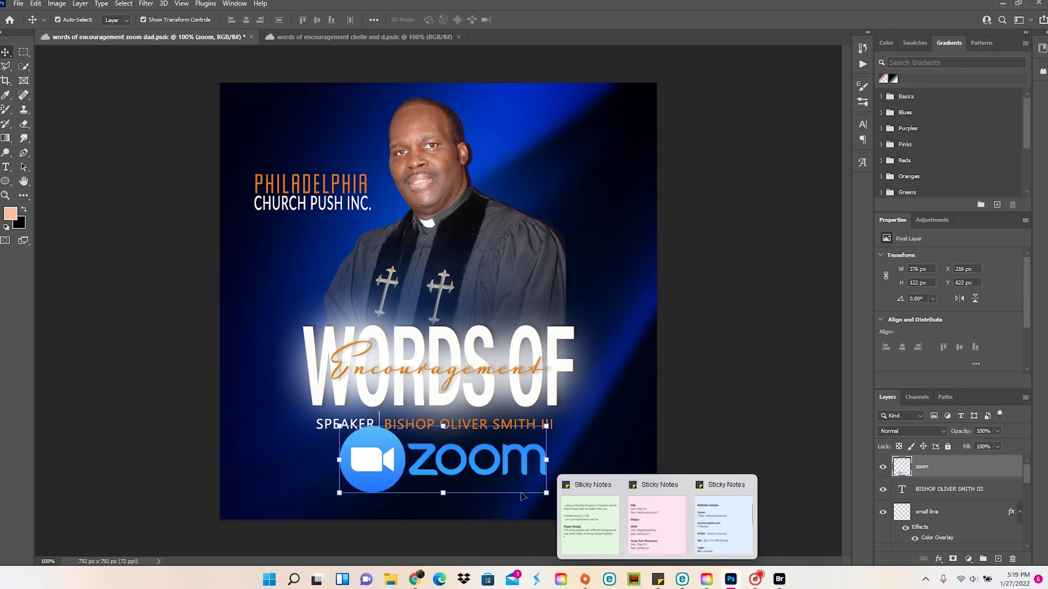
drag(546, 493, 425, 470)
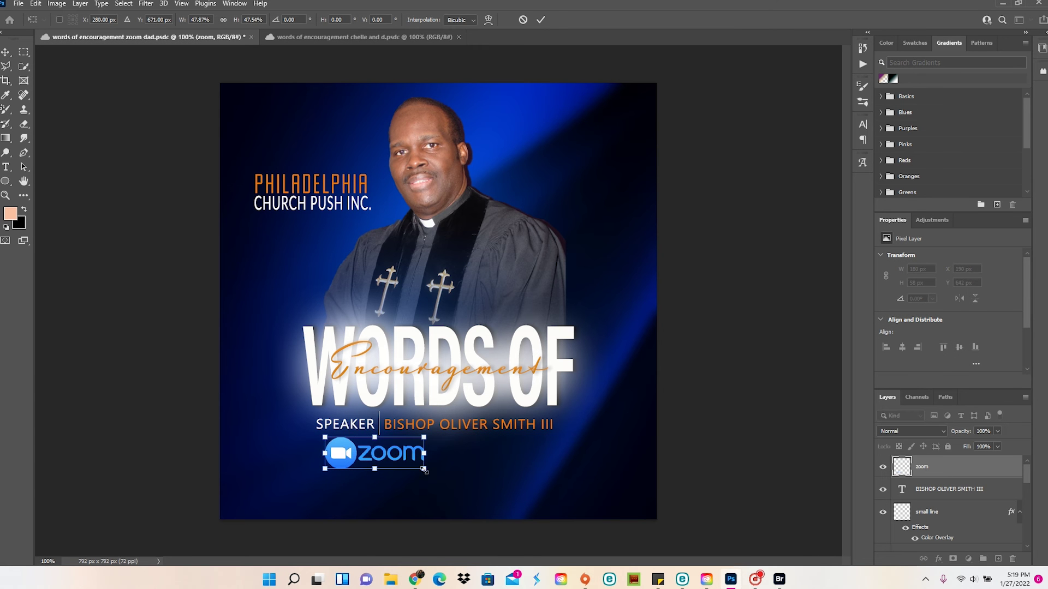
click(5, 165)
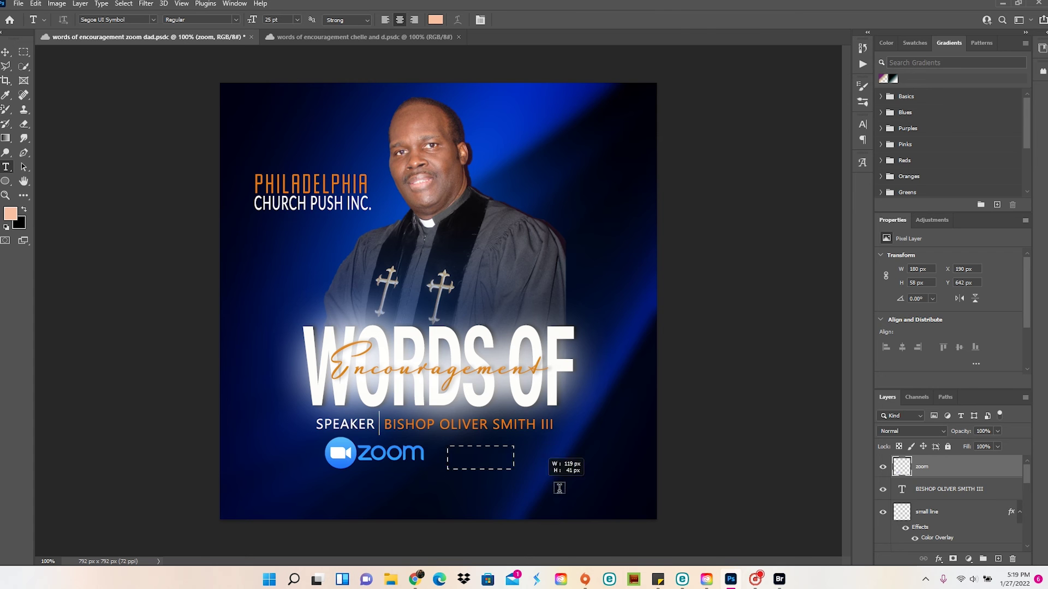
Add white 30 pt '3 PM est' text on one line right of the Zoom logo
drag(560, 488, 572, 499)
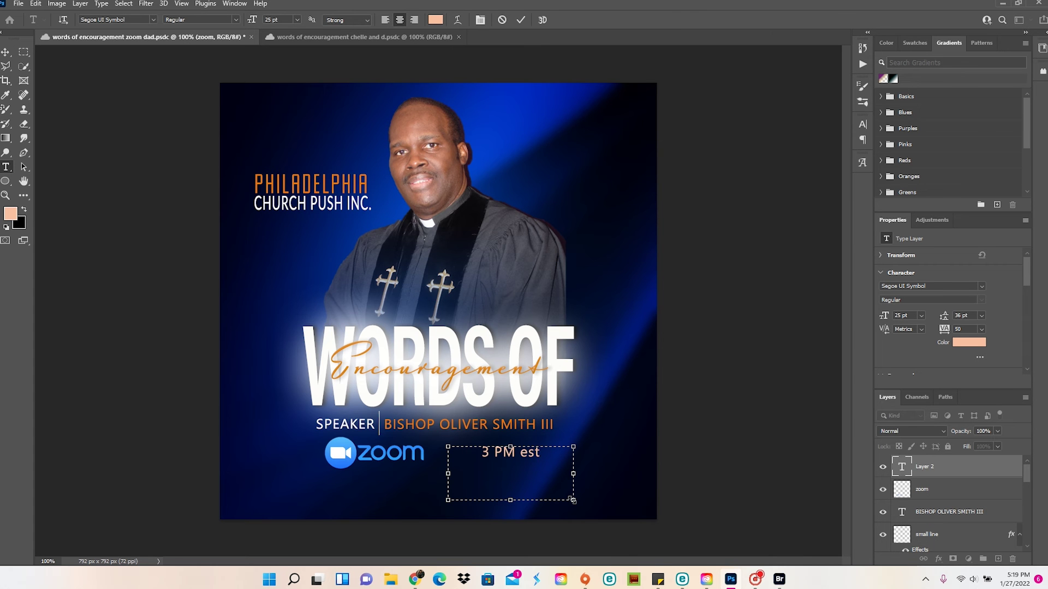
key(ctrl+a)
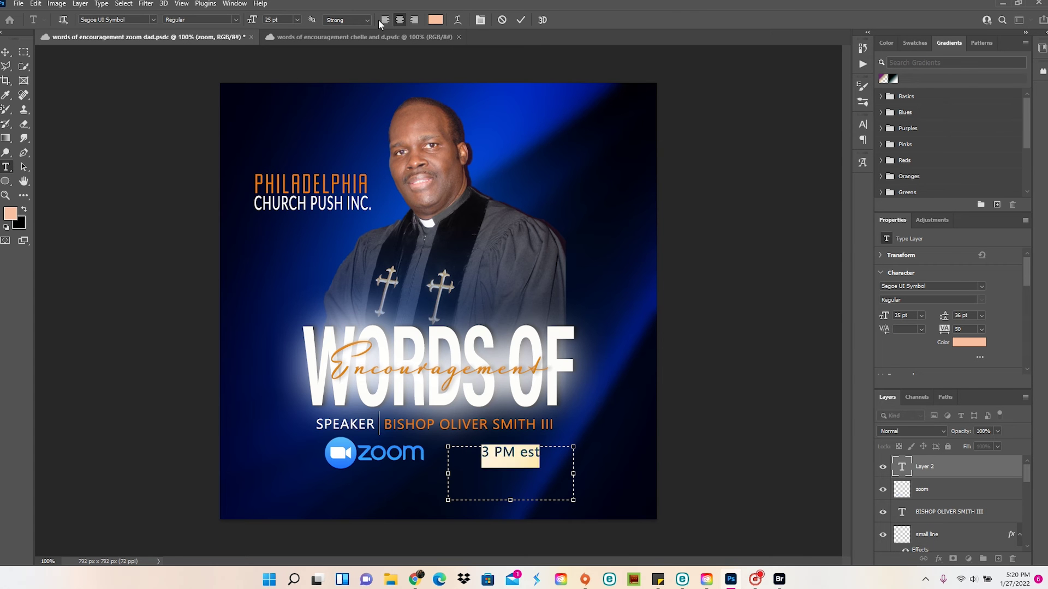
click(436, 19)
click(639, 101)
click(889, 97)
text(30)
key(Return)
drag(505, 506, 516, 471)
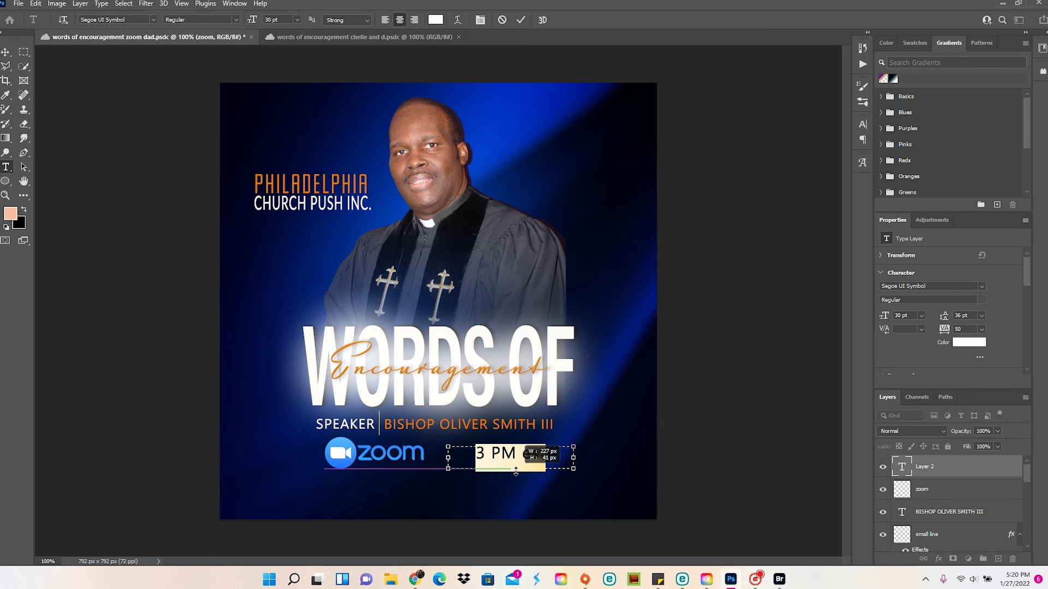
Nudge the time text left and the Zoom logo right to align them
click(7, 55)
click(18, 3)
key(Escape)
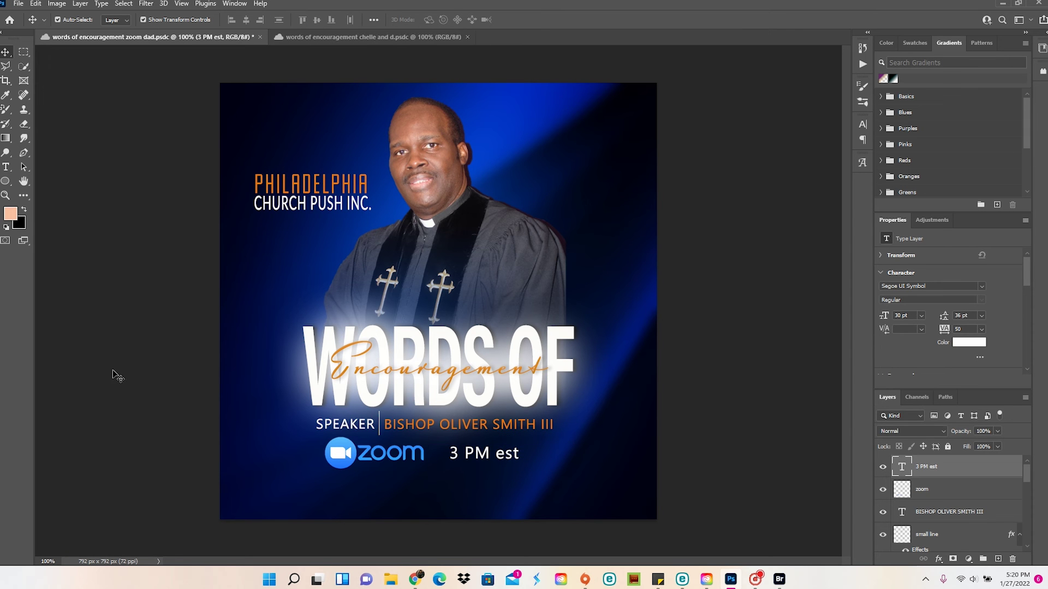
click(116, 376)
click(480, 453)
key(Left)
key(Left)
key(Left)
key(Left)
key(Left)
key(Left)
key(Left)
key(Left)
key(Left)
key(Left)
key(Left)
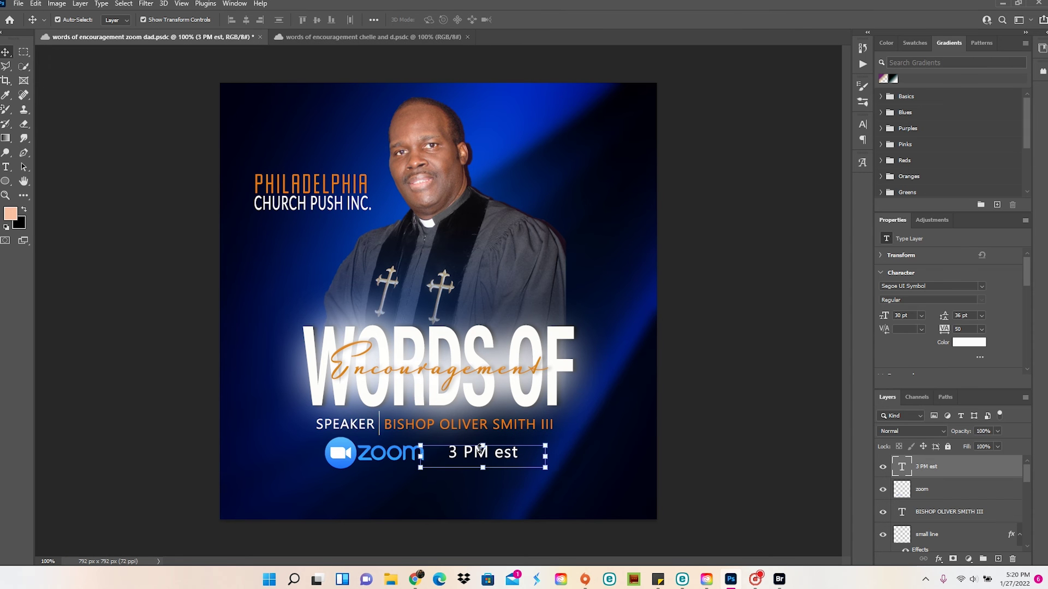
drag(337, 453, 347, 453)
Deselect the layers and save the flyer
click(175, 445)
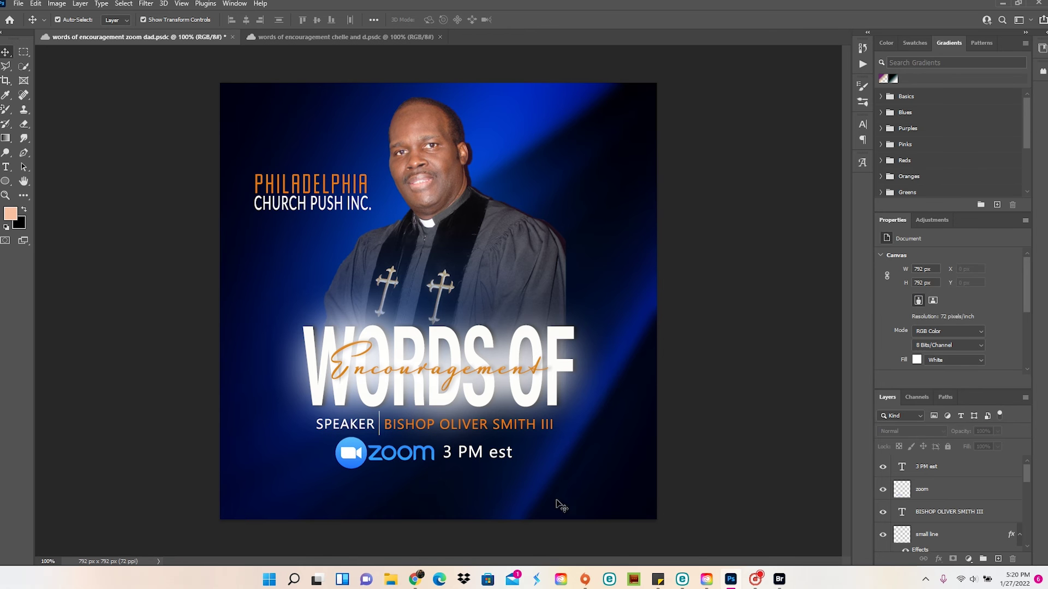
click(480, 456)
click(83, 391)
click(18, 4)
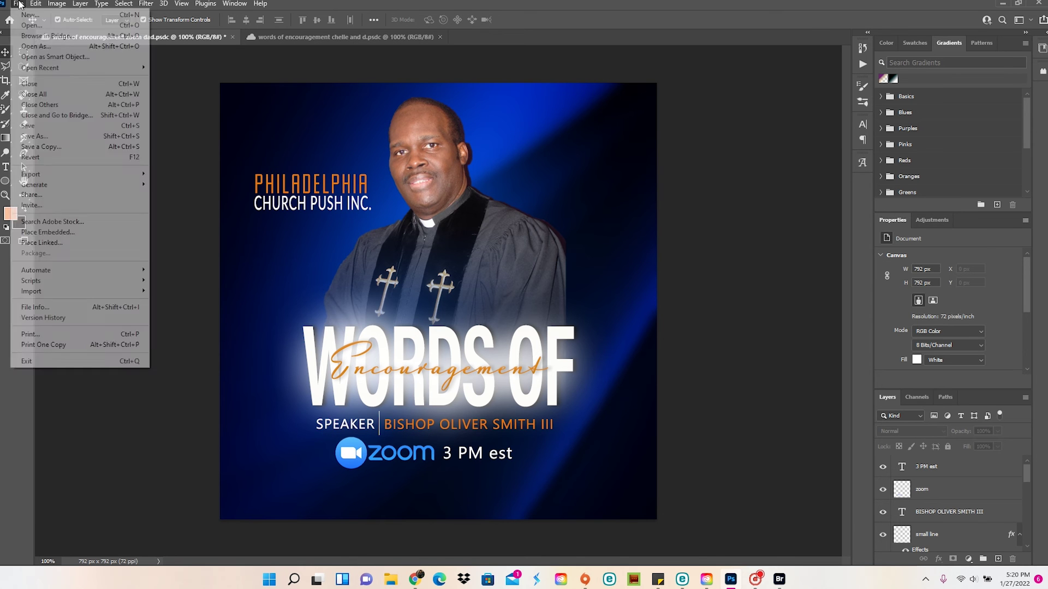
click(51, 128)
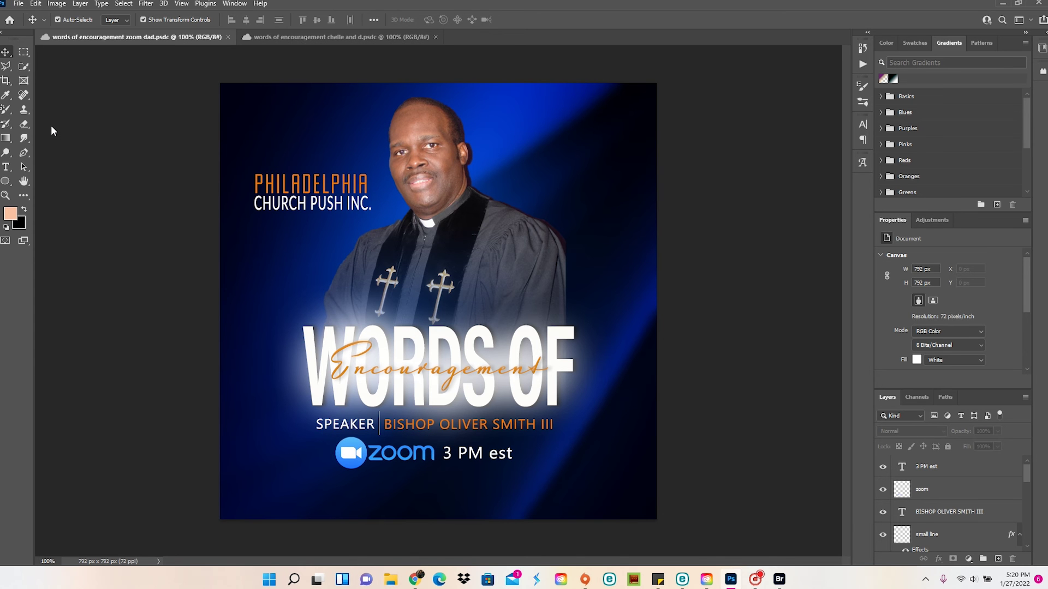
Bring in the giving icons and scale the Givelify group below the Zoom logo
click(18, 3)
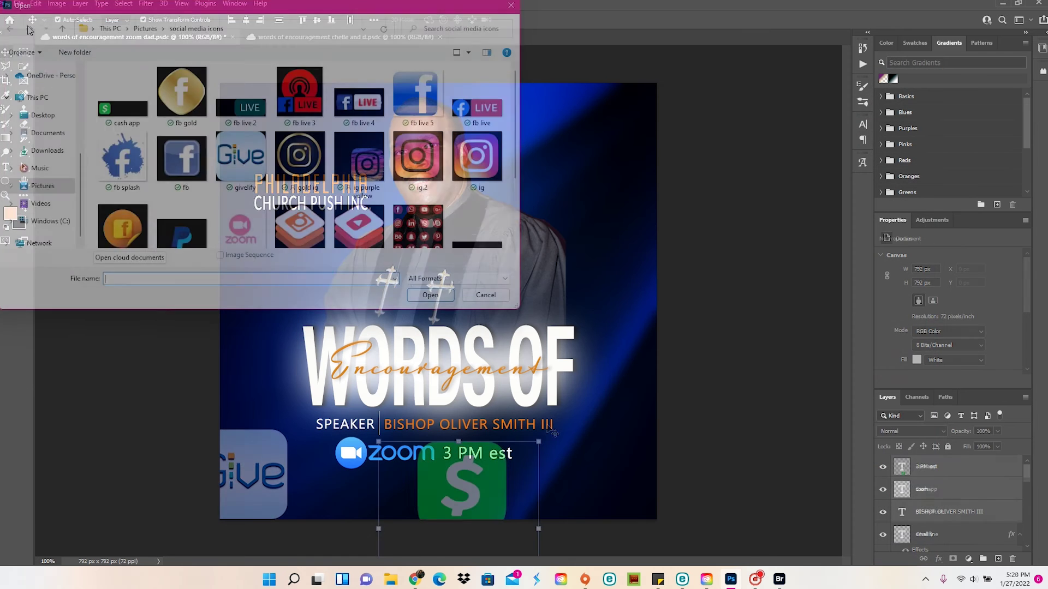
drag(420, 552, 467, 486)
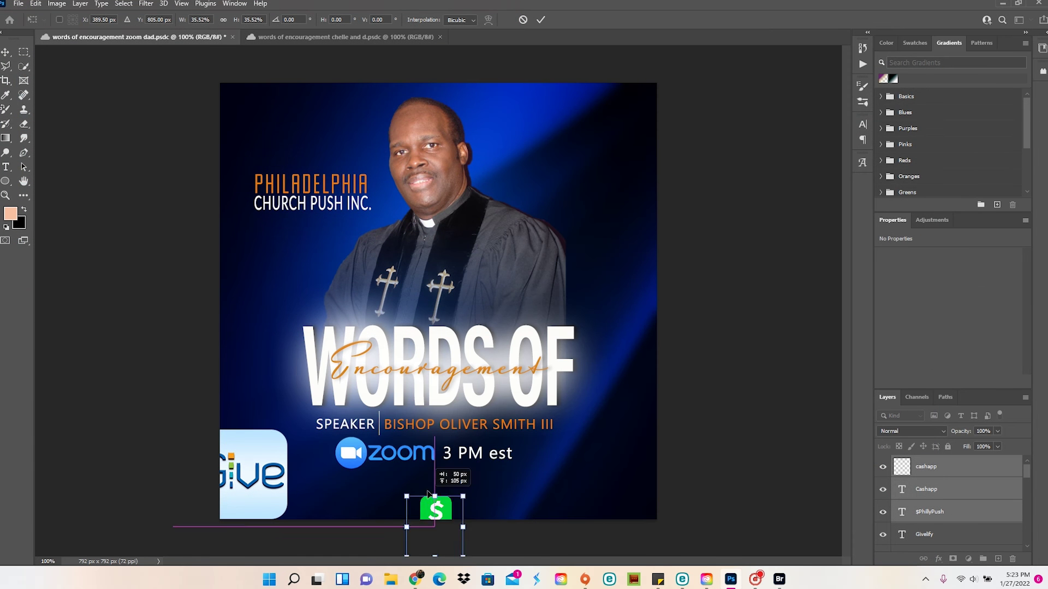
click(916, 537)
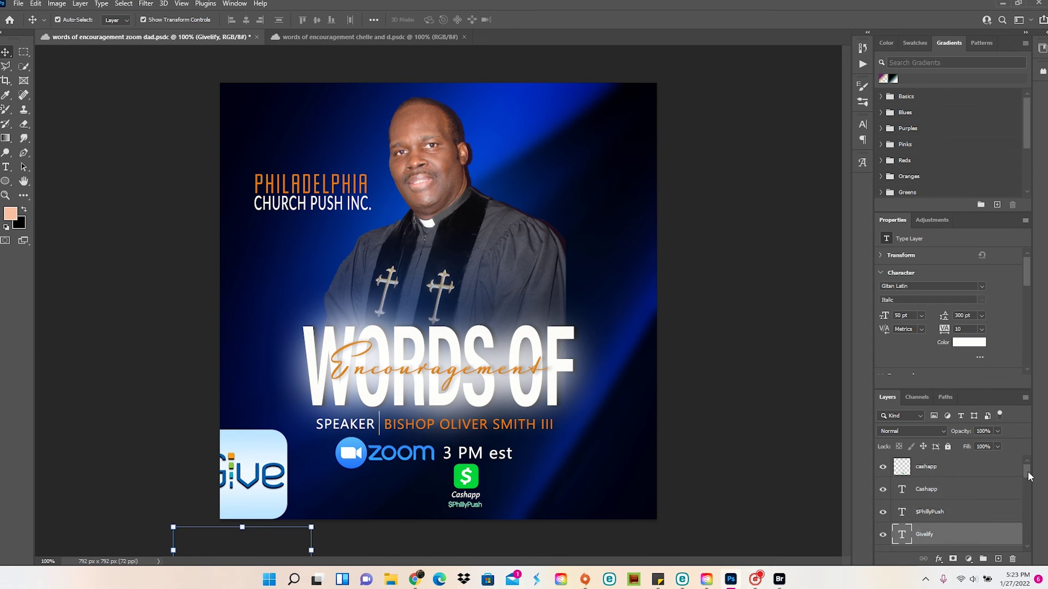
scroll(1029, 477, down, 3)
shift+click(939, 517)
key(ctrl+t)
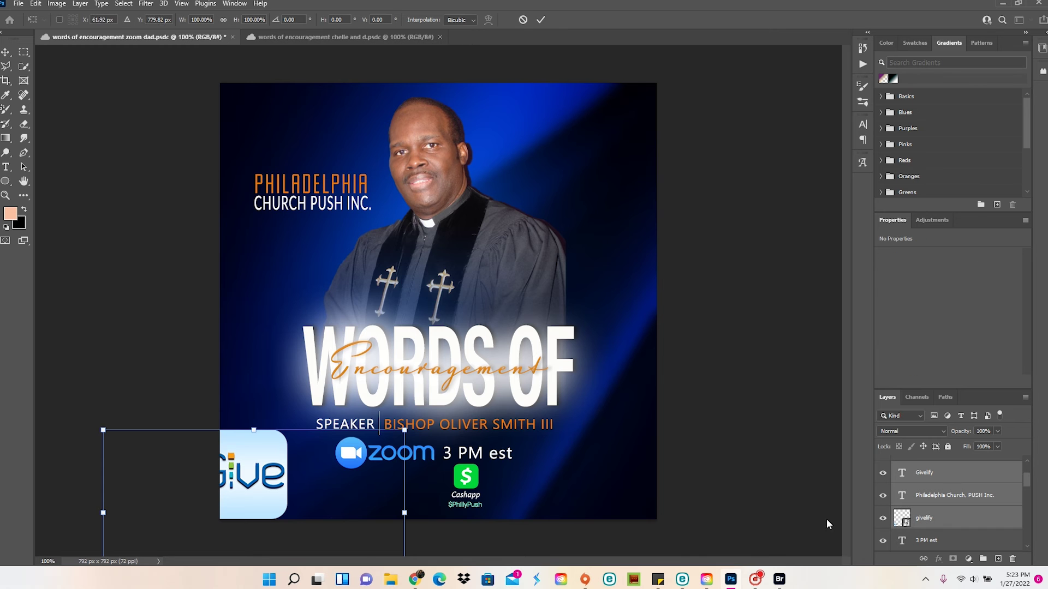
drag(328, 480, 477, 272)
drag(568, 223, 387, 479)
key(Down)
key(Down)
key(Down)
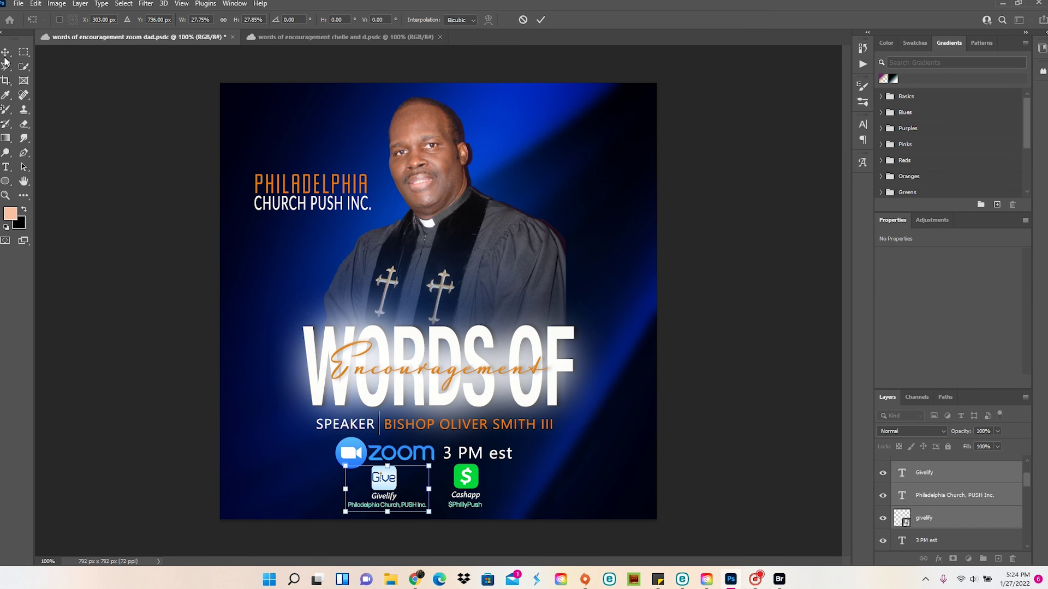
key(Return)
Move the Cashapp group right, under the 3 PM est time
click(464, 483)
key(ctrl+t)
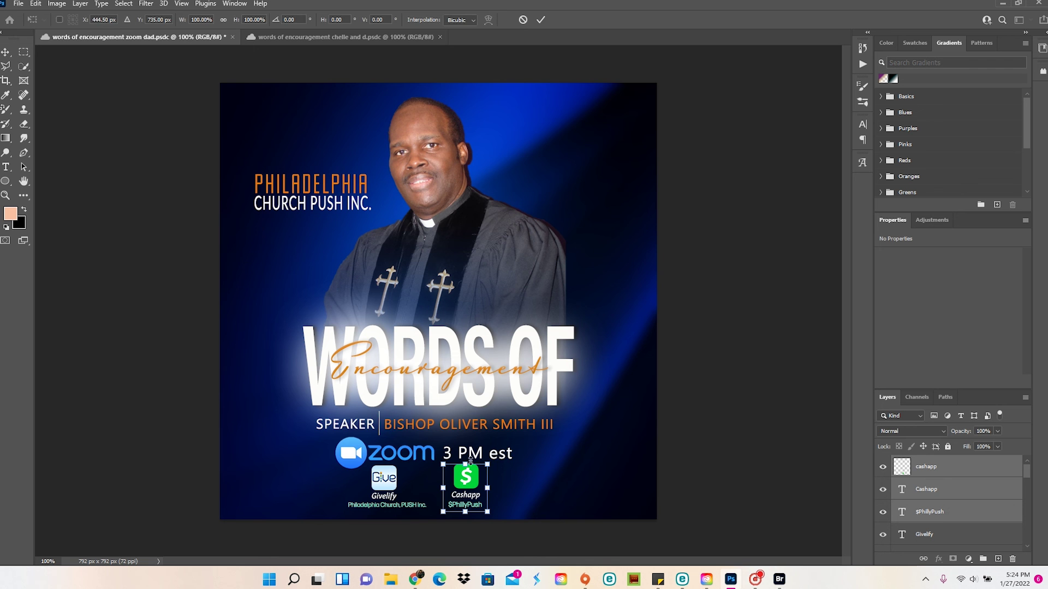
drag(470, 462, 494, 463)
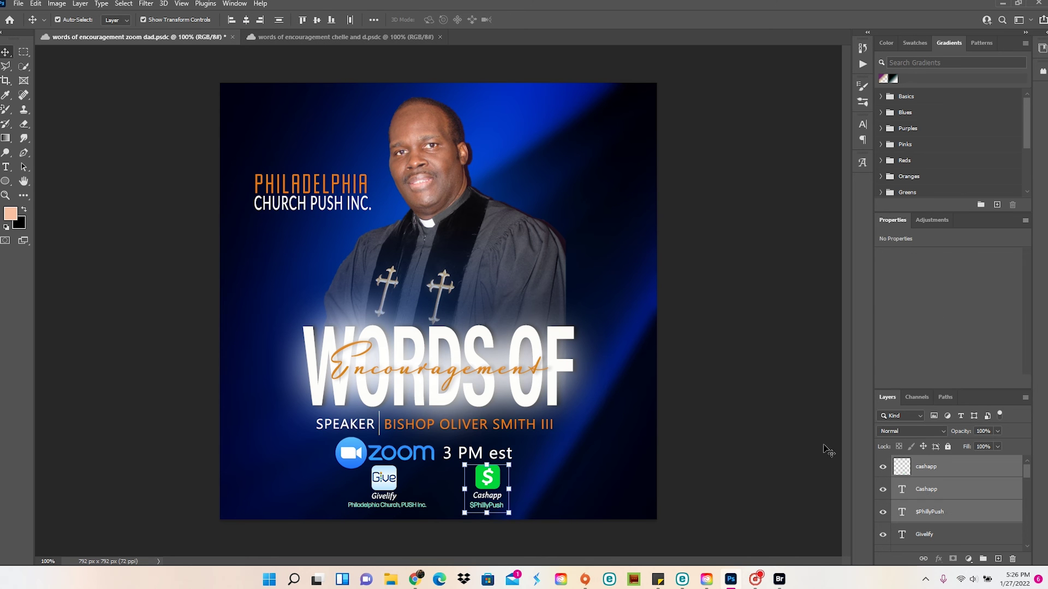
click(829, 453)
click(36, 3)
Save, then copy the Push seal into the flyer and scale it into the lower left
click(54, 129)
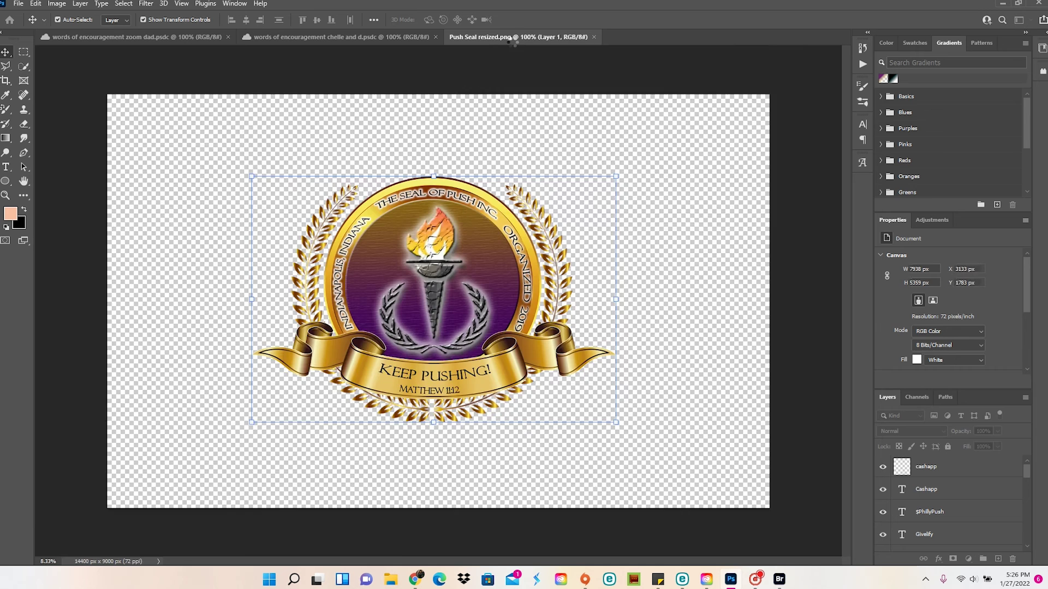
drag(510, 73, 576, 72)
drag(786, 266, 360, 301)
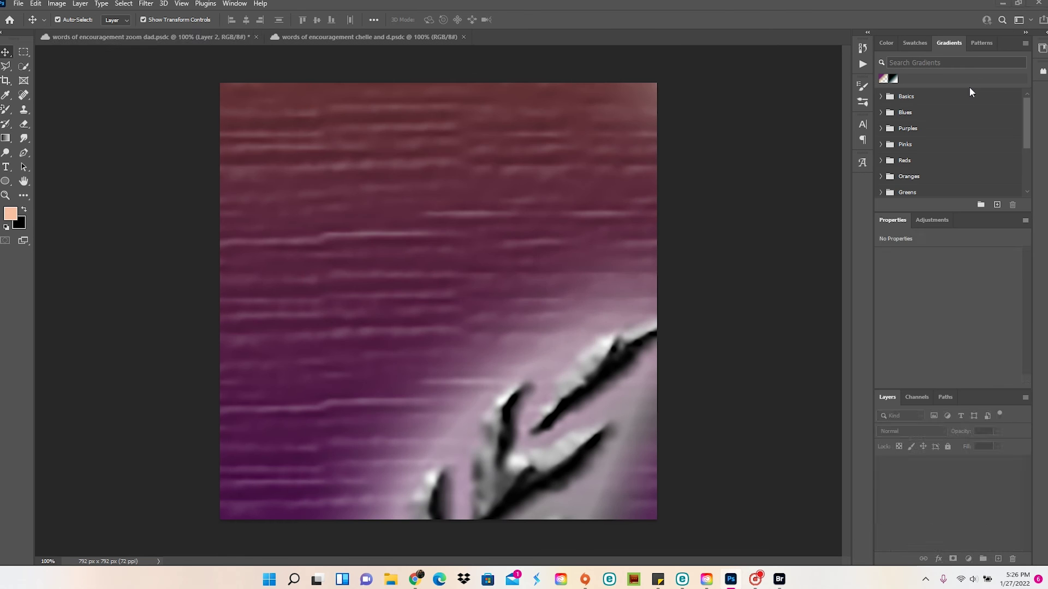
key(ctrl+t)
drag(584, 66, 589, 485)
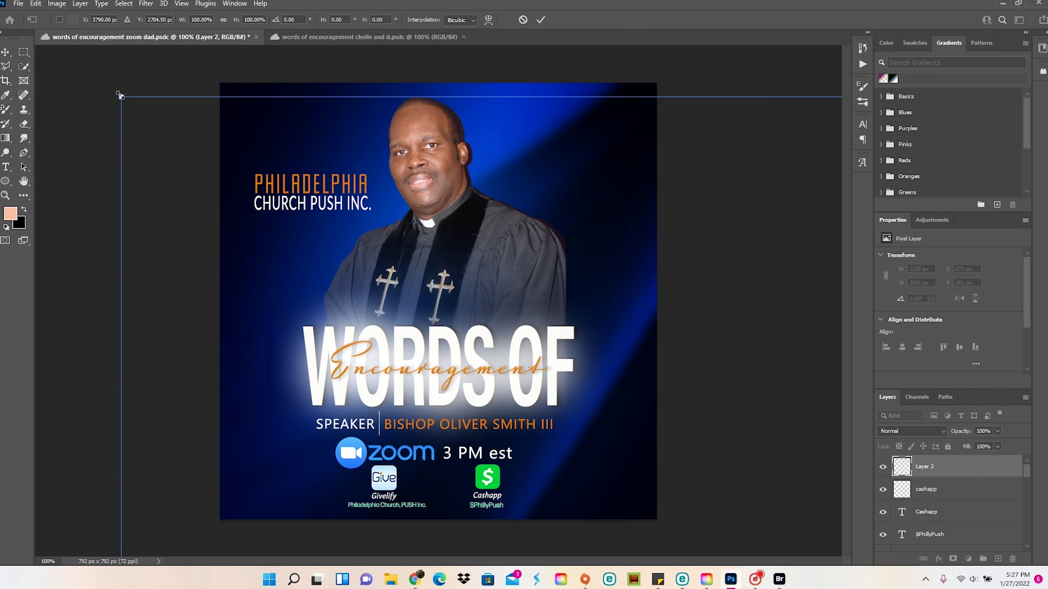
drag(121, 98, 741, 445)
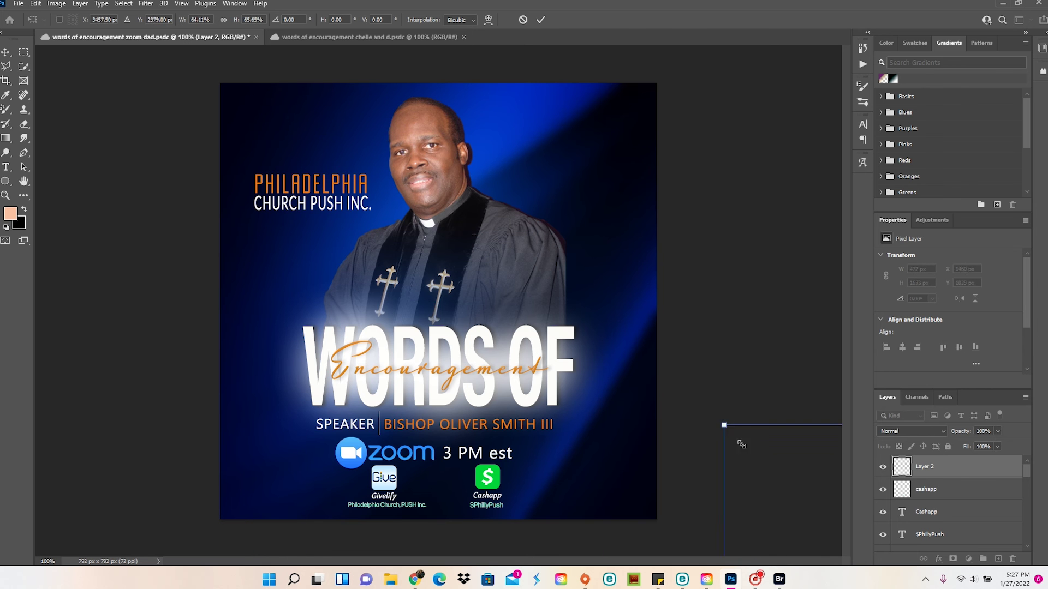
drag(282, 207, 337, 455)
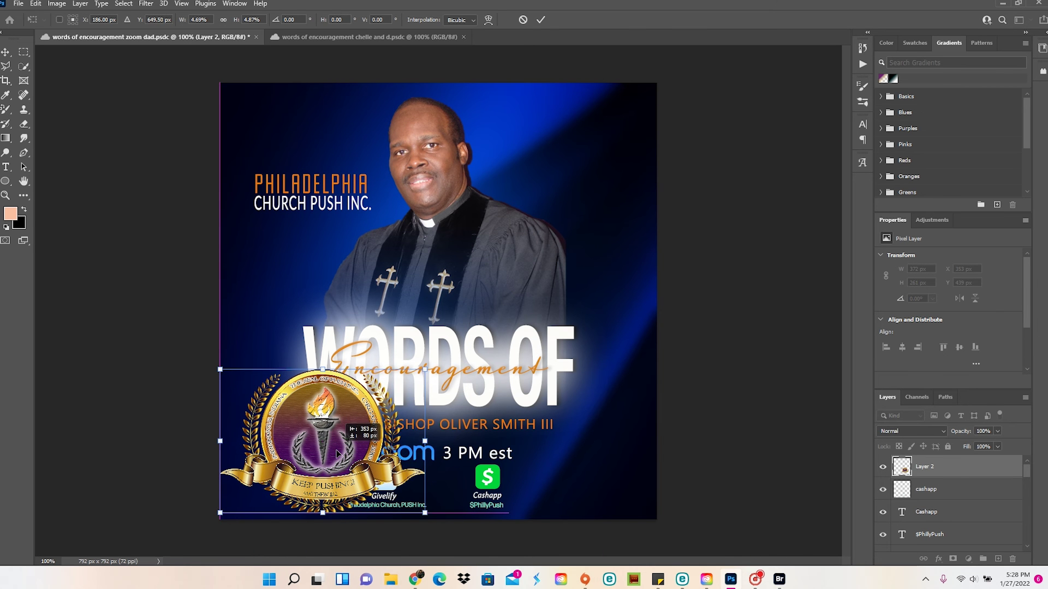
key(Return)
Rename the seal layer to logo and shrink the crest into the lower-left corner
double_click(928, 467)
text(logo)
key(Return)
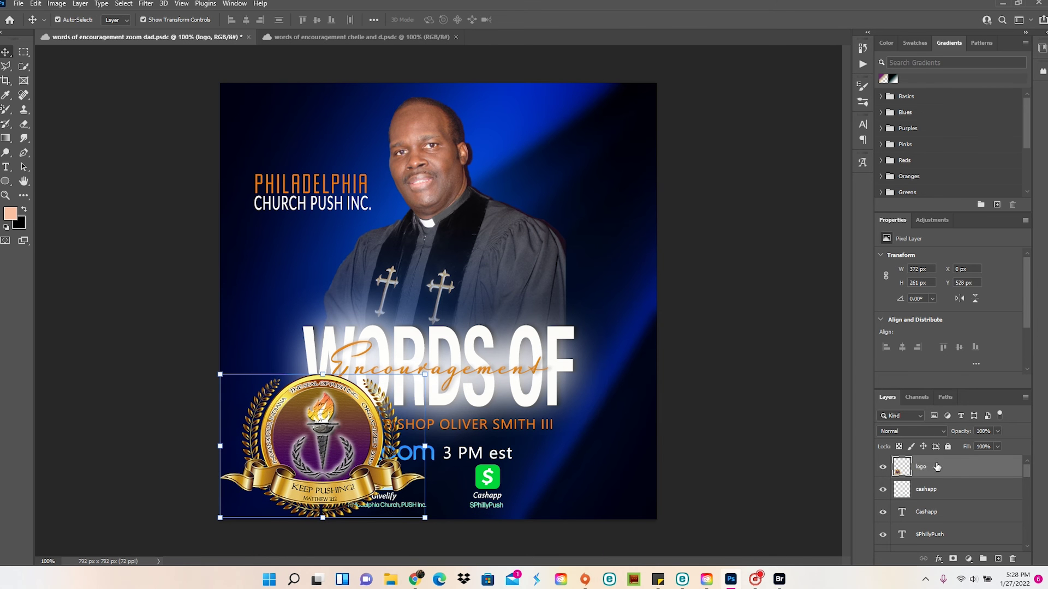
scroll(950, 513, down, 5)
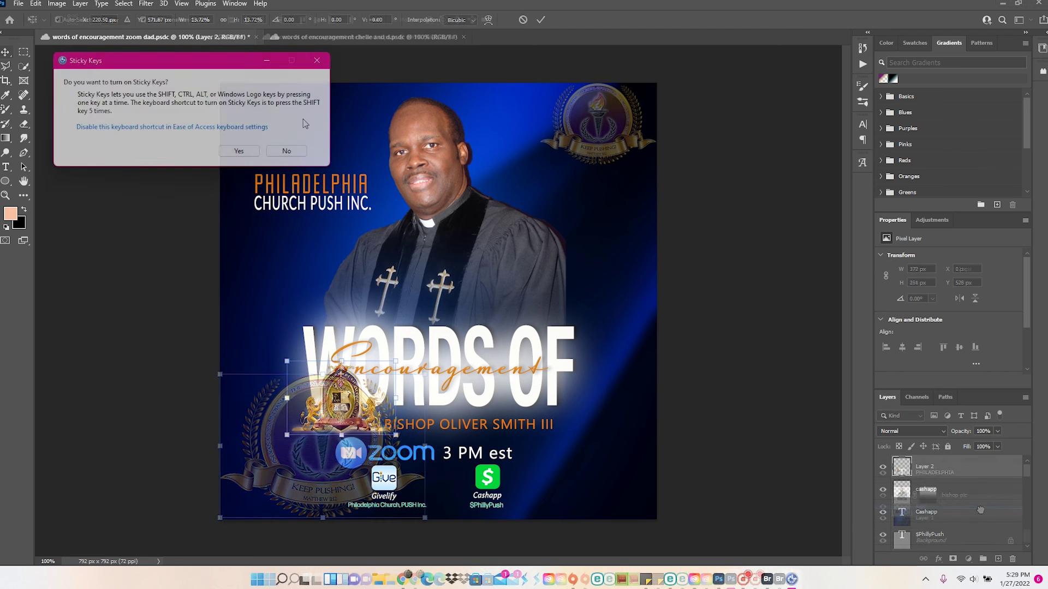
drag(340, 398, 261, 493)
key(Return)
Shrink the top-right seal logo and move it to the lower-right corner
click(598, 123)
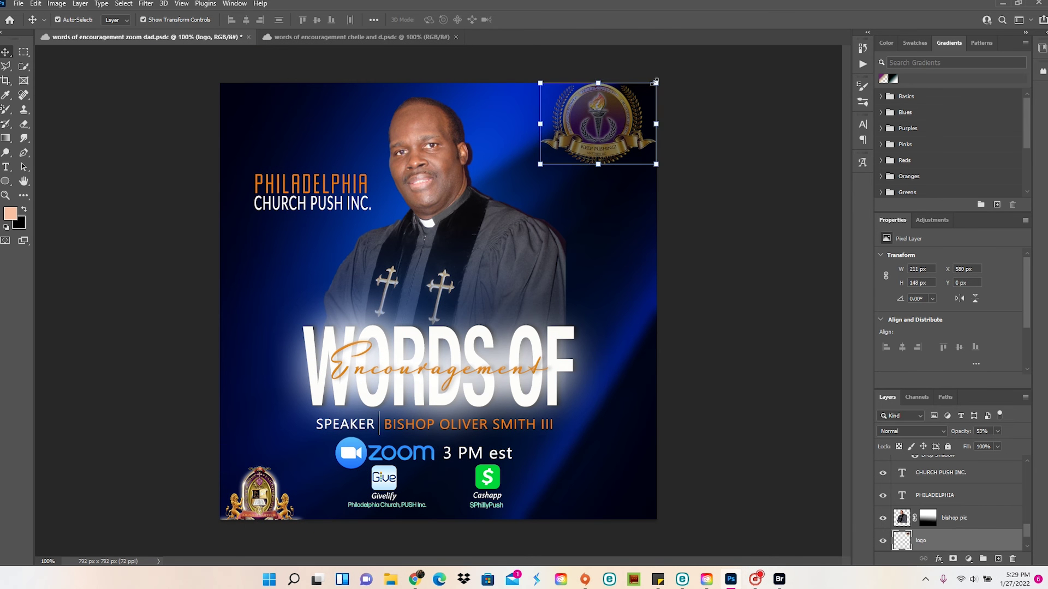
drag(656, 83, 615, 99)
drag(602, 138, 638, 485)
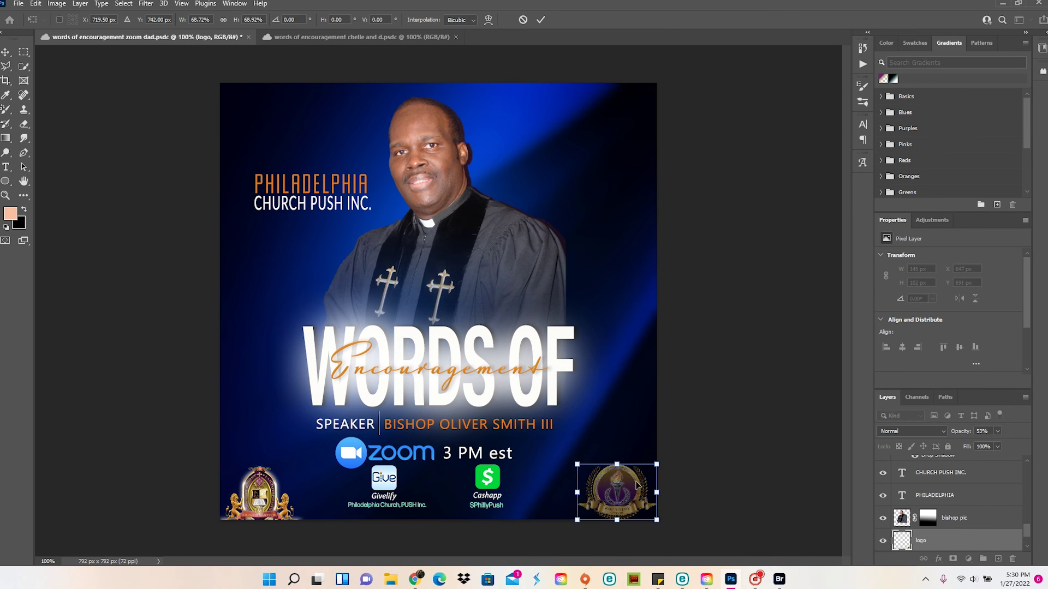
key(Return)
Close the logo's layer style and revert the flyer to its last saved state
right_click(928, 537)
click(928, 77)
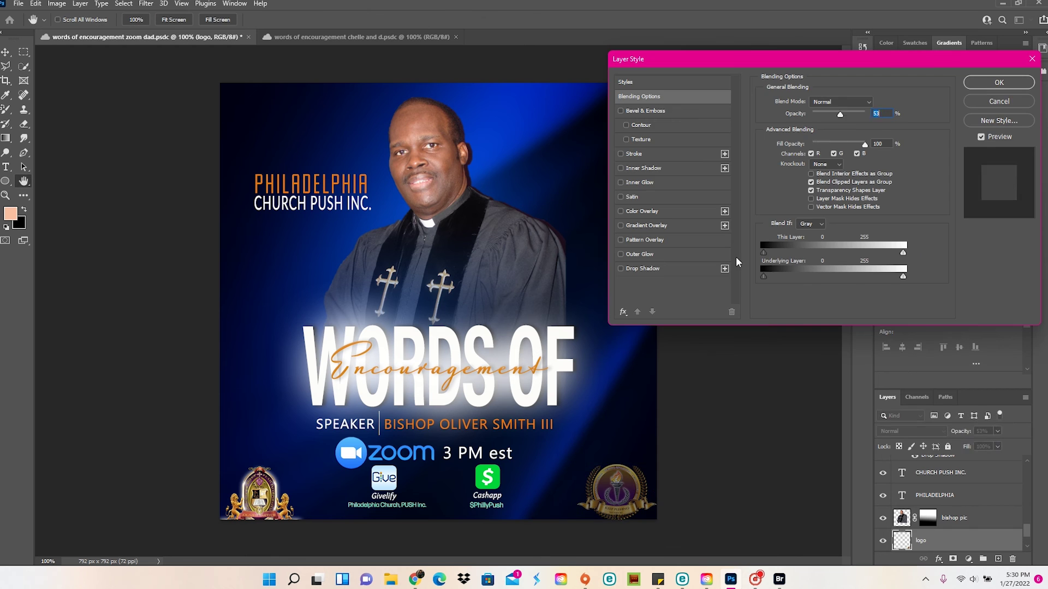
click(998, 101)
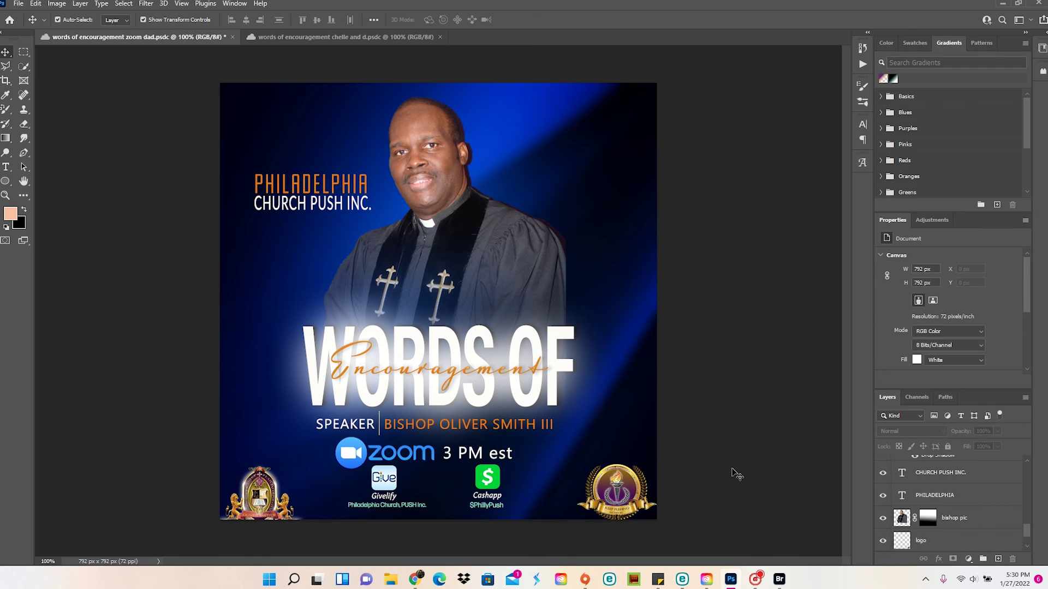
key(ctrl+t)
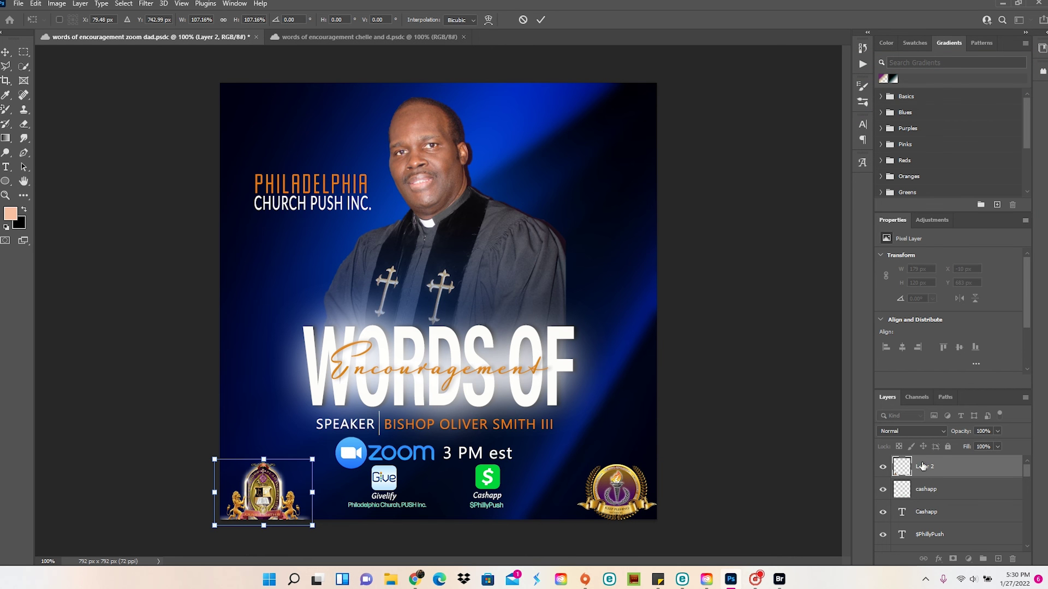
click(18, 3)
click(38, 123)
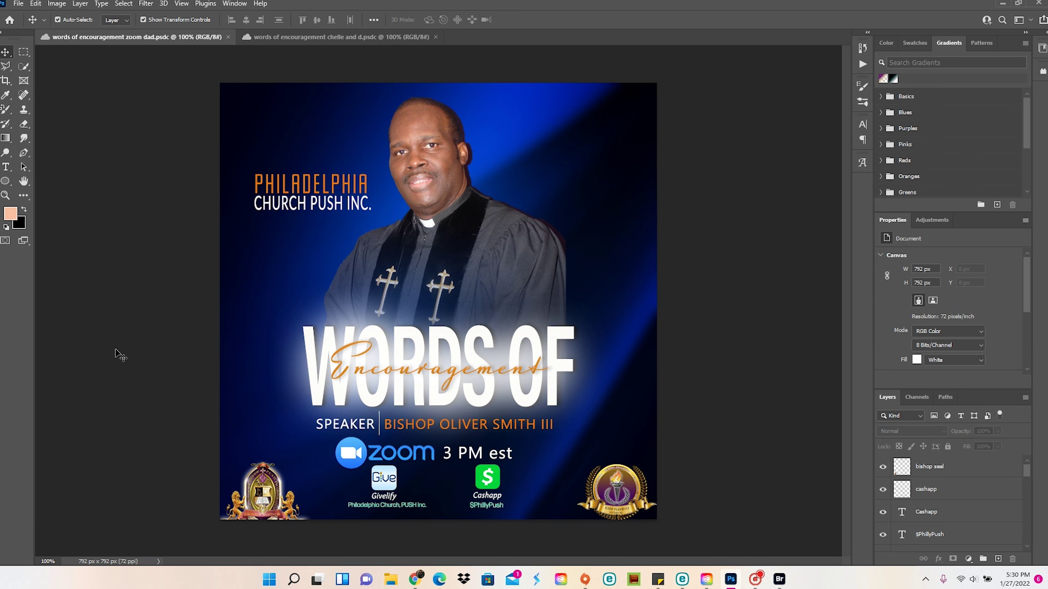
click(288, 197)
Duplicate the PHILADELPHIA layer, move it to the top right, and retype it as THE BEST IS
right_click(955, 541)
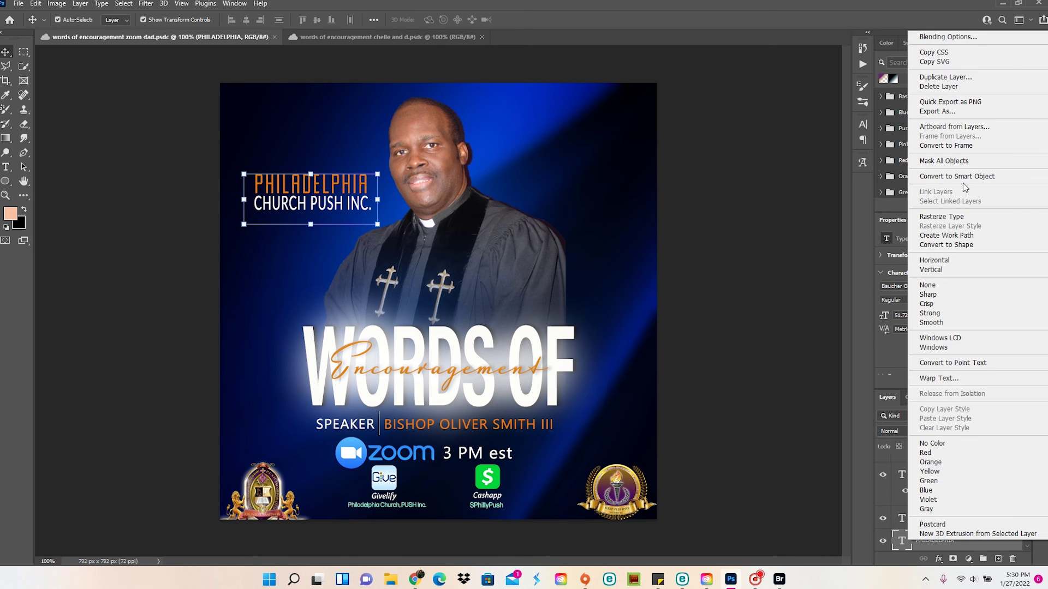
click(950, 77)
text(THE B)
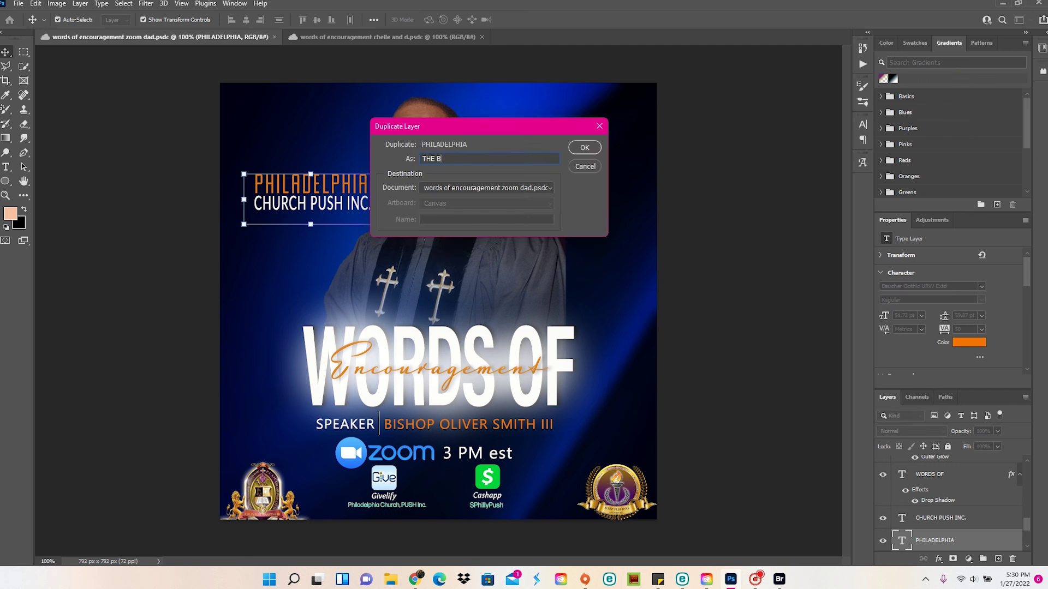
text(ESG)
key(Return)
drag(342, 199, 613, 196)
key(t)
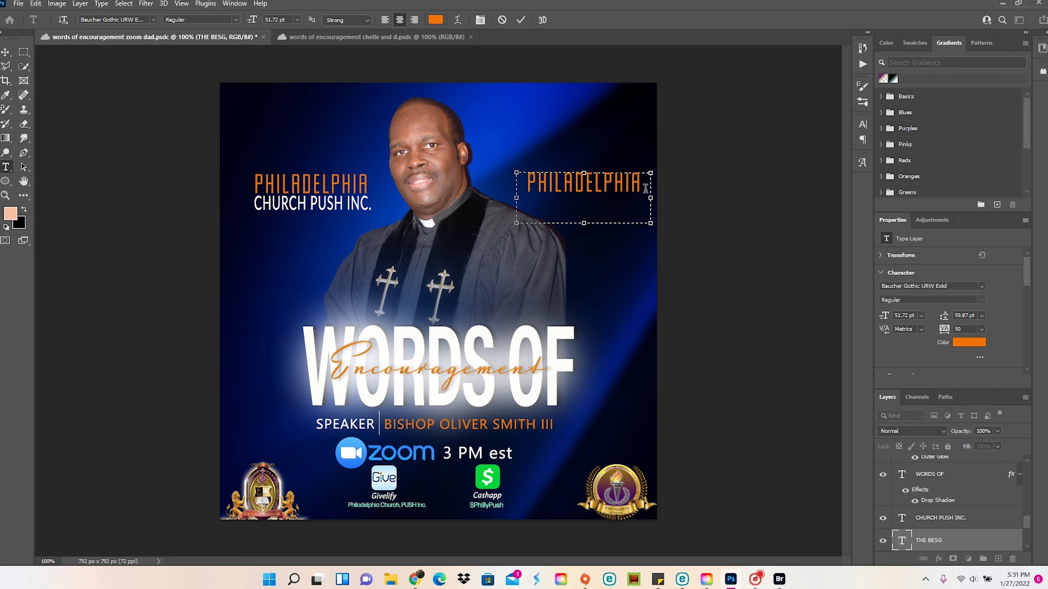
key(ctrl+a)
text(THE BEST)
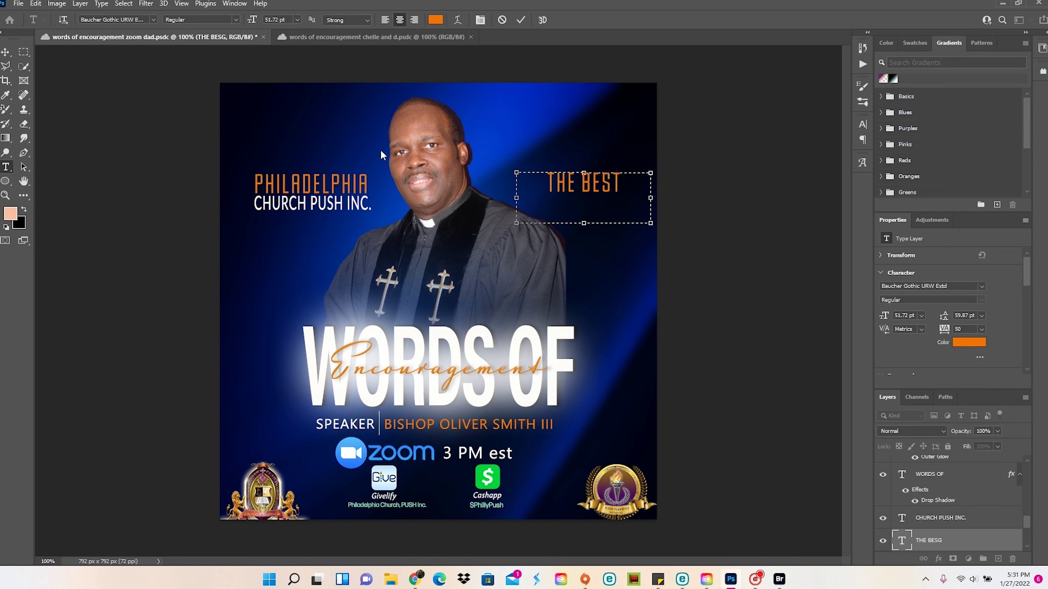
text( IS)
click(6, 52)
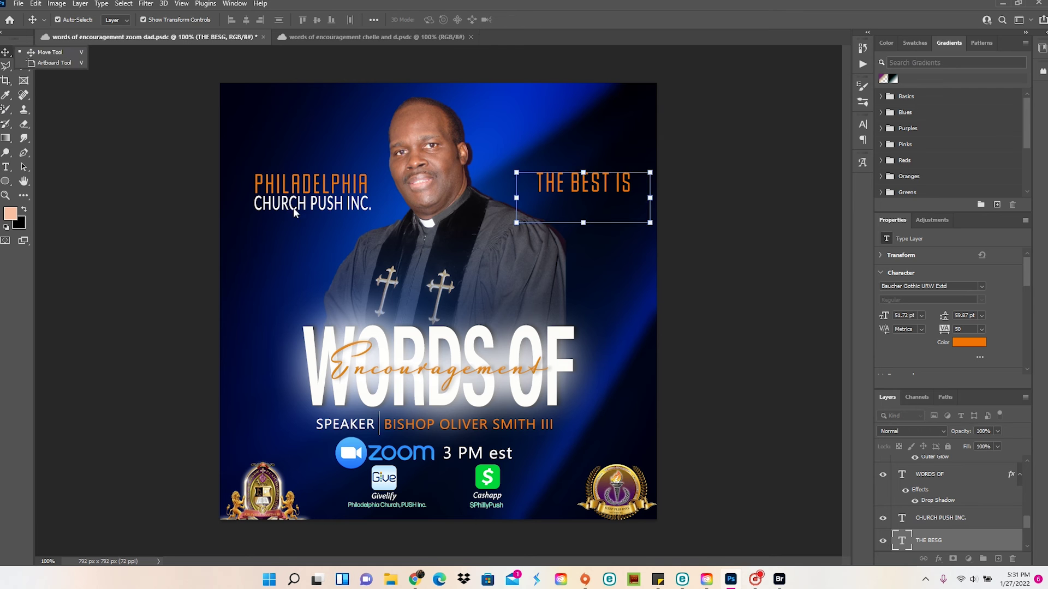
Duplicate the CHURCH PUSH INC. layer as 'yet to come' and move it under THE BEST IS
right_click(955, 526)
click(945, 58)
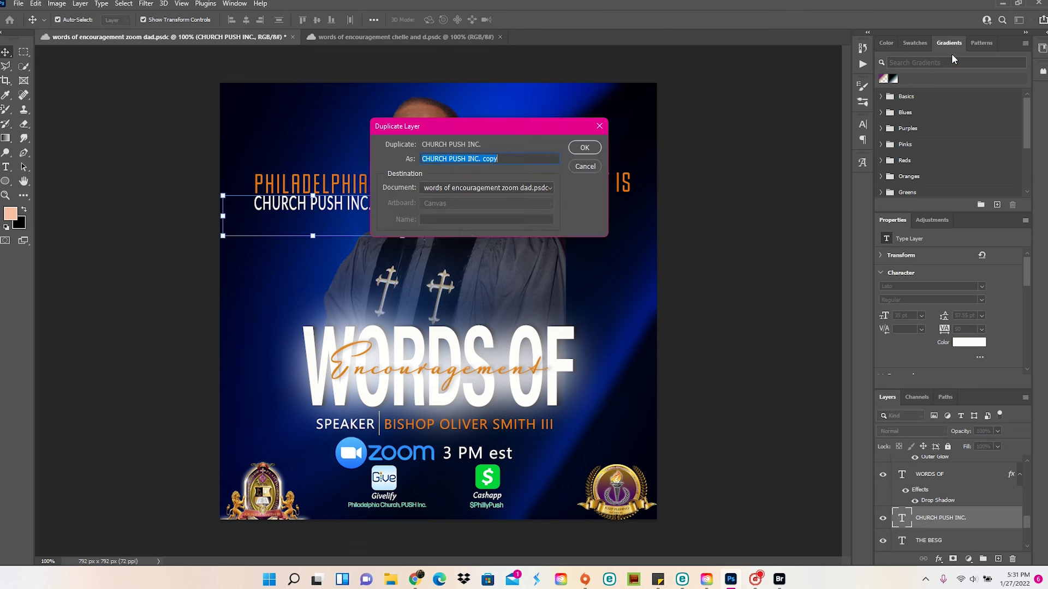
text(yet to come)
key(Return)
key(ctrl+t)
drag(324, 210, 626, 217)
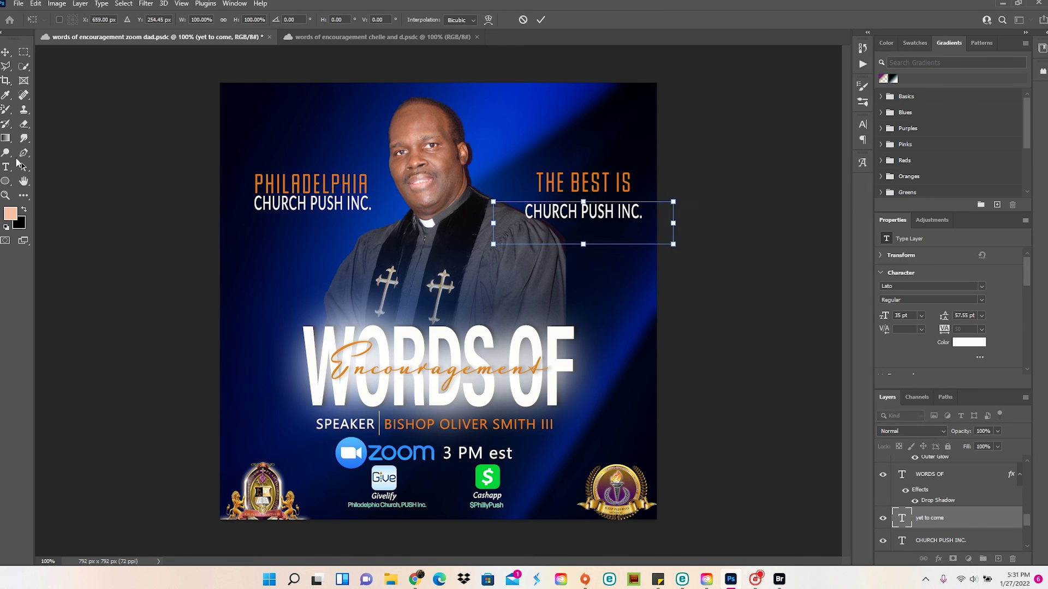
key(Return)
Retype the copy as YET TO COME, narrow its box, and nudge it left
key(t)
click(566, 224)
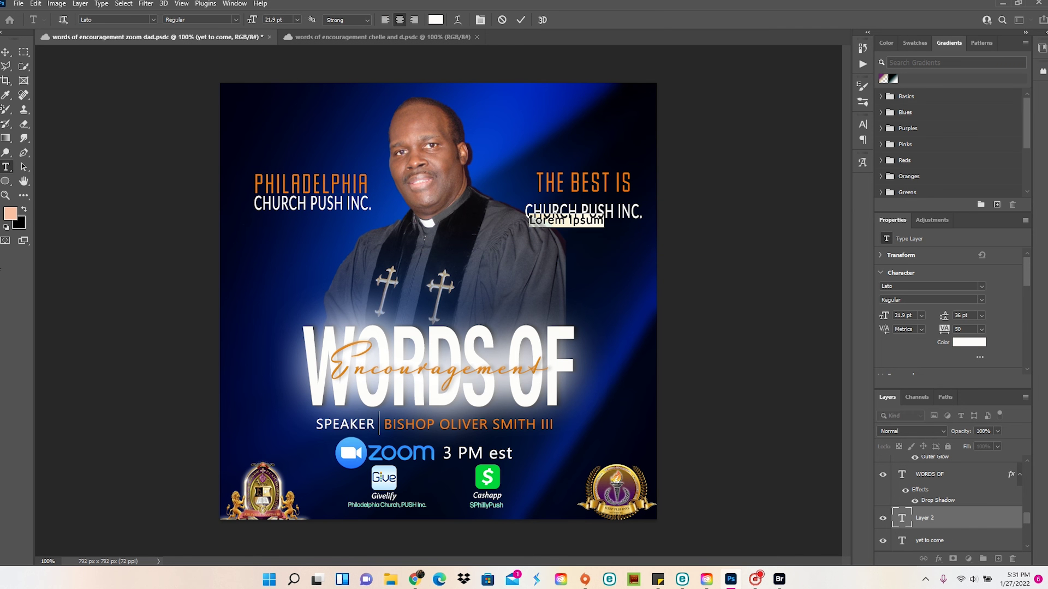
click(4, 58)
click(6, 167)
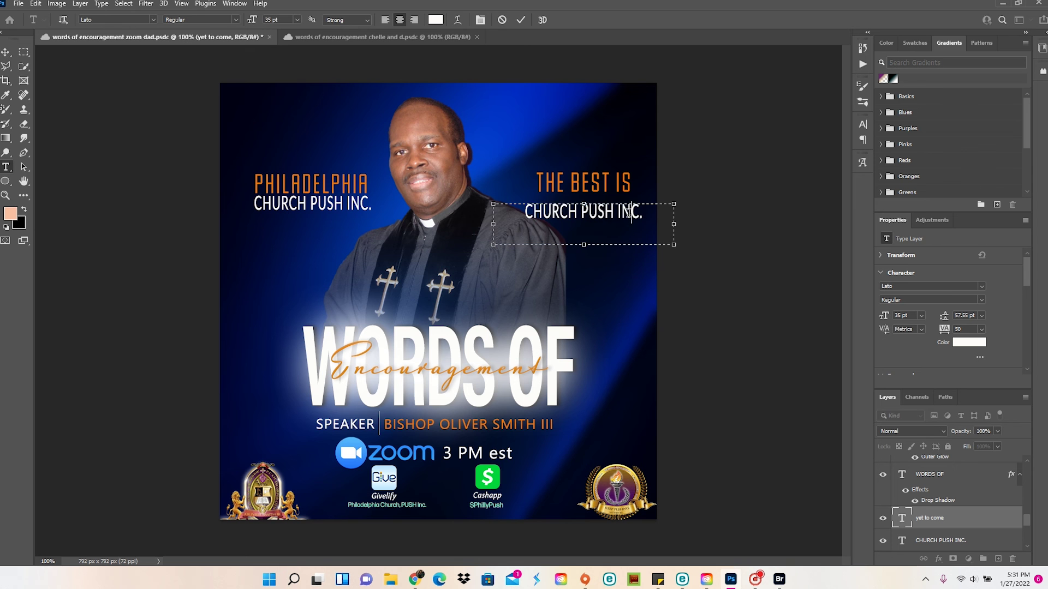
triple_click(628, 213)
text(YET TO COME)
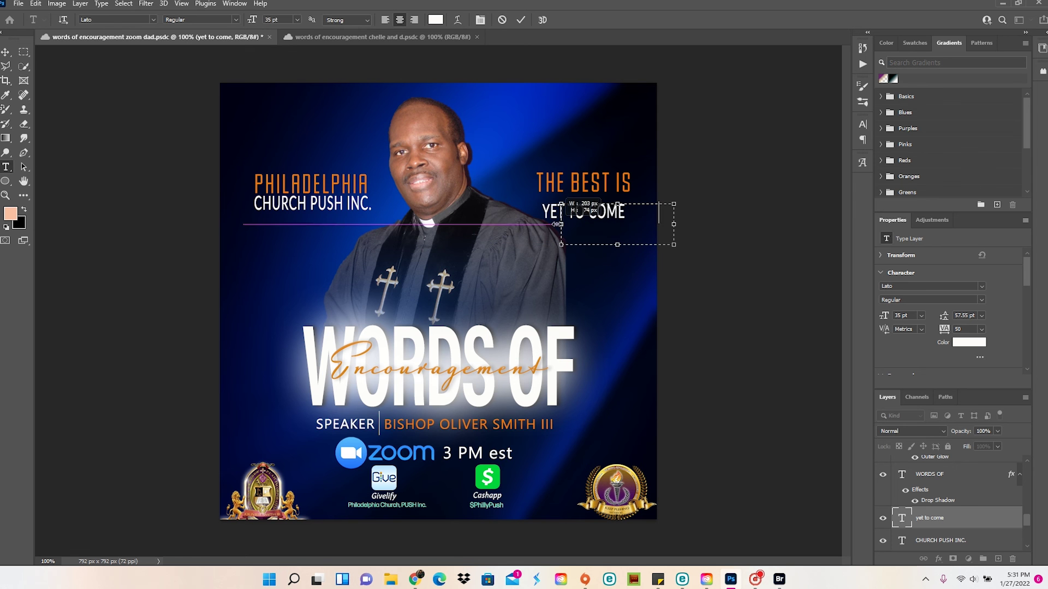
drag(493, 224, 637, 214)
click(4, 52)
key(Left)
key(Left)
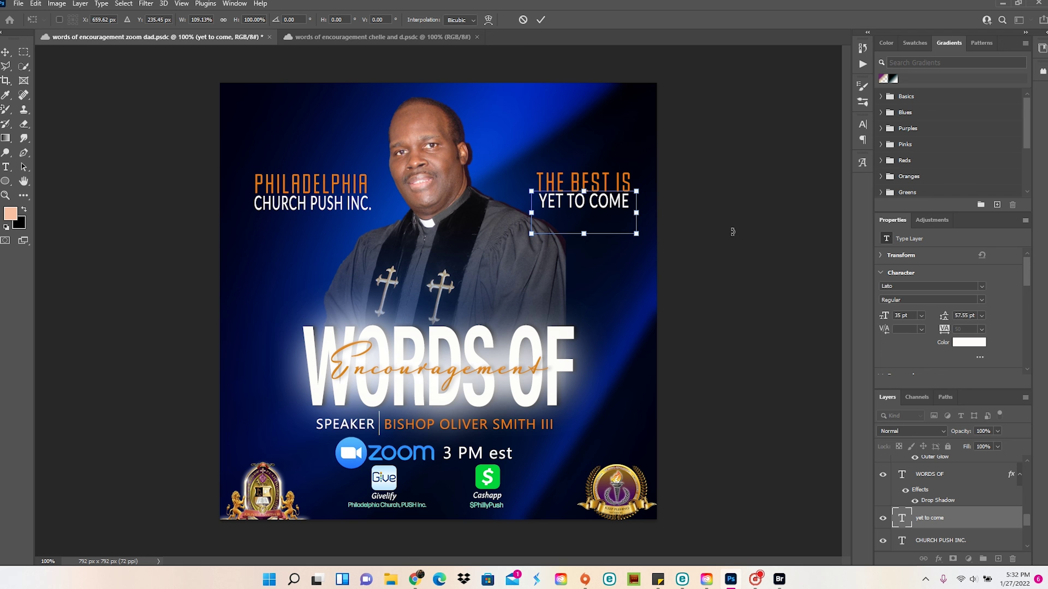
click(106, 138)
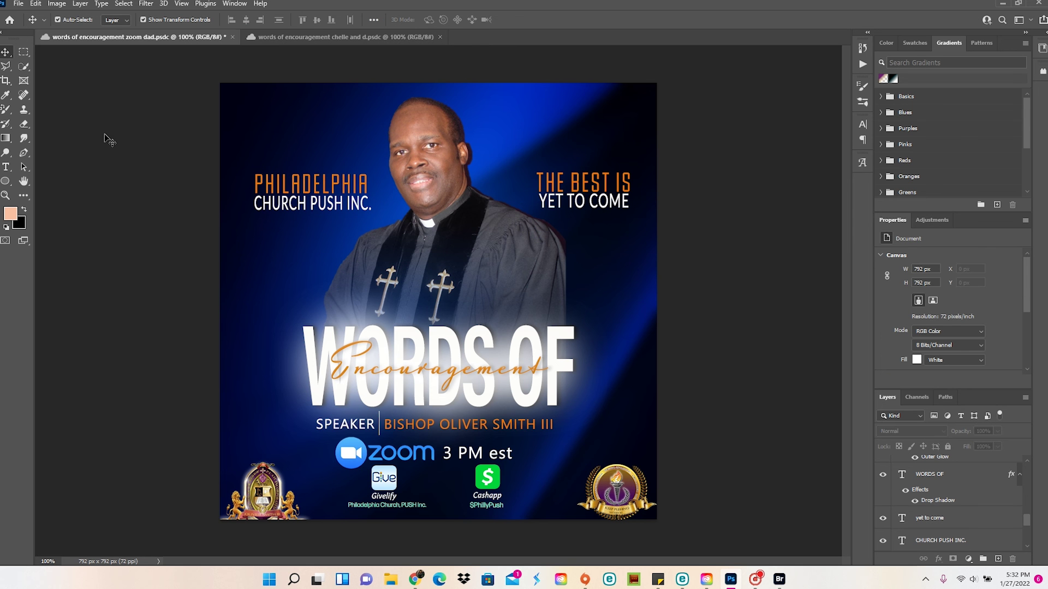
Shrink the Facebook logo and place it just below the flyer
click(1015, 525)
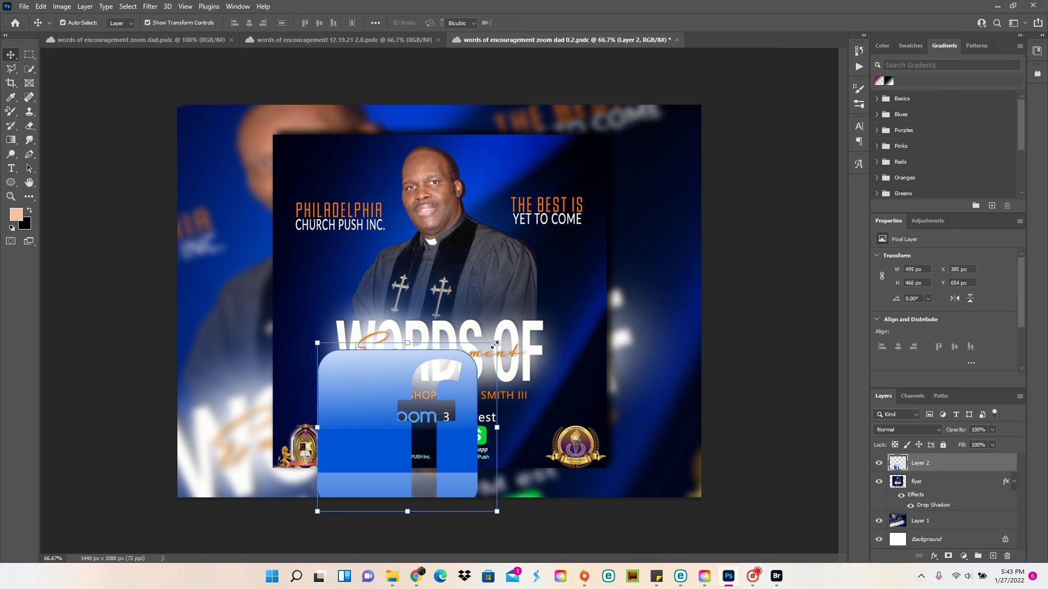
drag(497, 343, 347, 473)
key(Return)
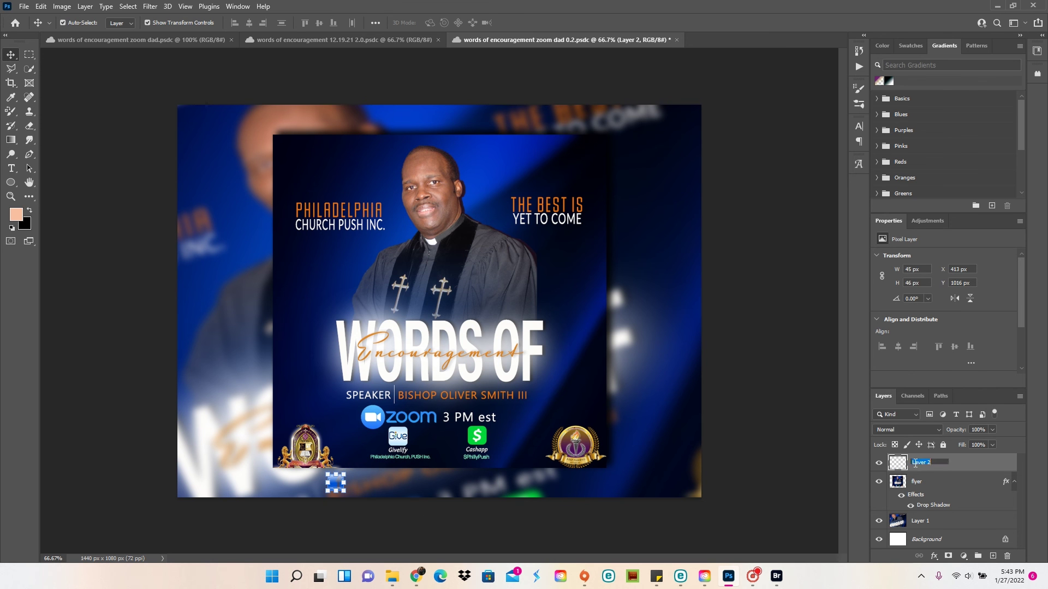
Give the fb logo layer a white Color Overlay
right_click(915, 465)
click(818, 103)
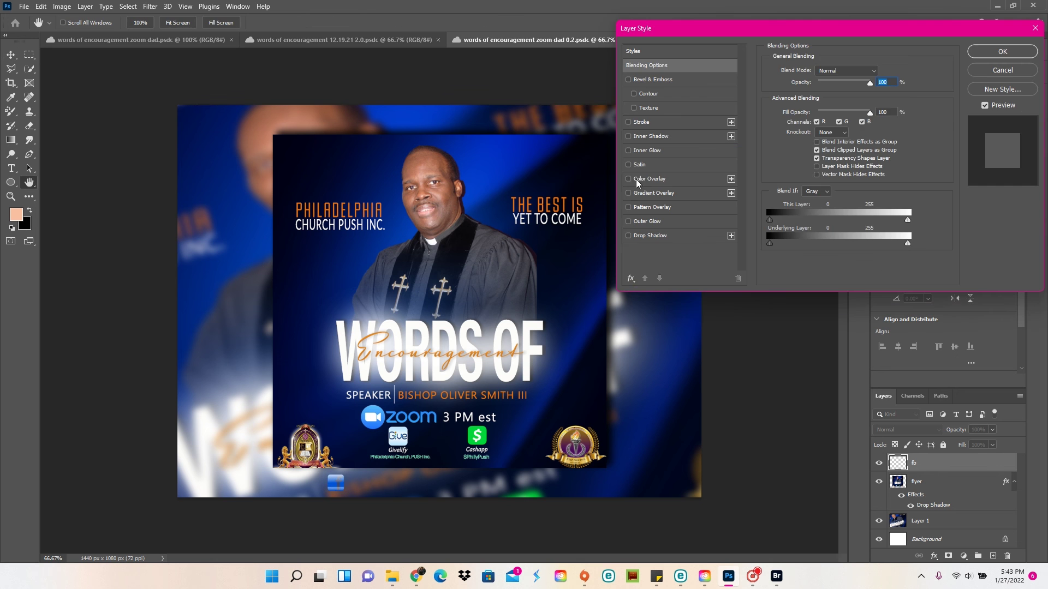
click(640, 179)
click(997, 53)
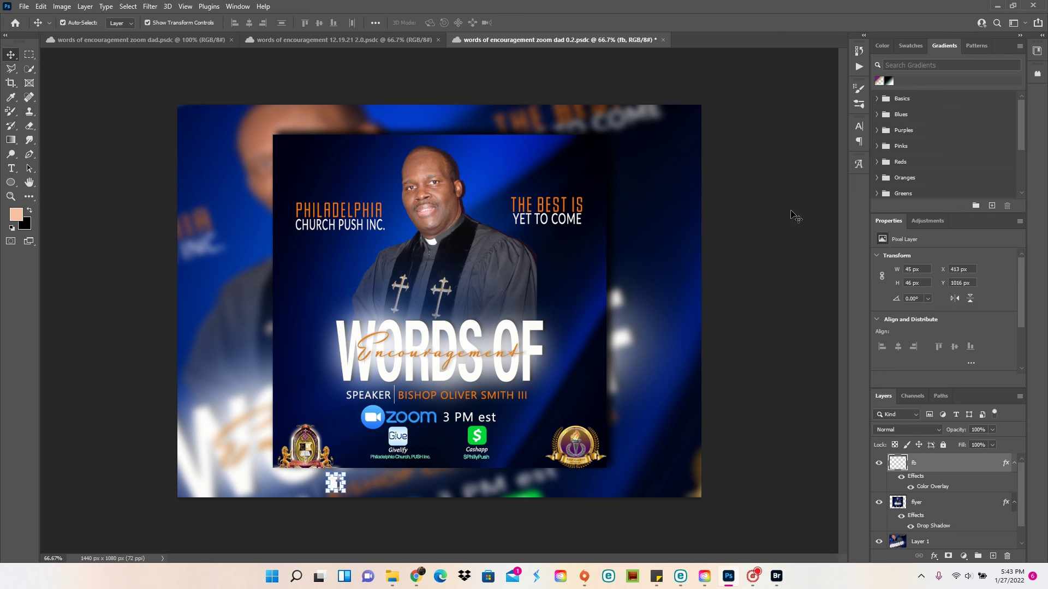
Create the Facebook handle text box beside the fb logo, set in Lato
key(t)
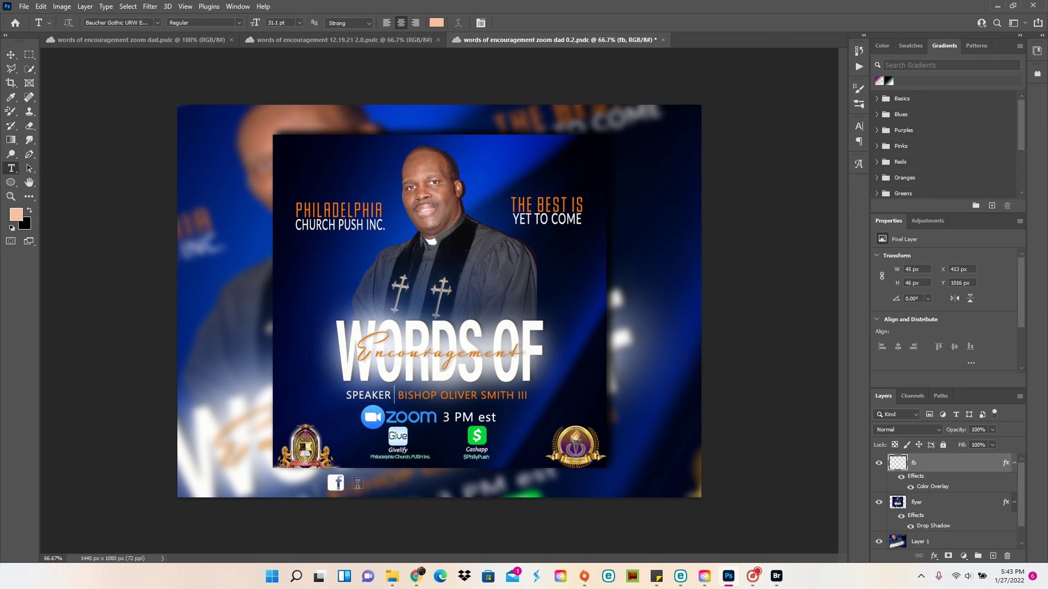
drag(355, 475, 596, 491)
key(BackSpace)
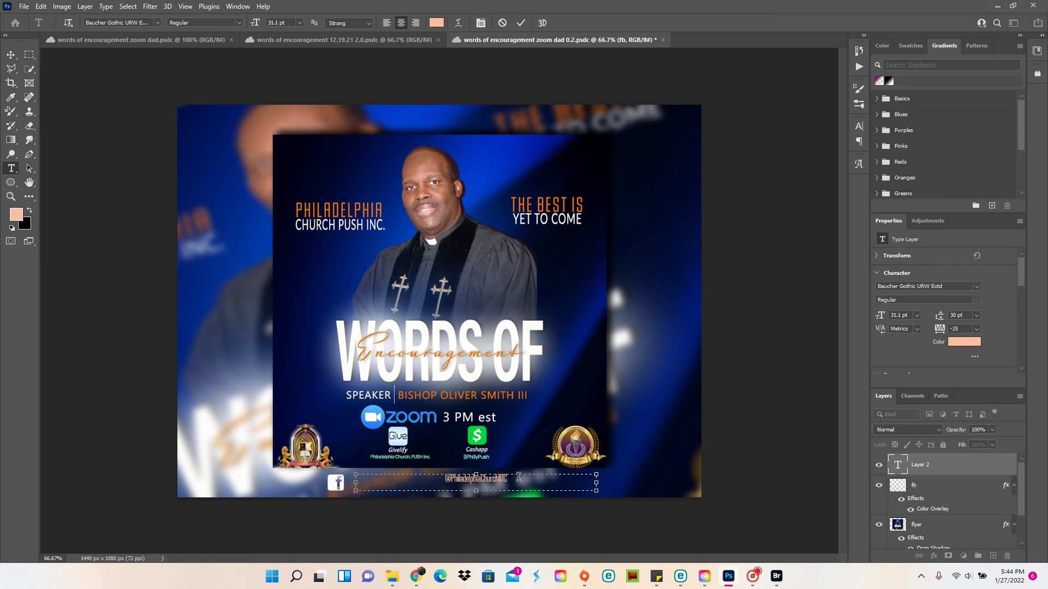
key(ctrl+a)
click(158, 23)
click(202, 75)
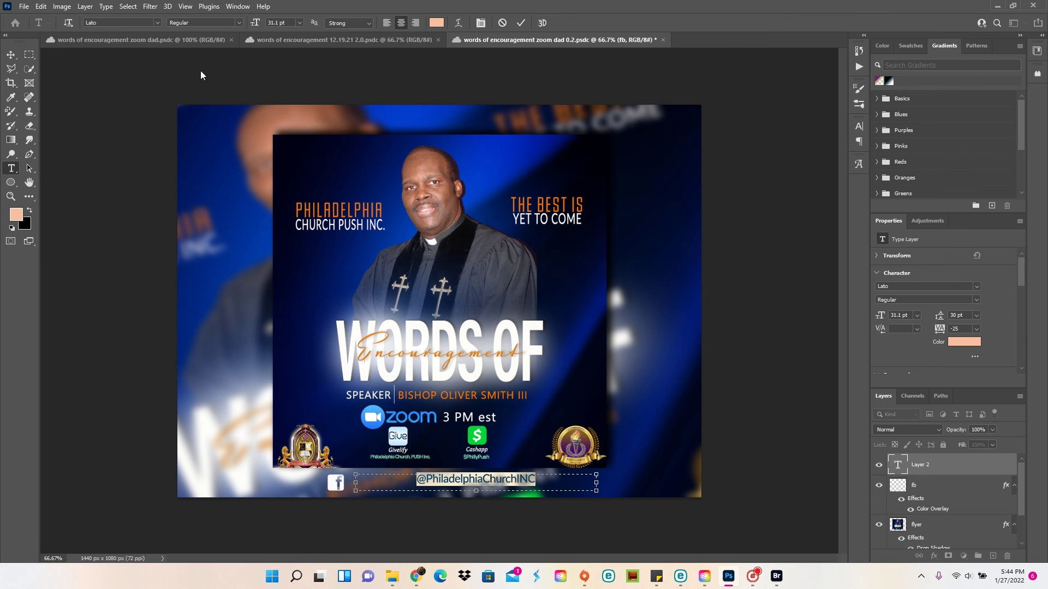
Make the handle text white and correct the ending of the handle
click(436, 22)
click(647, 76)
click(884, 96)
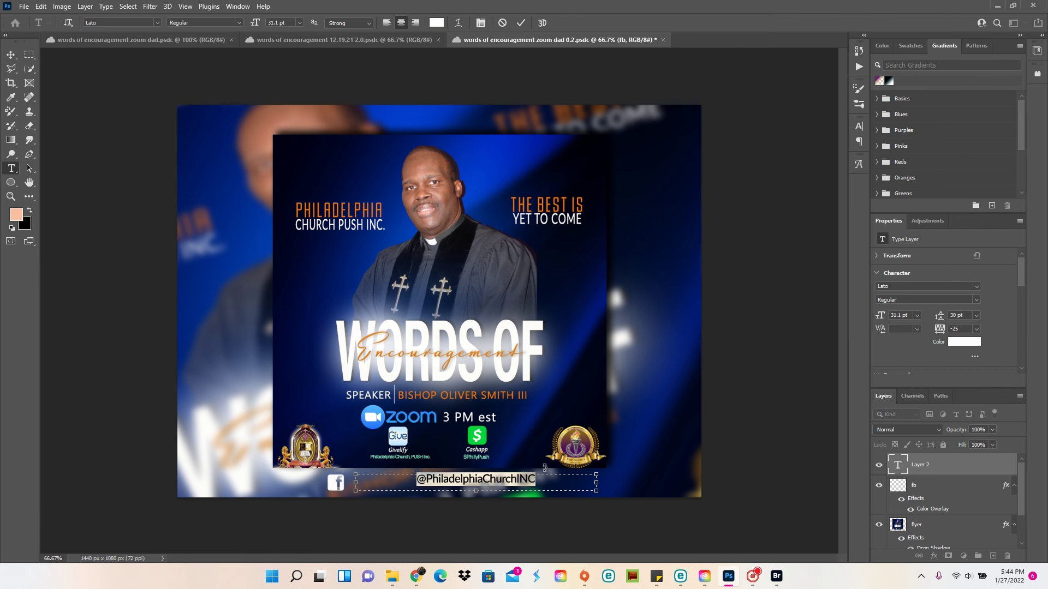
click(545, 479)
key(BackSpace)
key(BackSpace)
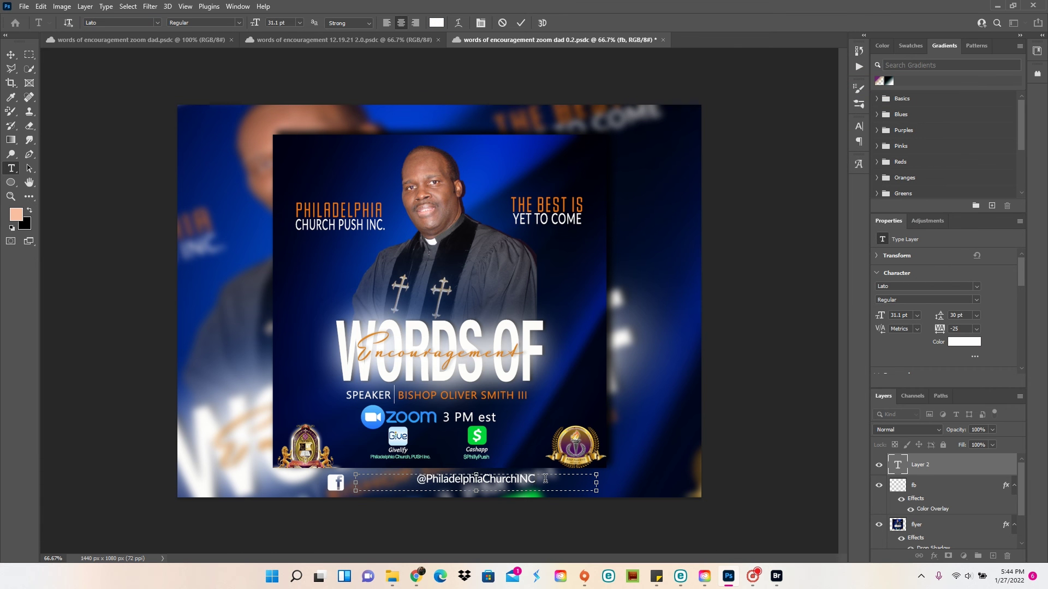
key(BackSpace)
key(BackSpace)
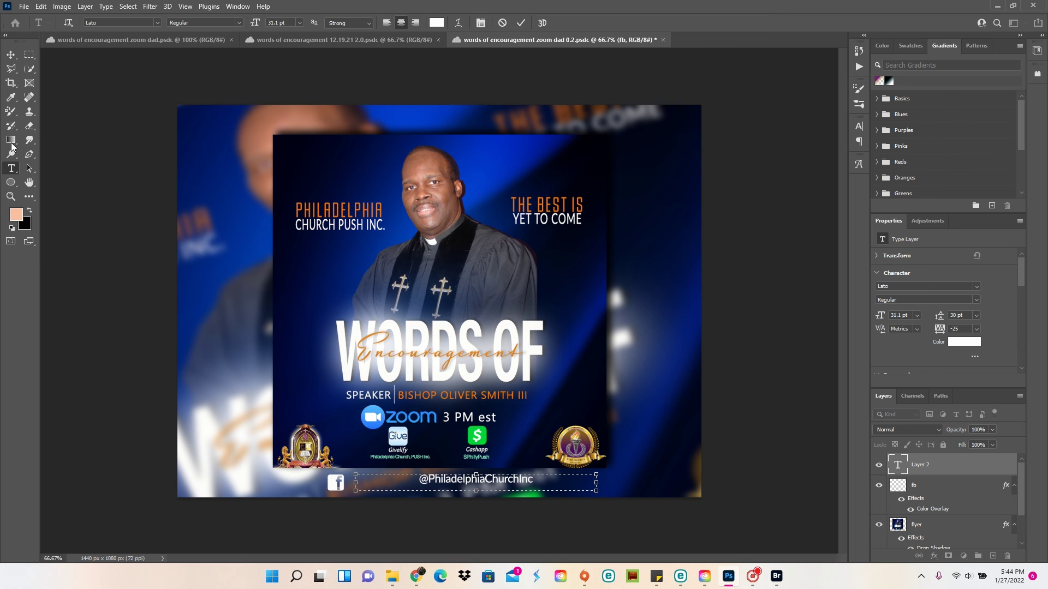
click(11, 55)
Place the handle next to the fb logo and centre both under the flyer
key(ctrl+t)
drag(473, 488, 403, 493)
key(Right)
key(Right)
key(Right)
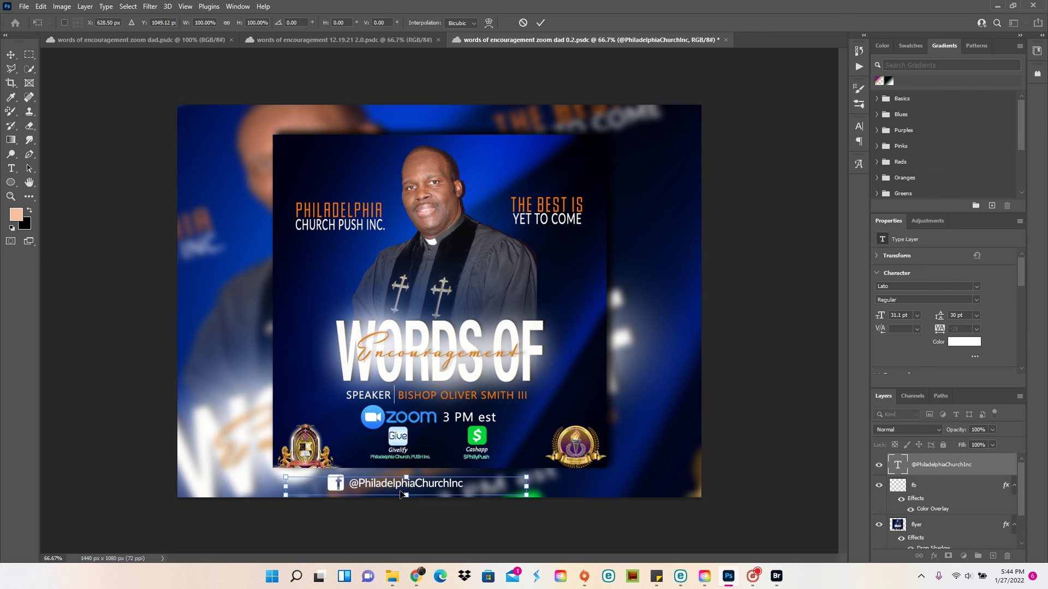
key(Up)
key(Up)
key(Up)
key(Up)
ctrl+click(918, 486)
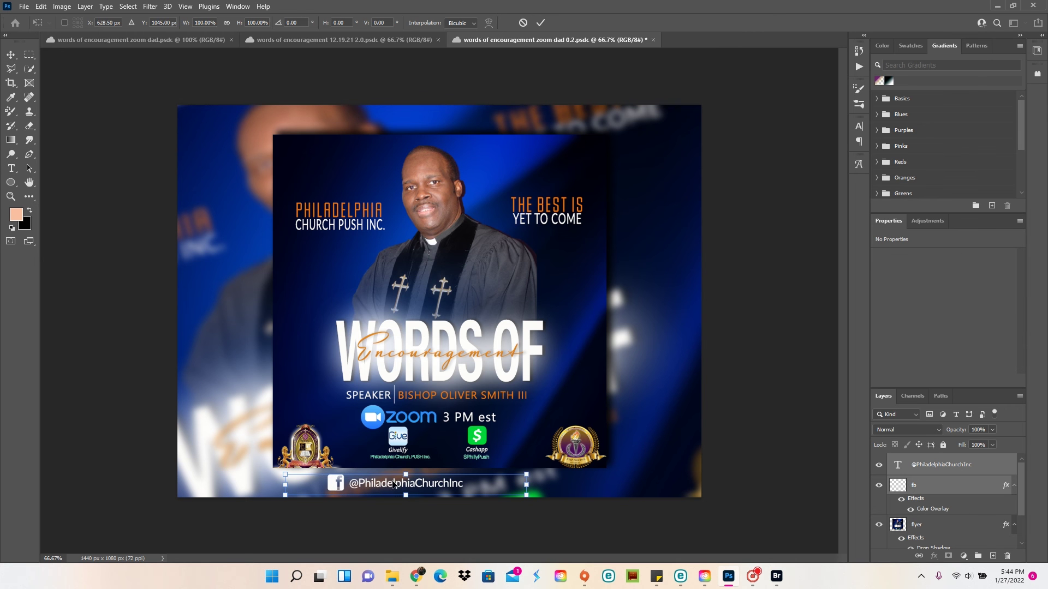
drag(394, 484, 424, 480)
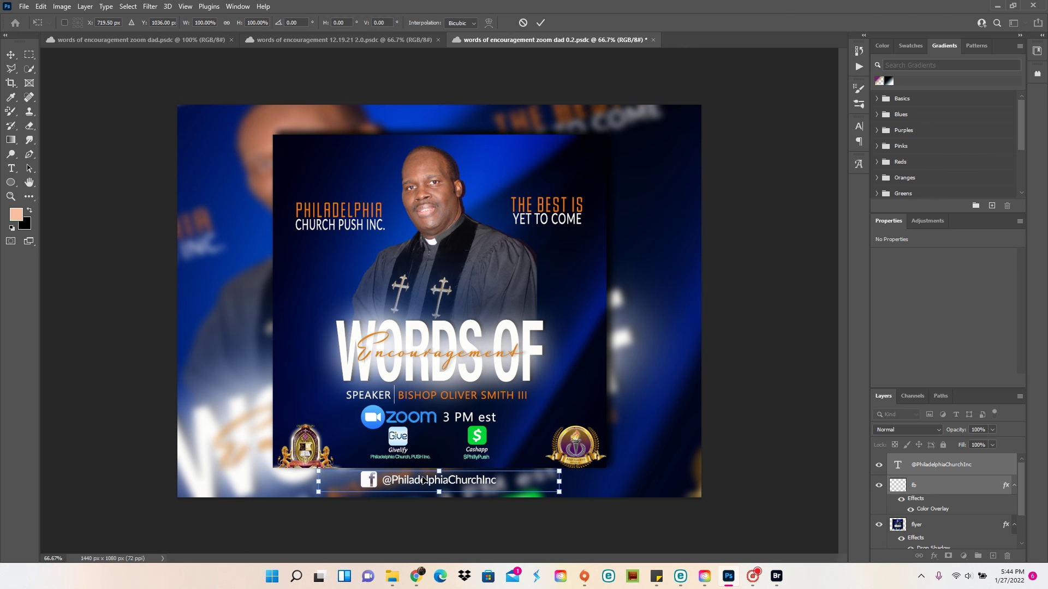
Save the layout and clear the layer selection
click(24, 6)
click(43, 131)
click(121, 262)
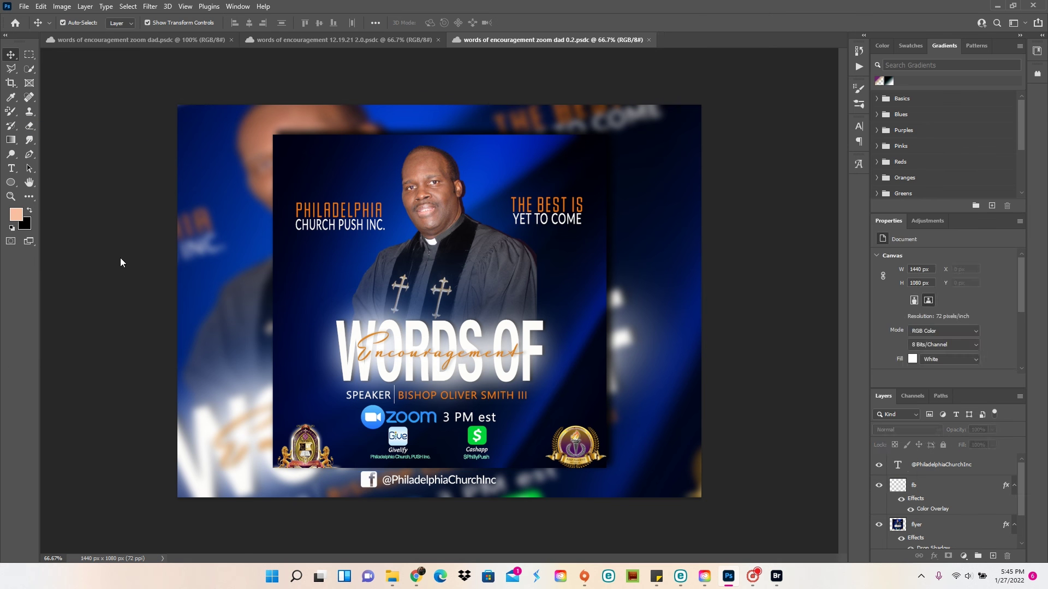
click(936, 487)
ctrl+click(934, 465)
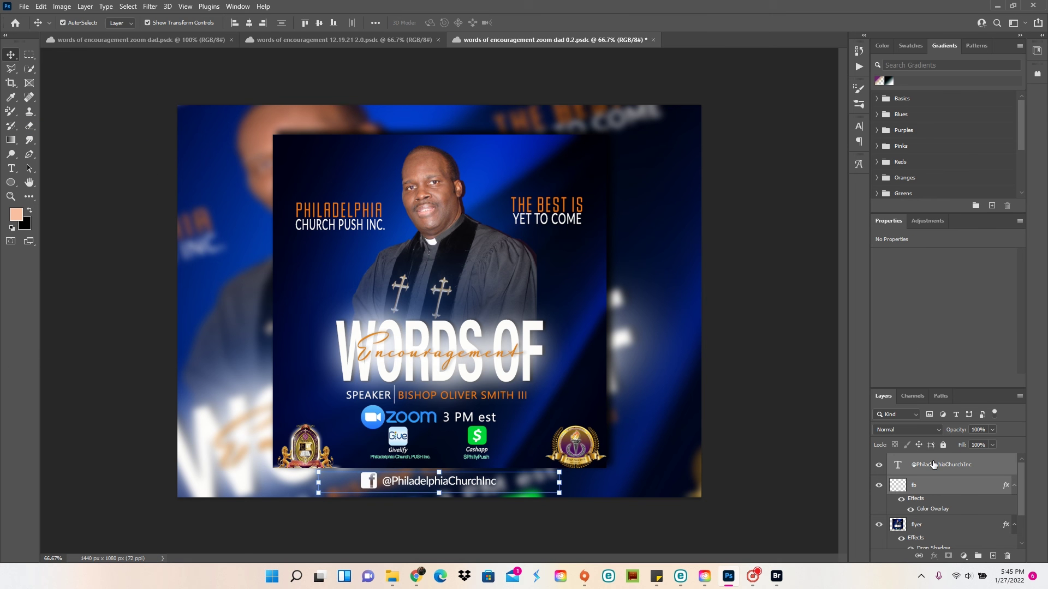
click(143, 361)
key(ctrl+z)
Save the flyer again and paste the copied pink circle as a new layer
click(206, 517)
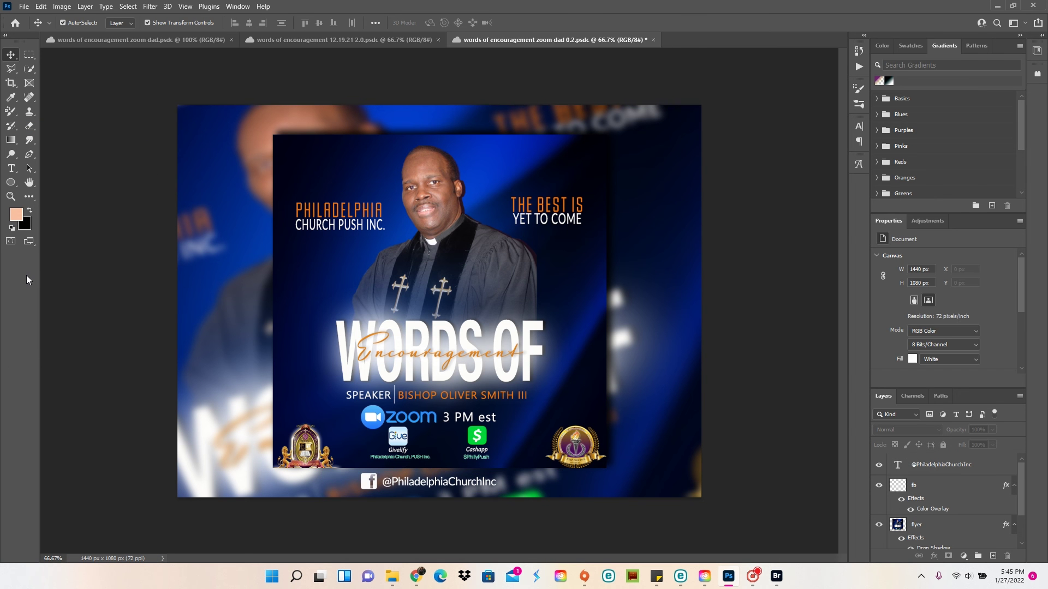
click(24, 6)
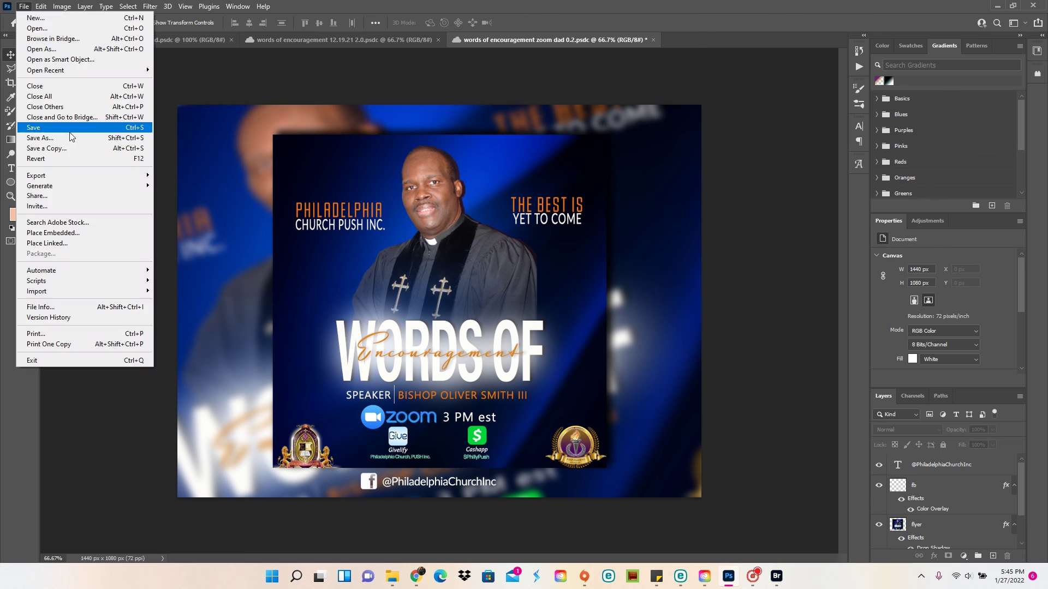
click(69, 134)
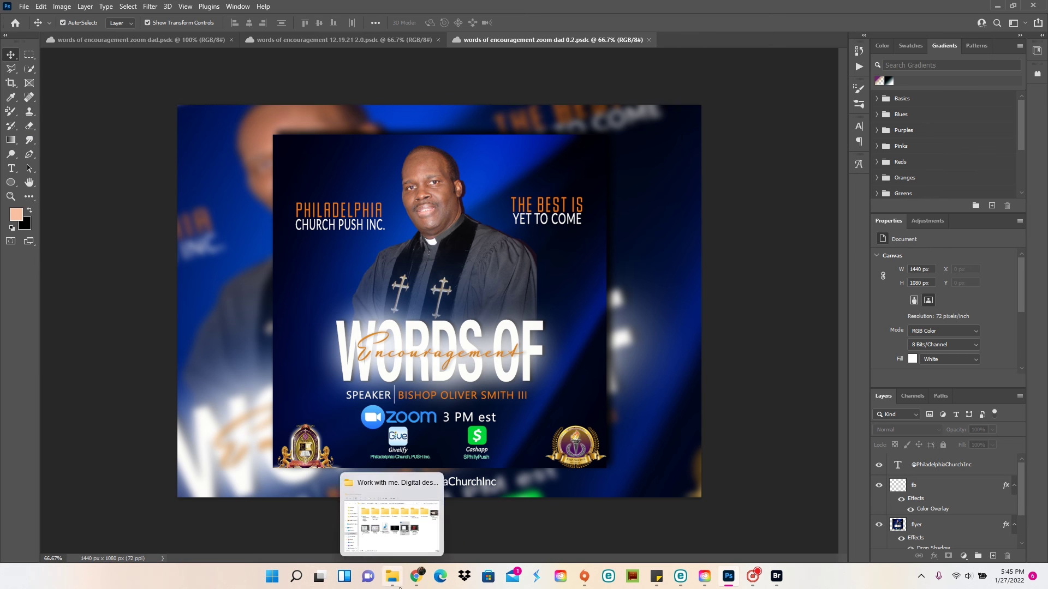
key(ctrl+v)
Name the layer 'orange oval' and add a Color Overlay sampled from the orange PHILADELPHIA text
text(range oval)
key(Return)
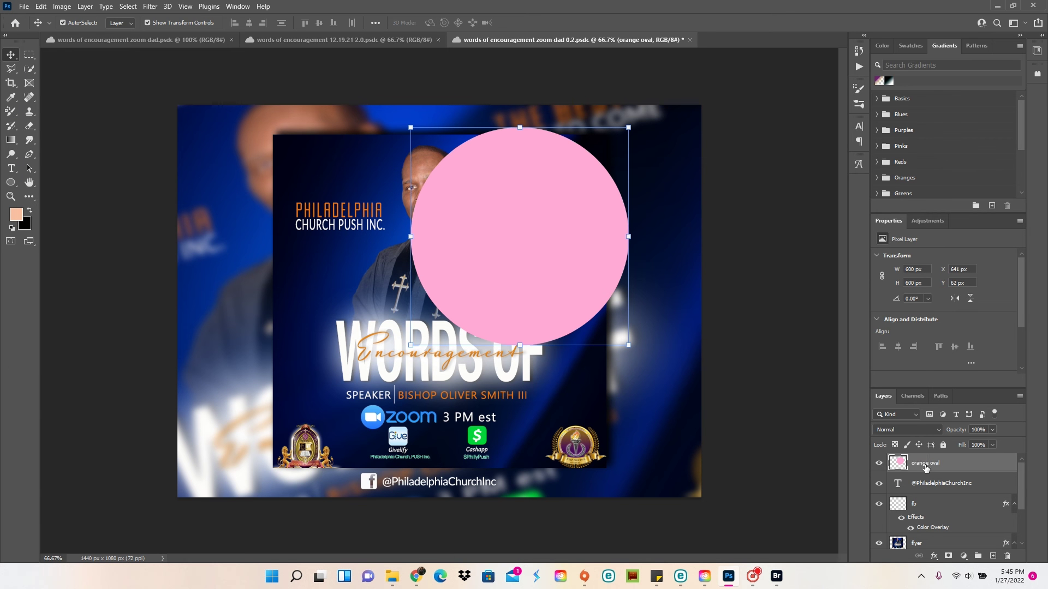
right_click(926, 463)
click(802, 102)
click(652, 179)
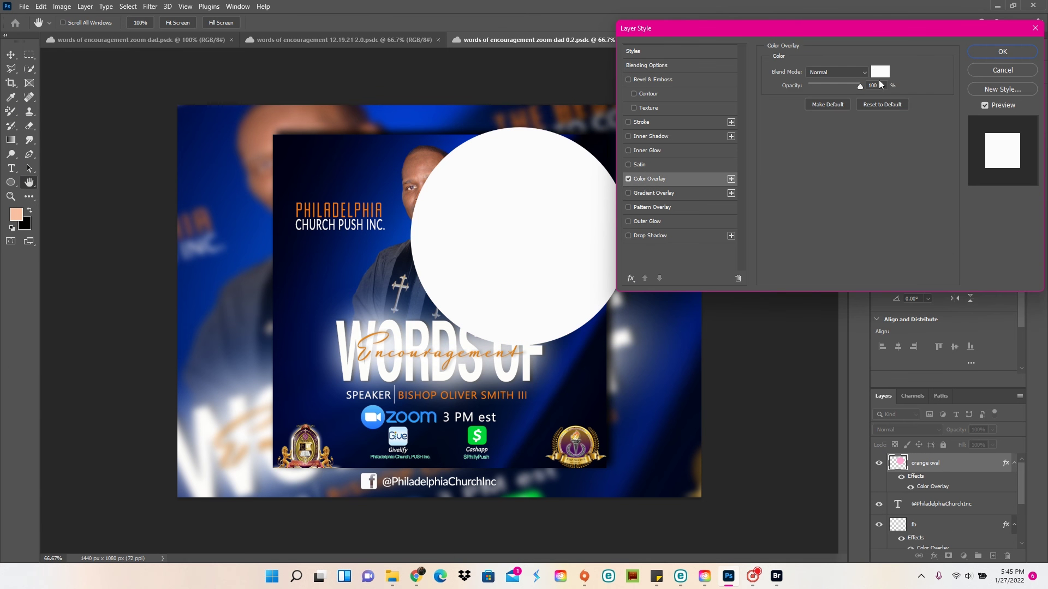
click(880, 69)
click(339, 207)
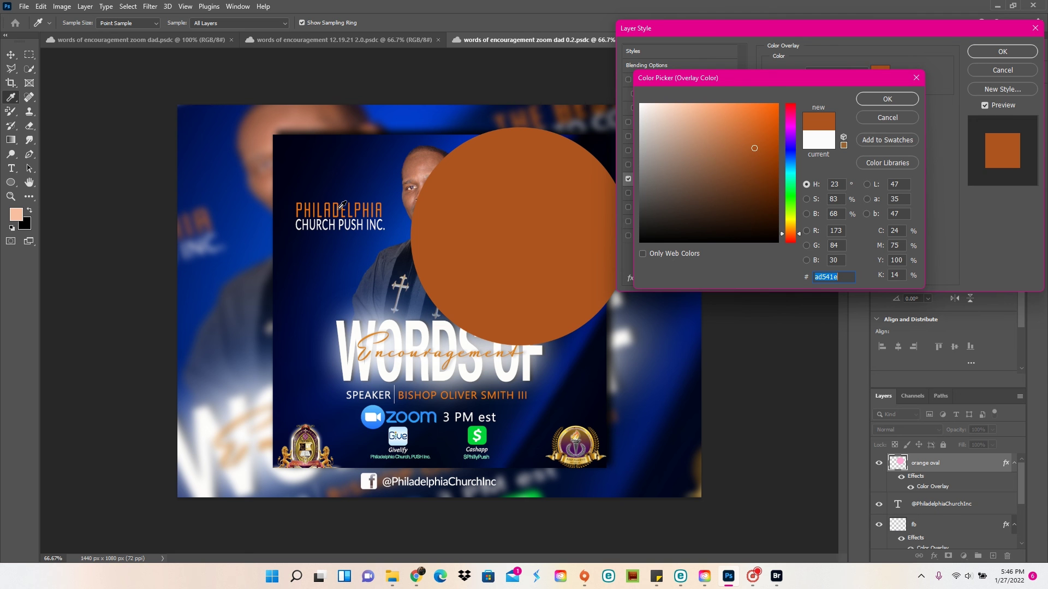
key(ctrl+v)
click(887, 99)
click(1002, 51)
Transform the circle into a flat 463 × 58 px oval centred at the top edge
key(ctrl+t)
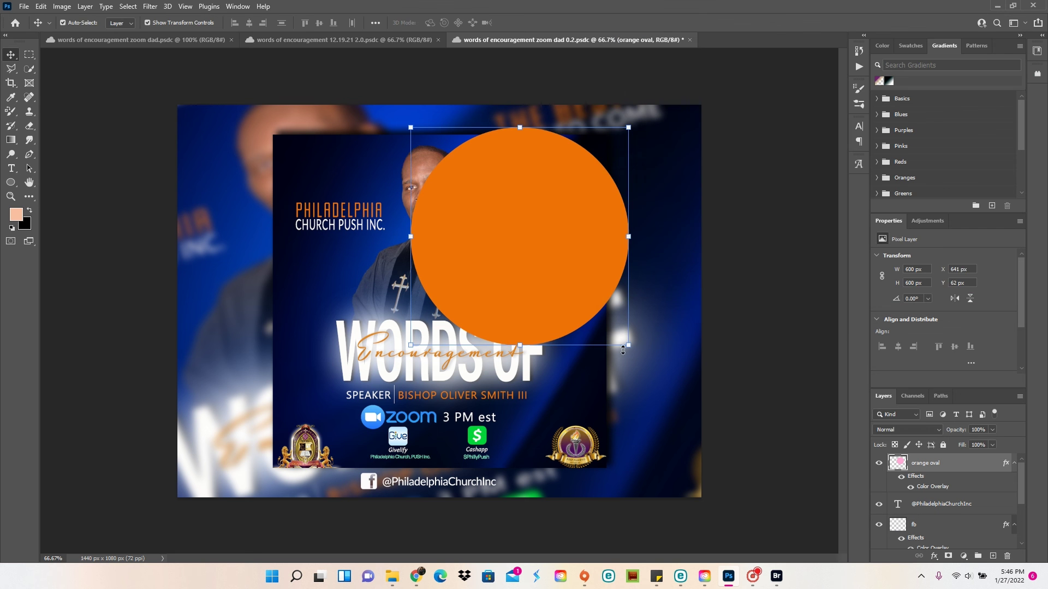
drag(627, 347, 655, 139)
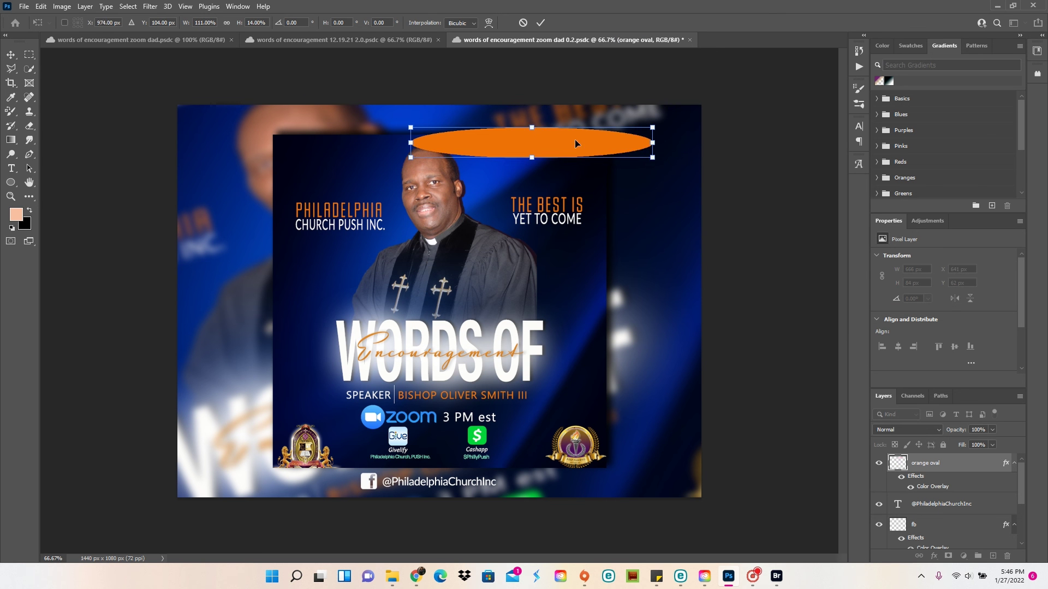
drag(578, 144, 468, 119)
drag(544, 134, 472, 125)
drag(415, 118, 472, 119)
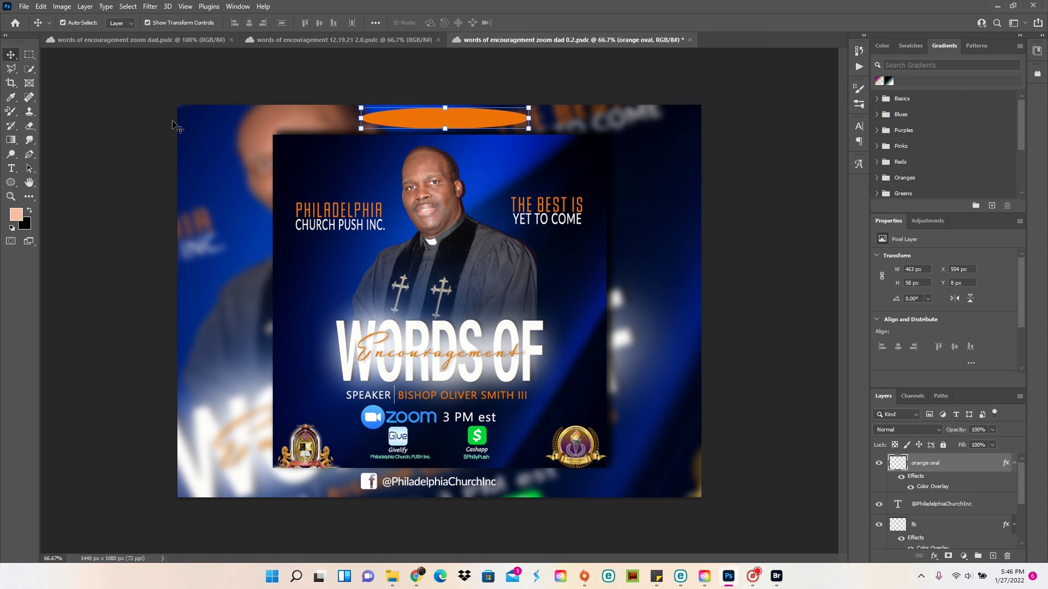
Type the centred tagline 'THE BEST IS YET TO COME!' in a resized text box
click(11, 168)
drag(188, 130, 598, 172)
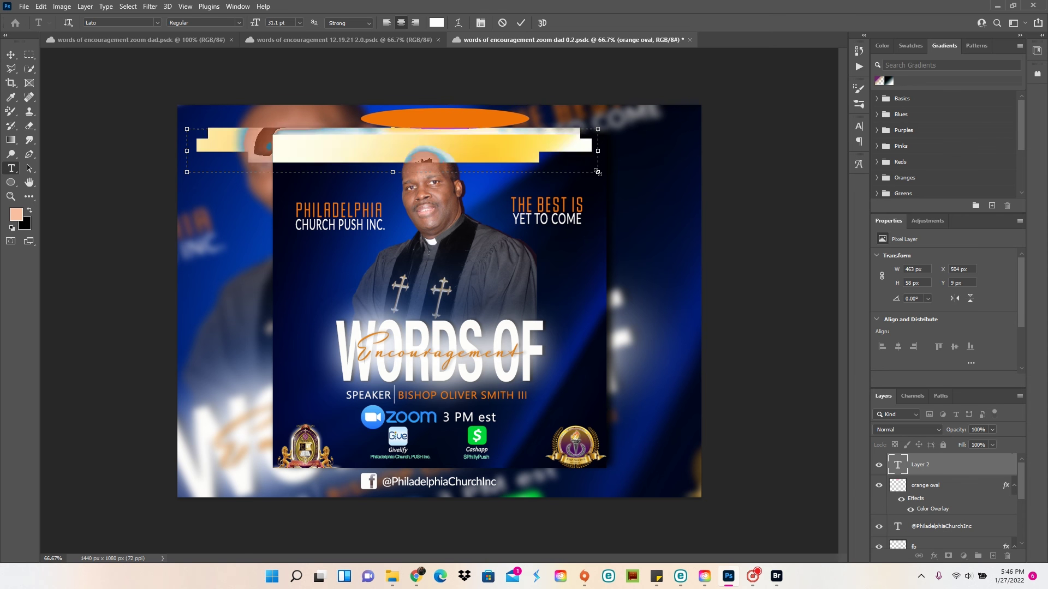
text(THE BEST IS YET TO COME!)
key(ctrl+shift+l)
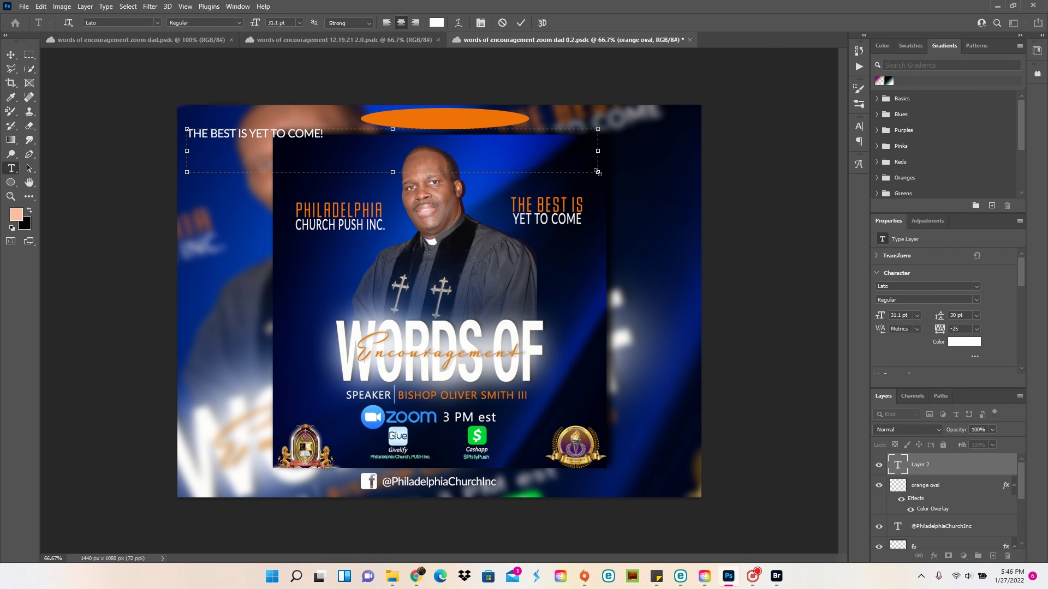
key(ctrl+shift+c)
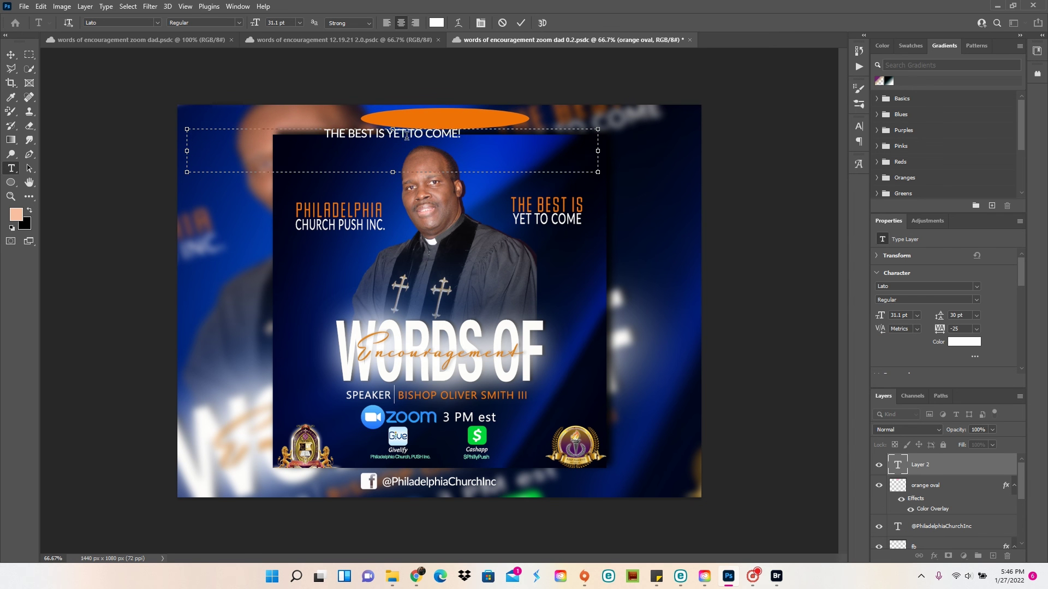
drag(529, 151, 433, 152)
drag(310, 172, 310, 154)
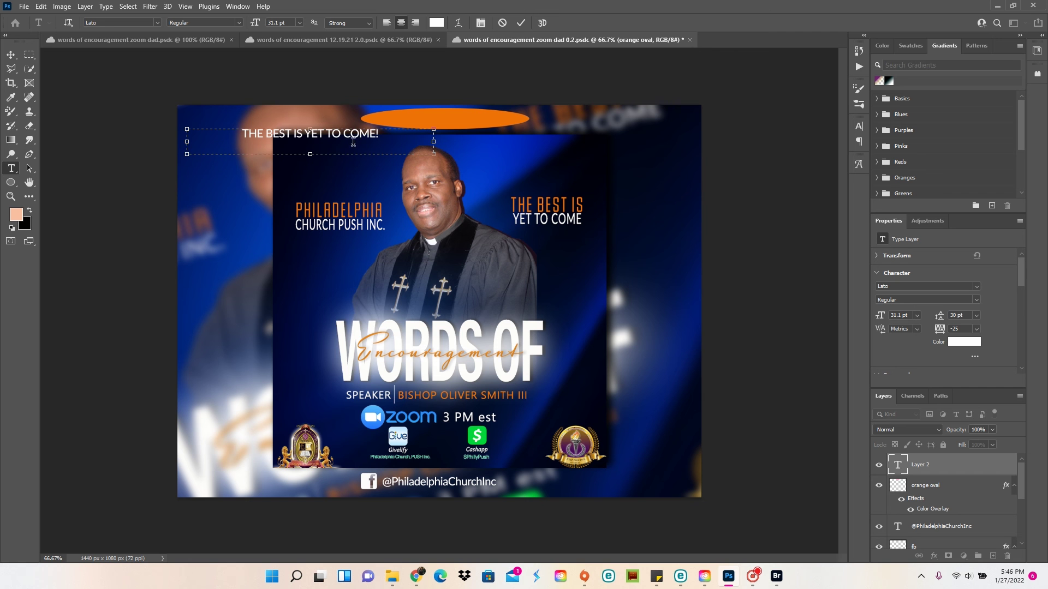
Set the tagline to tracking 0 and 26 pt, then centre it on the orange oval
key(ctrl+a)
click(976, 329)
click(968, 395)
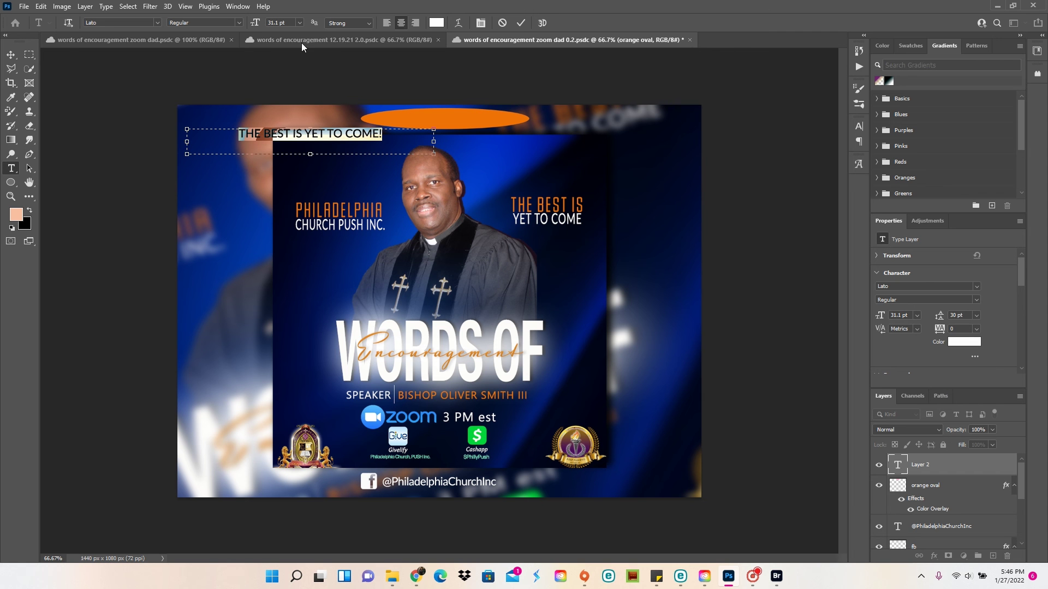
text(26)
key(Return)
drag(188, 144, 245, 144)
click(10, 56)
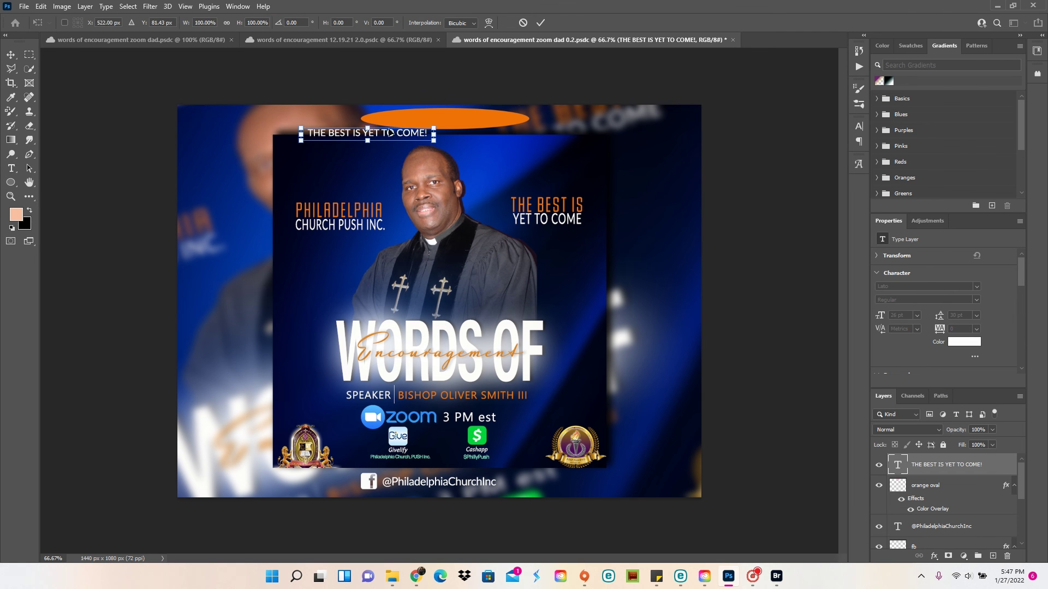
drag(420, 133, 492, 116)
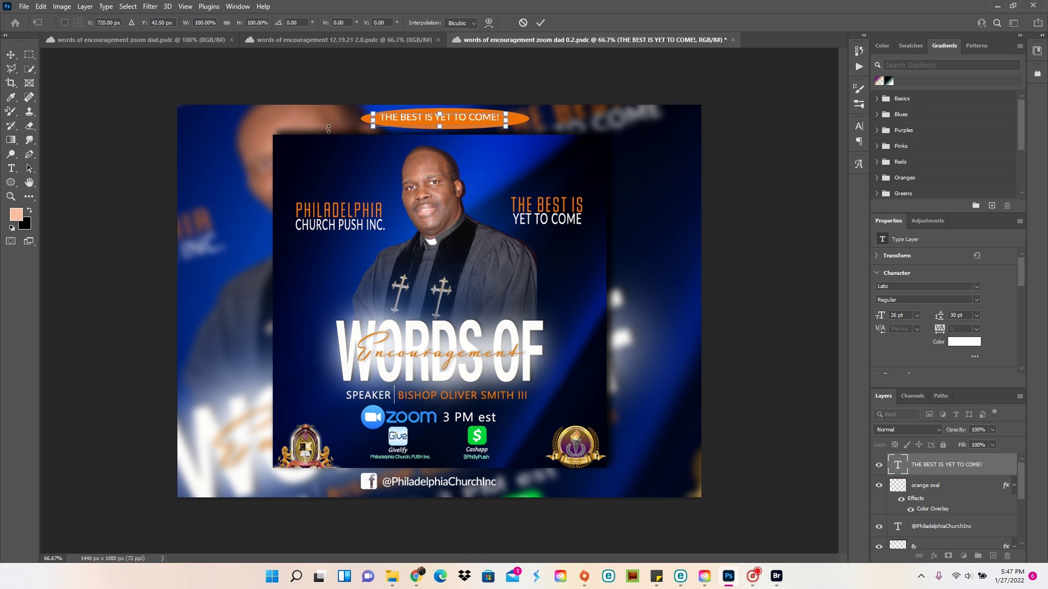
click(130, 152)
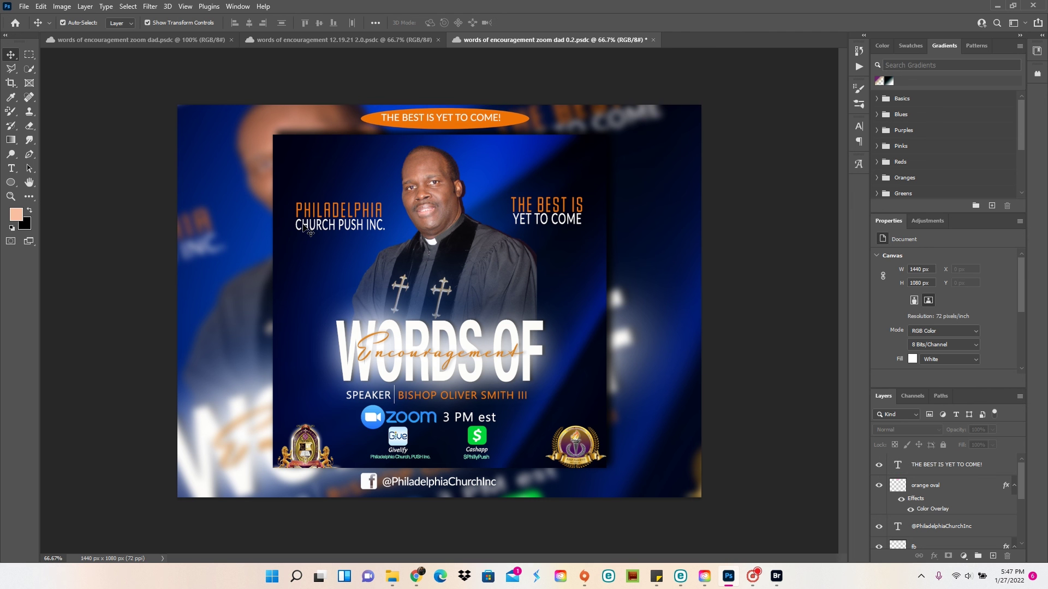
Trim the canvas width to 18 inches with Canvas Size, clipping the sides
click(62, 6)
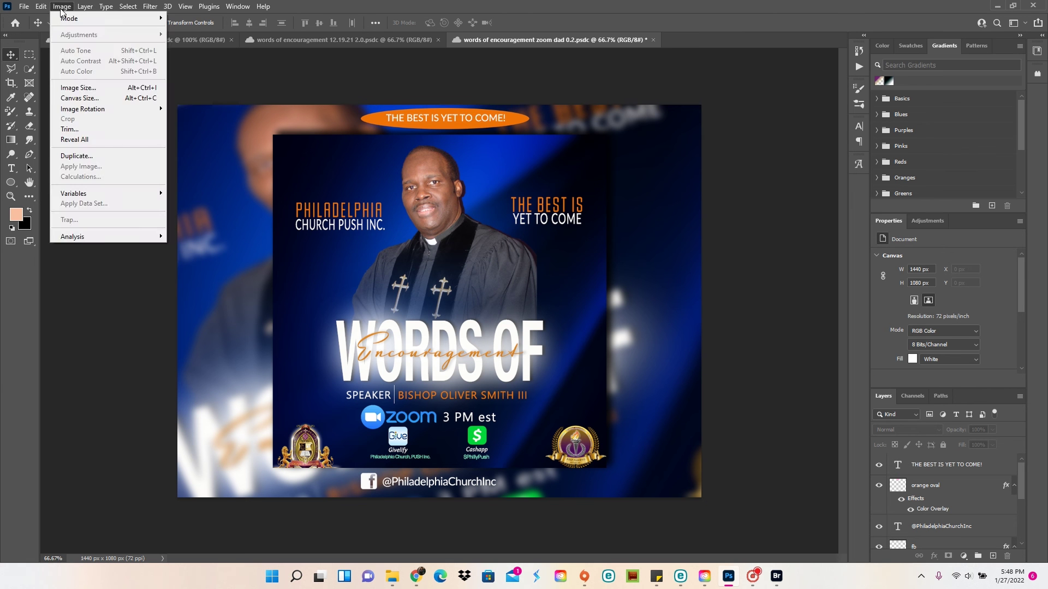
click(82, 96)
click(537, 168)
click(515, 197)
text(1)
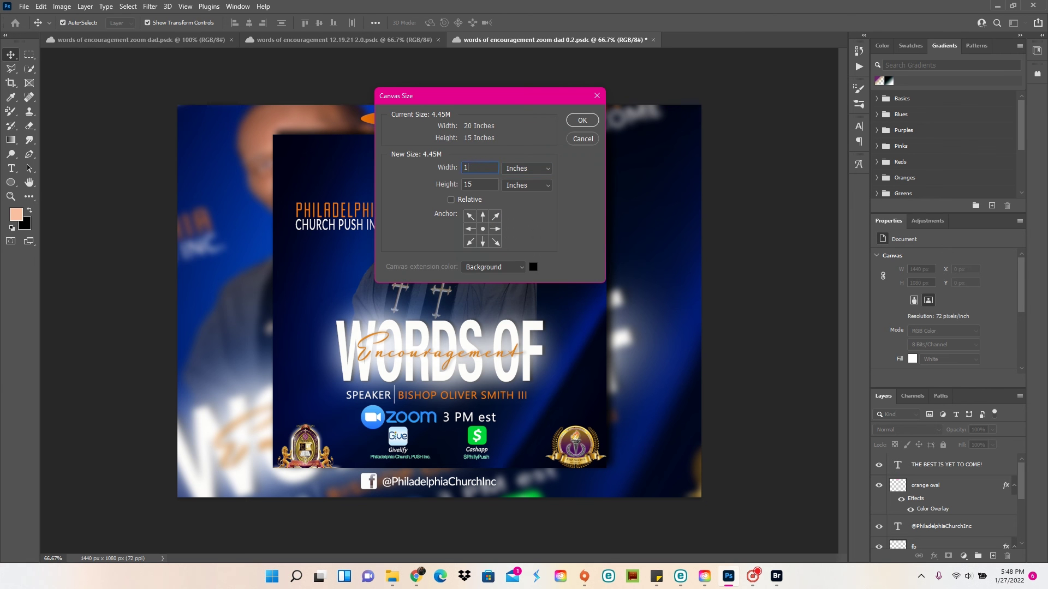
text(08)
click(582, 121)
click(588, 270)
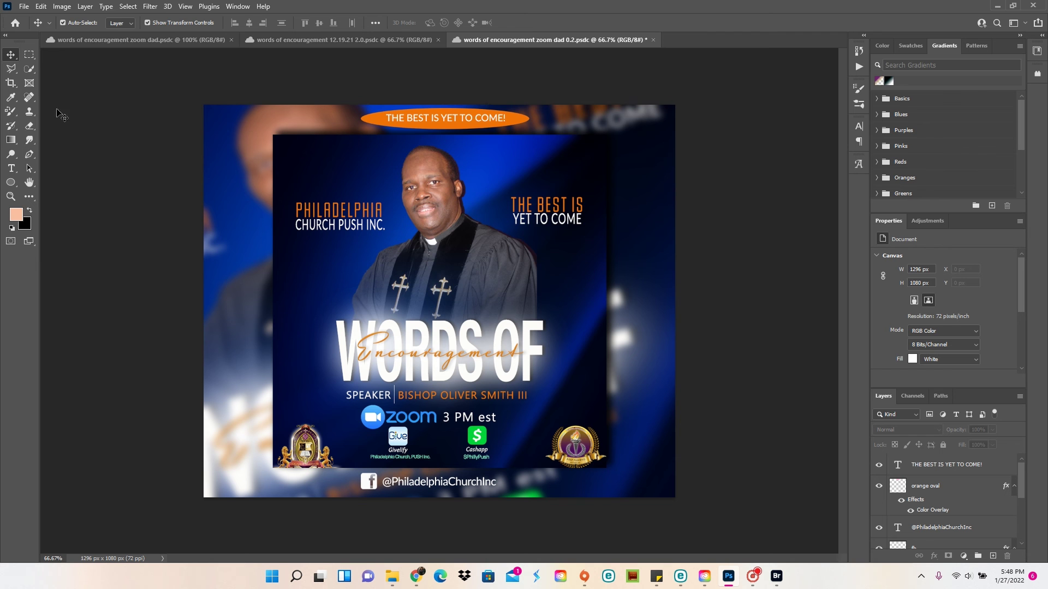
Trim the canvas width further to 16 inches, making it 1152 × 1080 px
click(62, 6)
click(82, 96)
click(526, 168)
click(516, 191)
double_click(473, 167)
text(16)
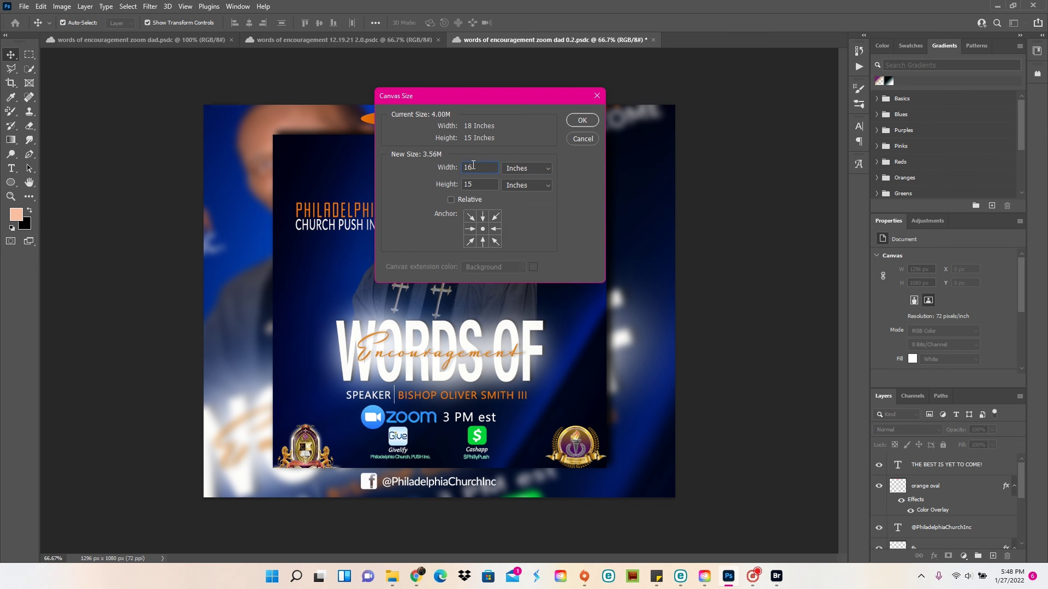
click(582, 120)
click(578, 270)
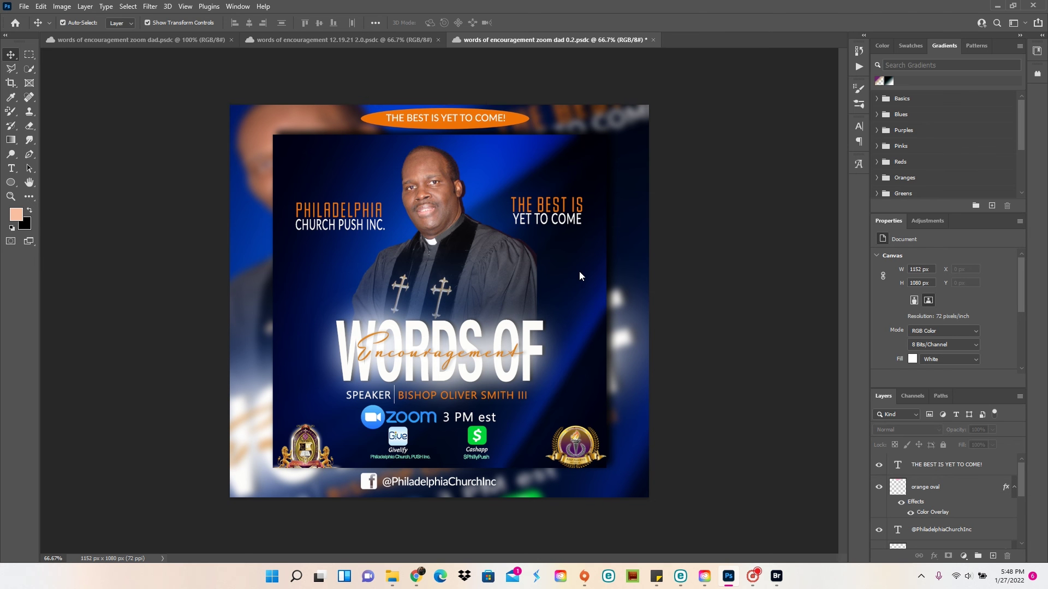
click(499, 118)
Scale the orange oval and tagline down slightly together
shift+click(927, 487)
key(ctrl+t)
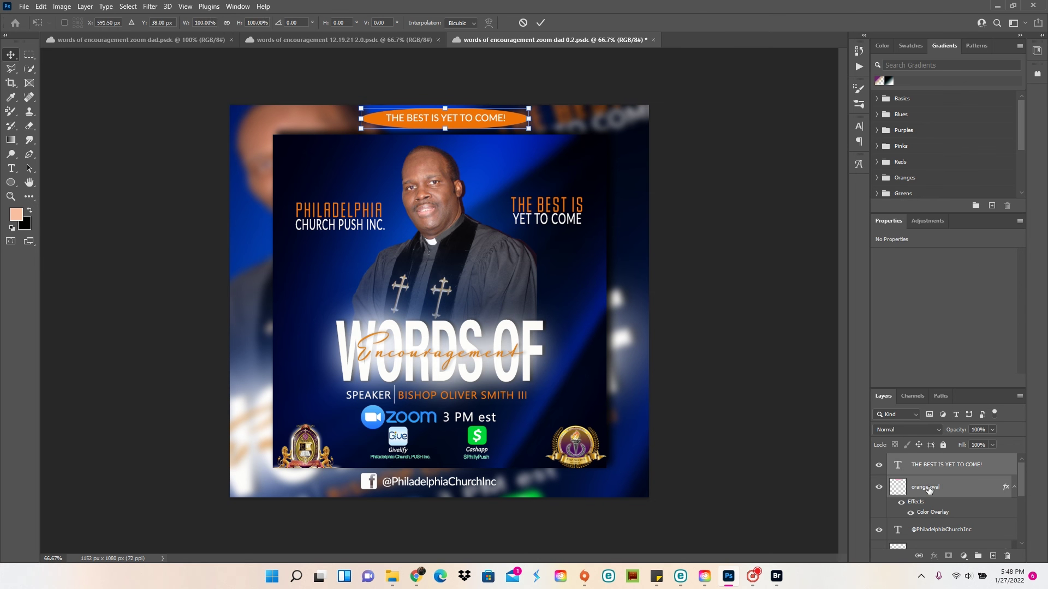
mouse_move(529, 128)
mouse_down()
mouse_move(494, 104)
mouse_move(512, 128)
mouse_up()
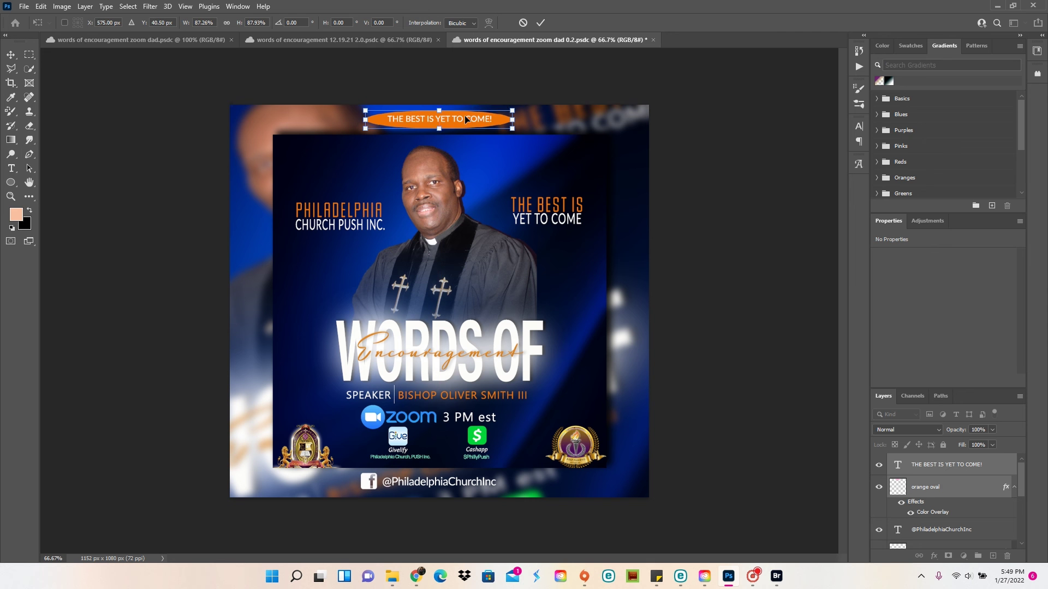
key(Return)
click(99, 129)
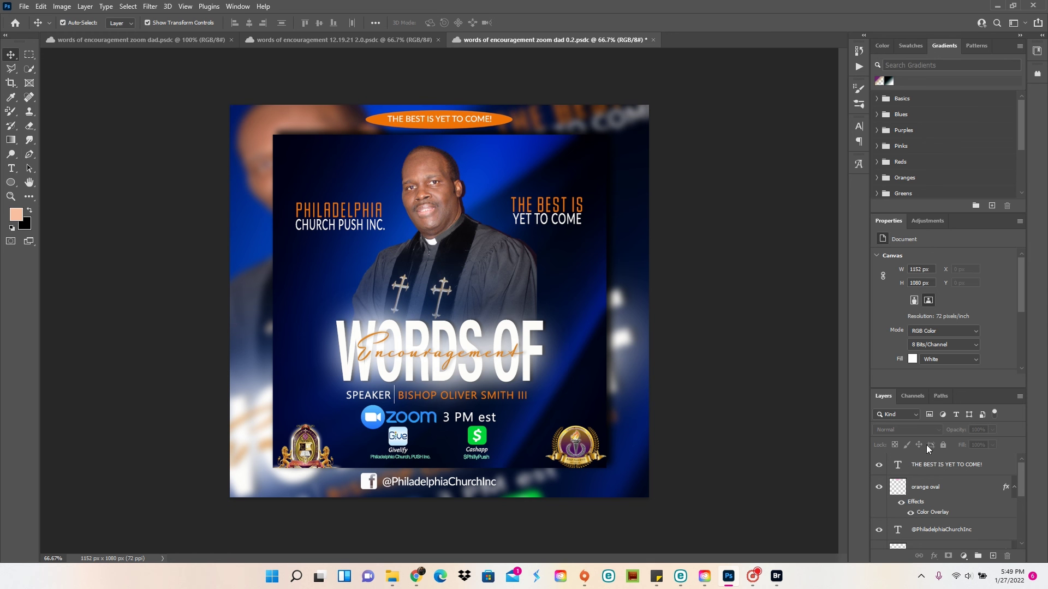
Give the orange oval an Outer Glow with size 65 and spread 9
right_click(939, 487)
click(906, 28)
click(628, 221)
click(645, 224)
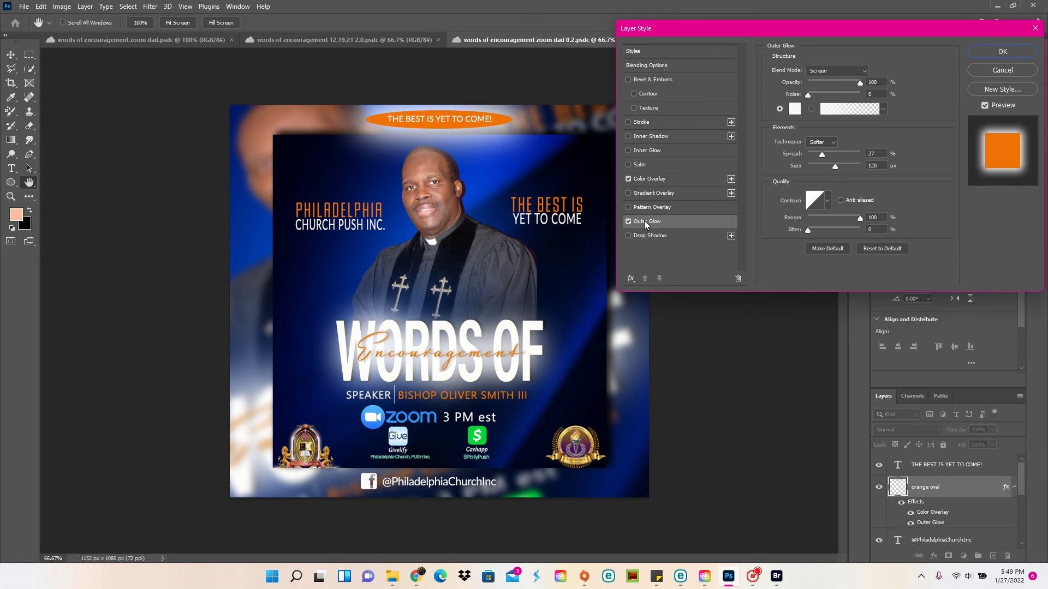
drag(836, 168, 813, 155)
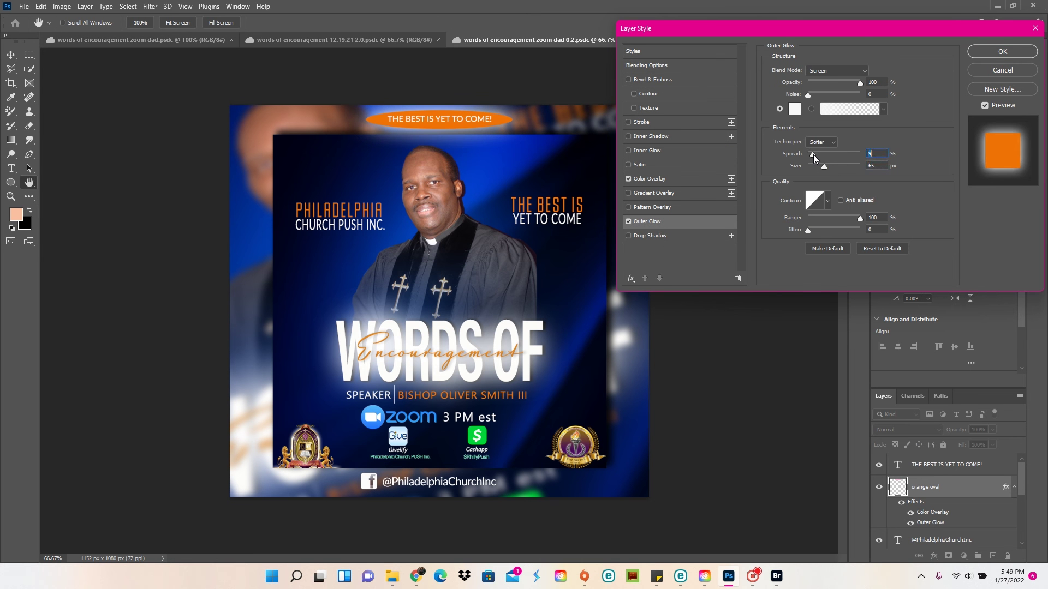
click(1003, 52)
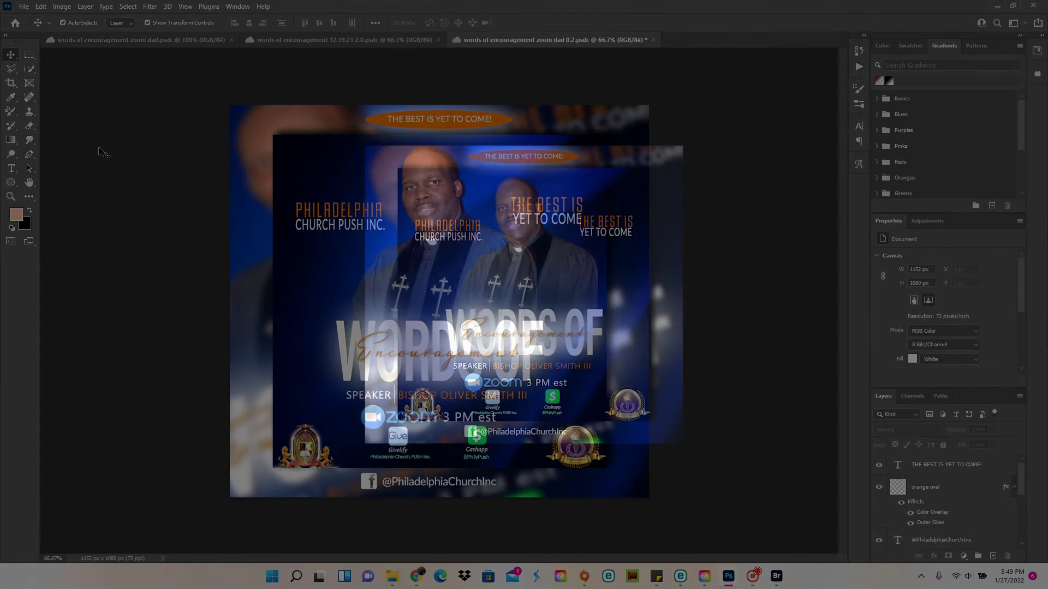